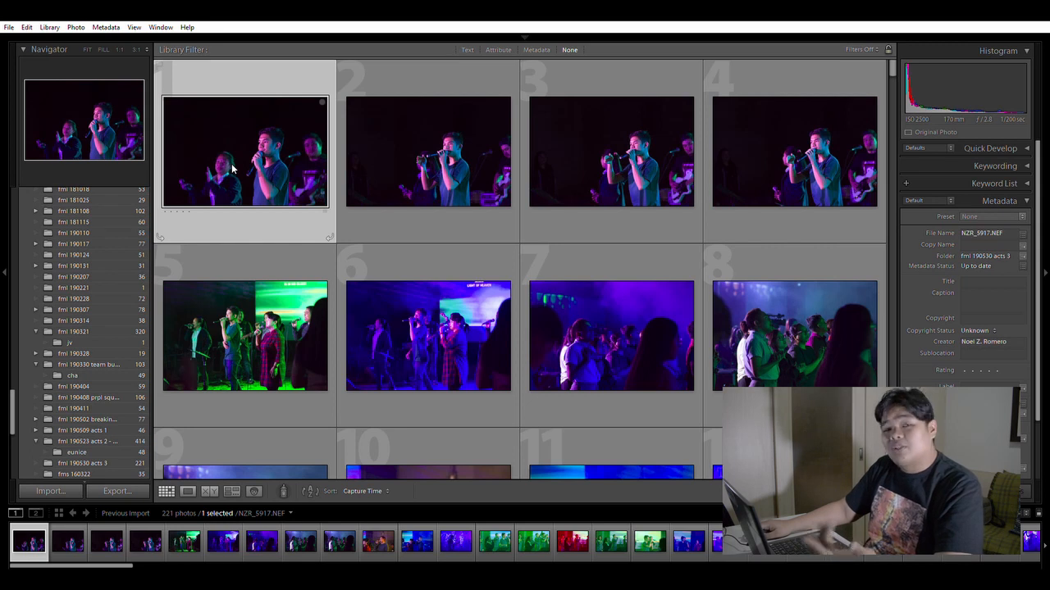
Enlarge the first concert photo and compare the two similar singer shots NZR_5918 and NZR_5919
double_click(233, 168)
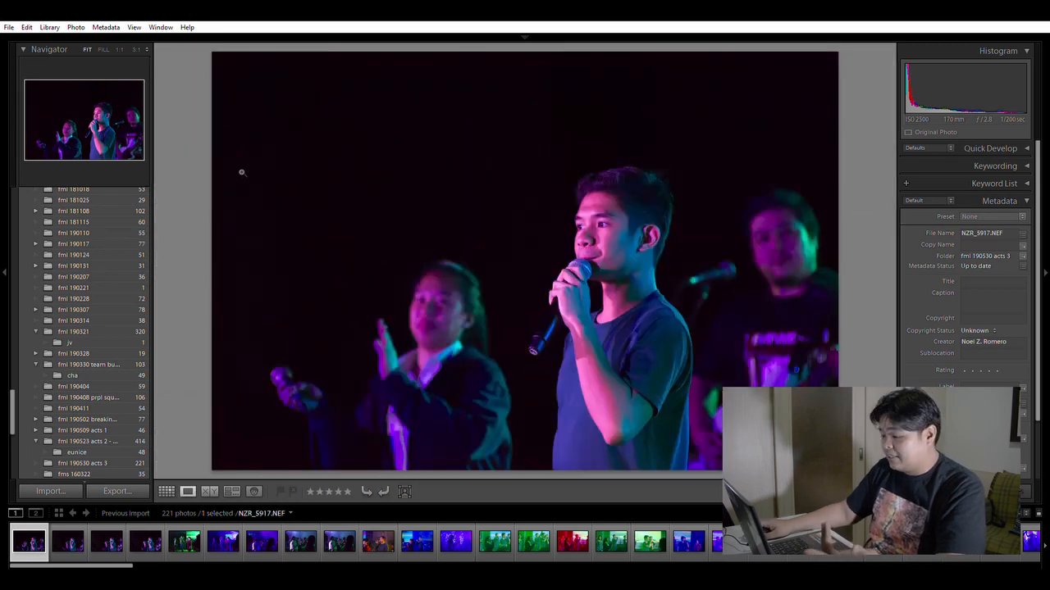
key(Right)
key(shift+Right)
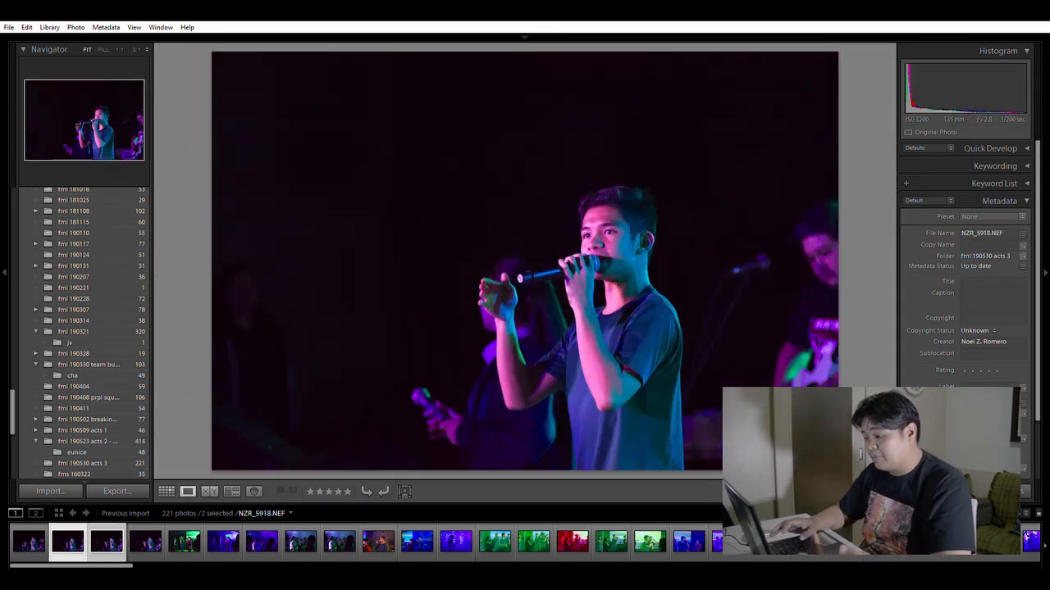
key(Right)
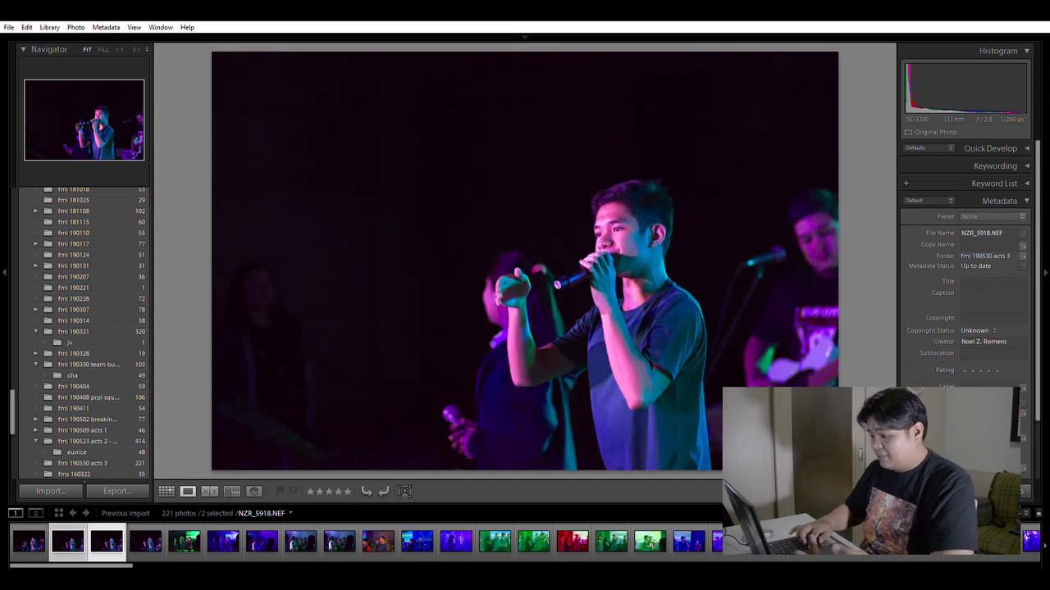
key(Right)
key(Right)
key(Right)
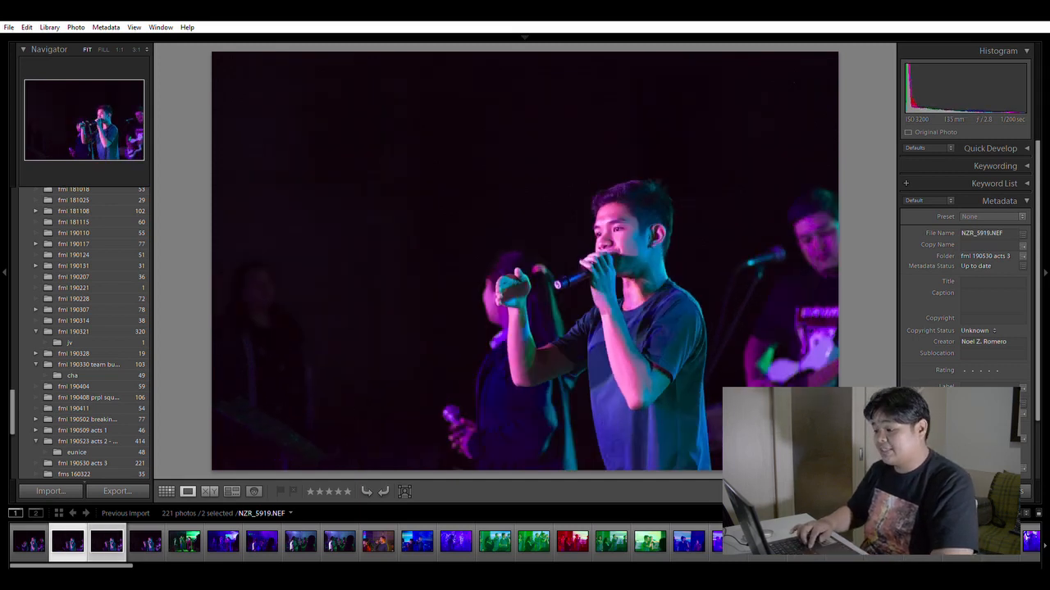
key(Right)
key(Right)
key(Right)
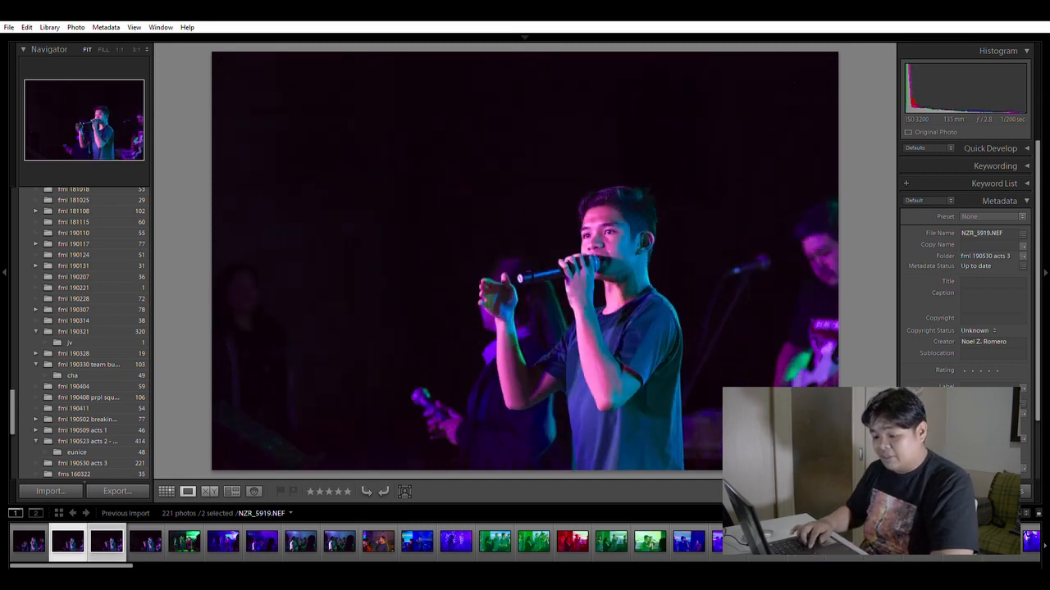
Compare the opening singer shots from the first photo through the fourth and give NZR_5918 a one-star rating
click(24, 535)
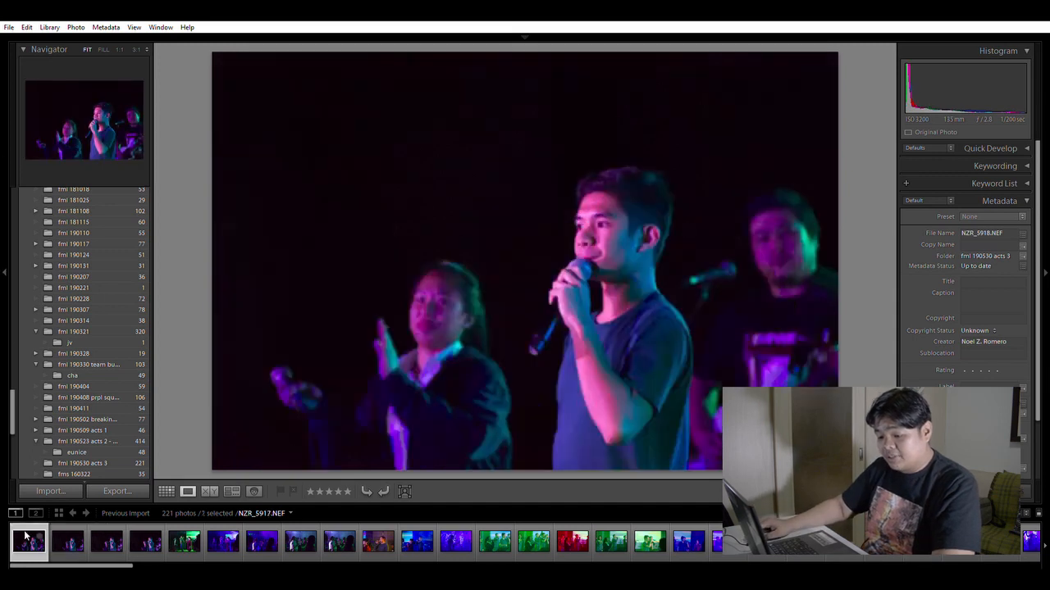
key(Right)
key(Right)
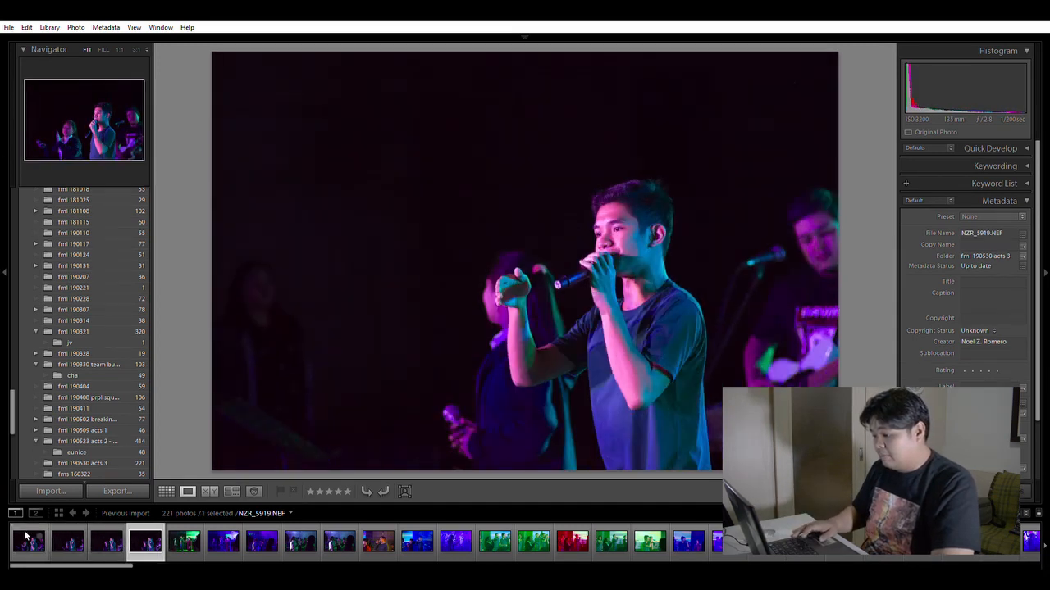
key(Left)
key(Left)
key(Left)
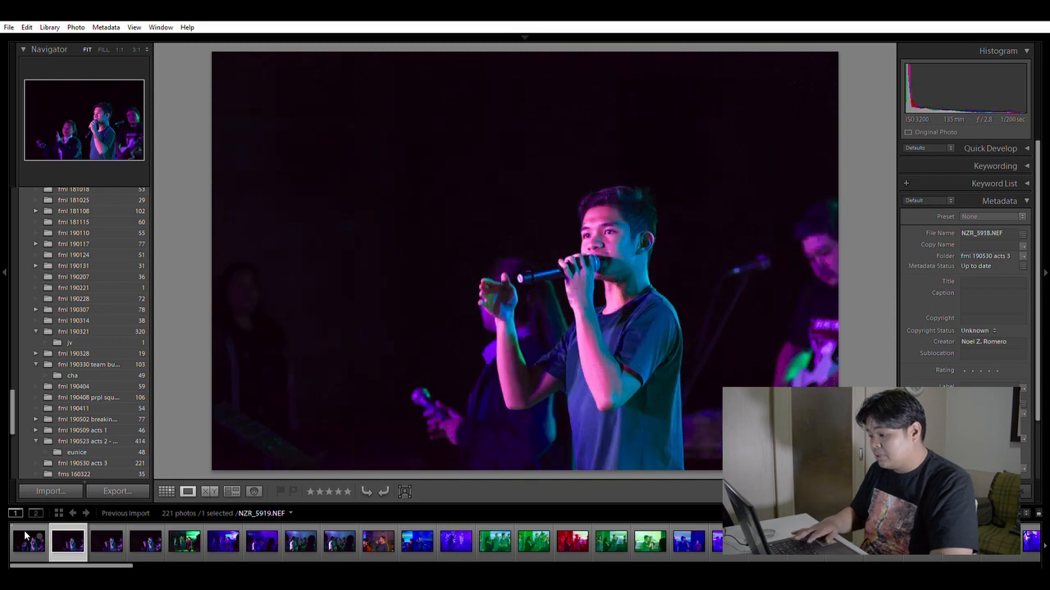
key(Right)
key(Right)
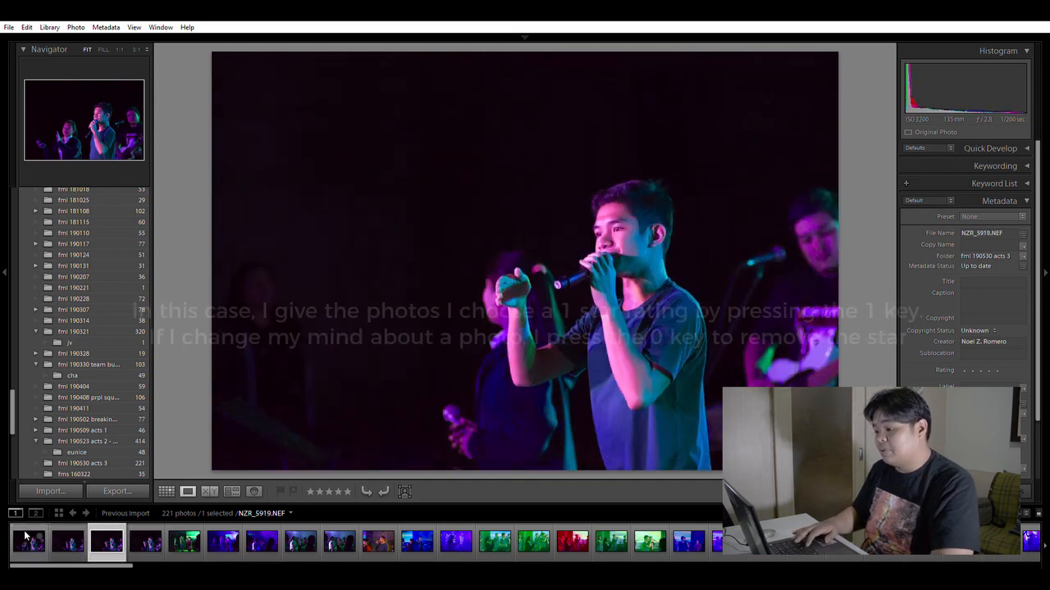
key(Right)
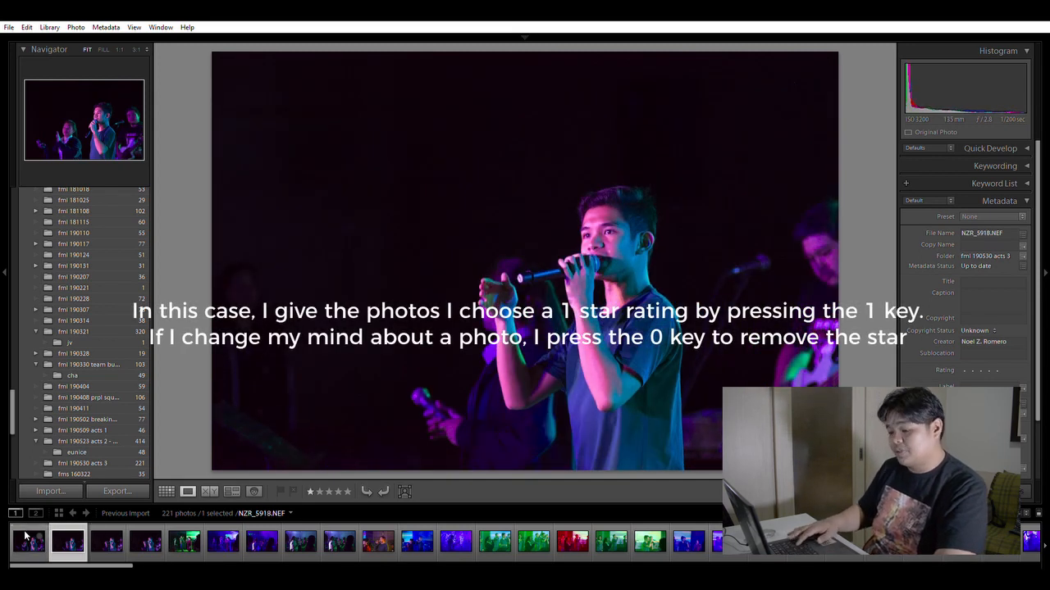
Compare the green-lit and purple-lit band shots and give the green-lit NZR_5921 a one-star rating
key(Right)
key(Right)
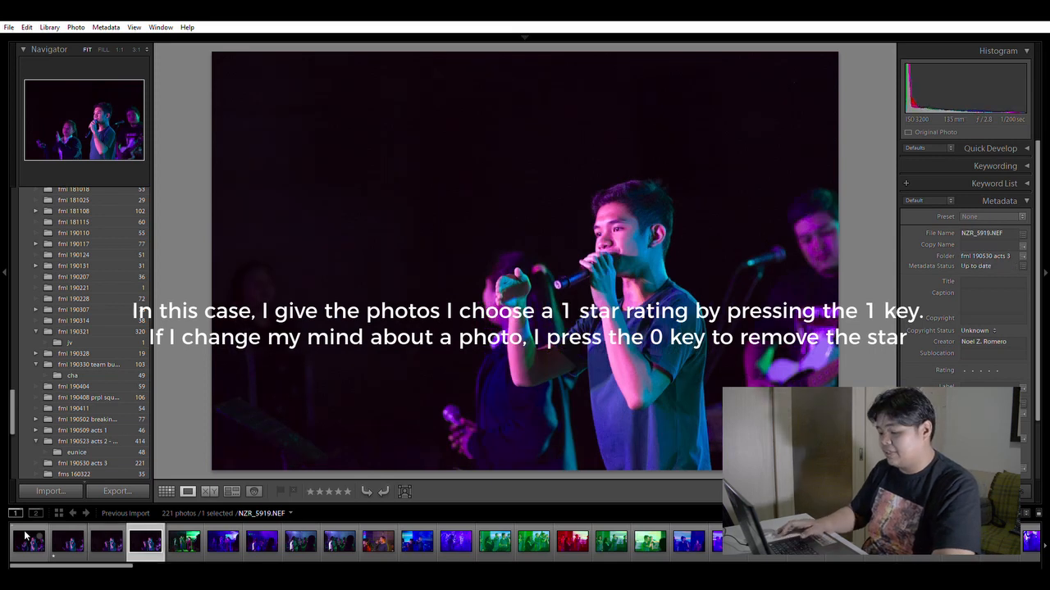
key(Right)
key(Right)
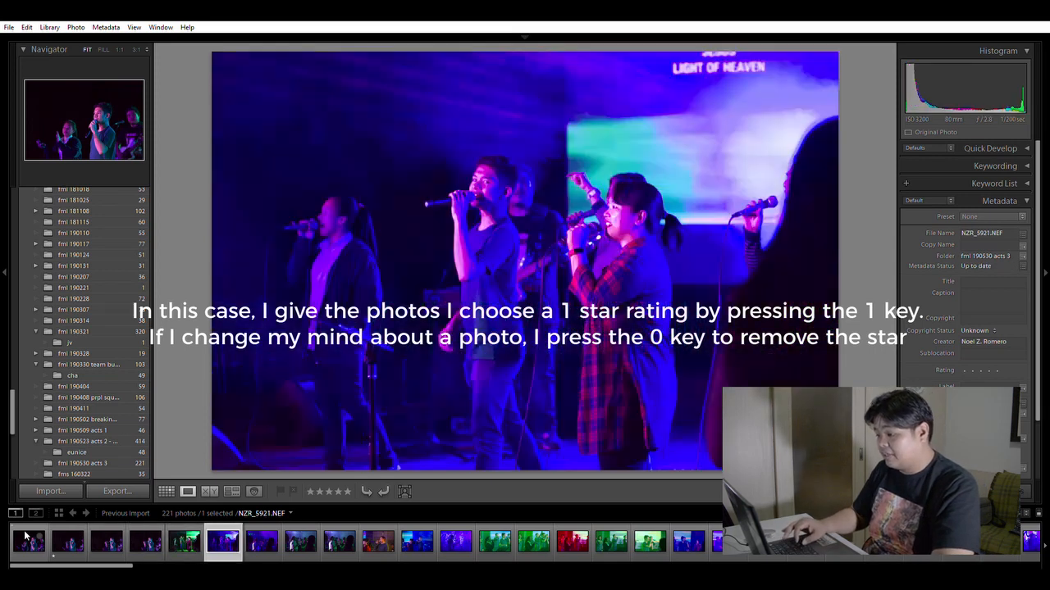
key(Right)
key(Left)
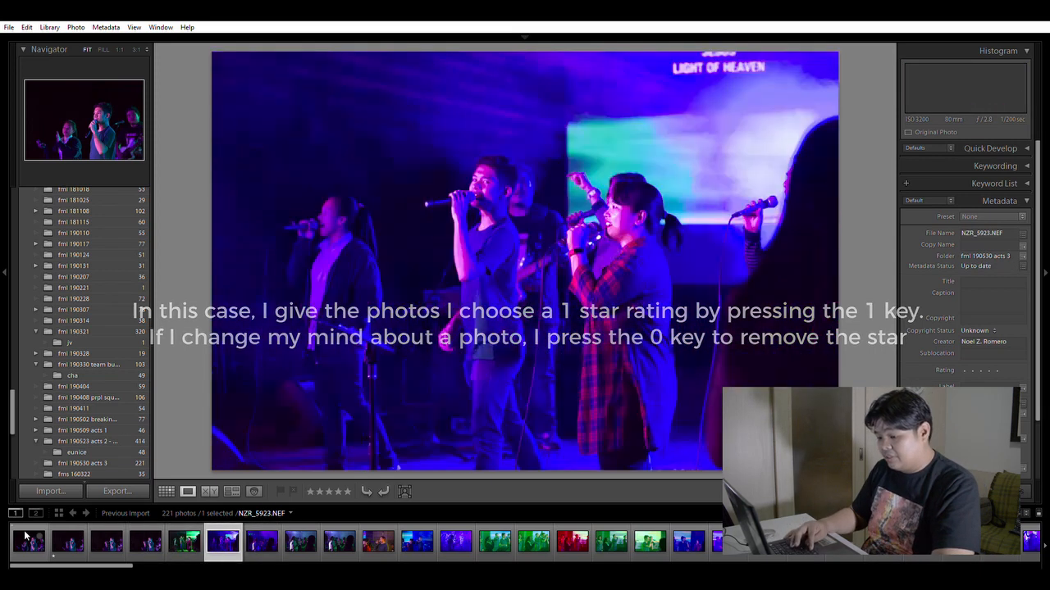
key(Left)
key(Right)
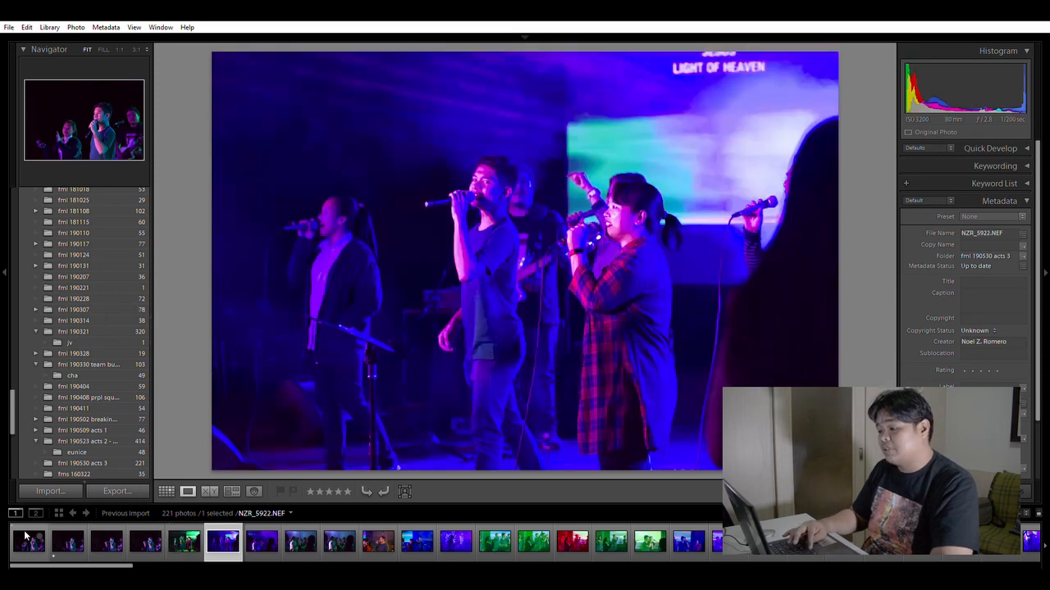
key(Left)
key(Right)
key(Left)
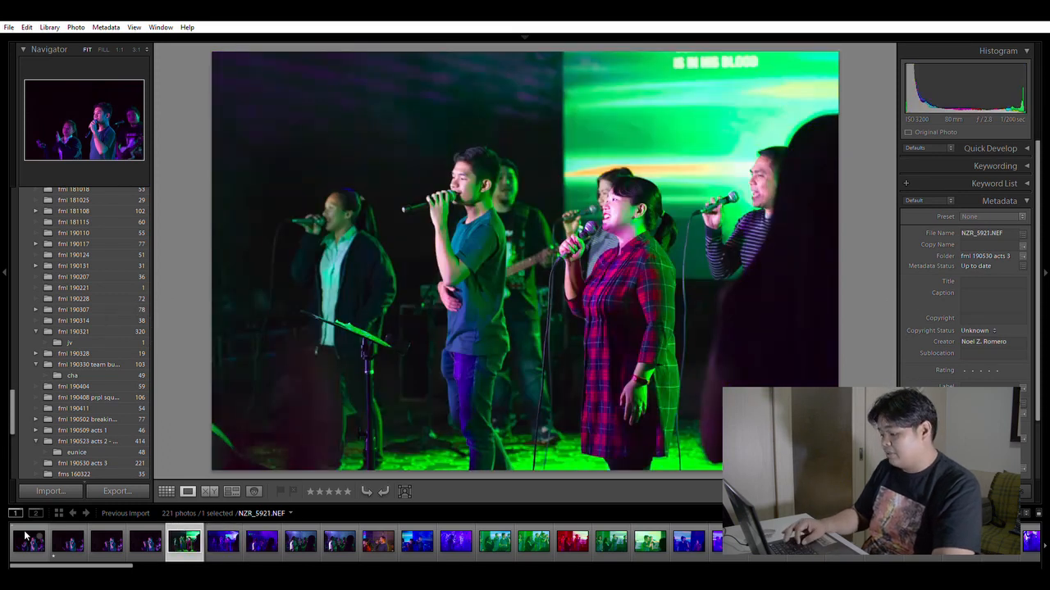
key(1)
Review the shots from NZR_5922 to NZR_5926, checking the audience photos against each other
key(Right)
key(Right)
key(Right)
key(Right)
key(Right)
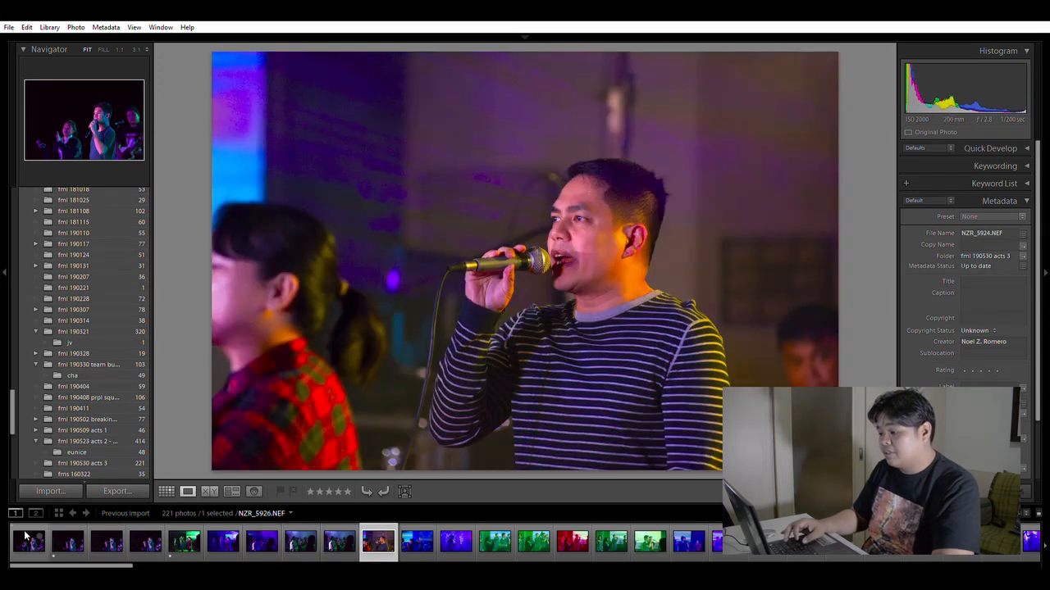
key(Left)
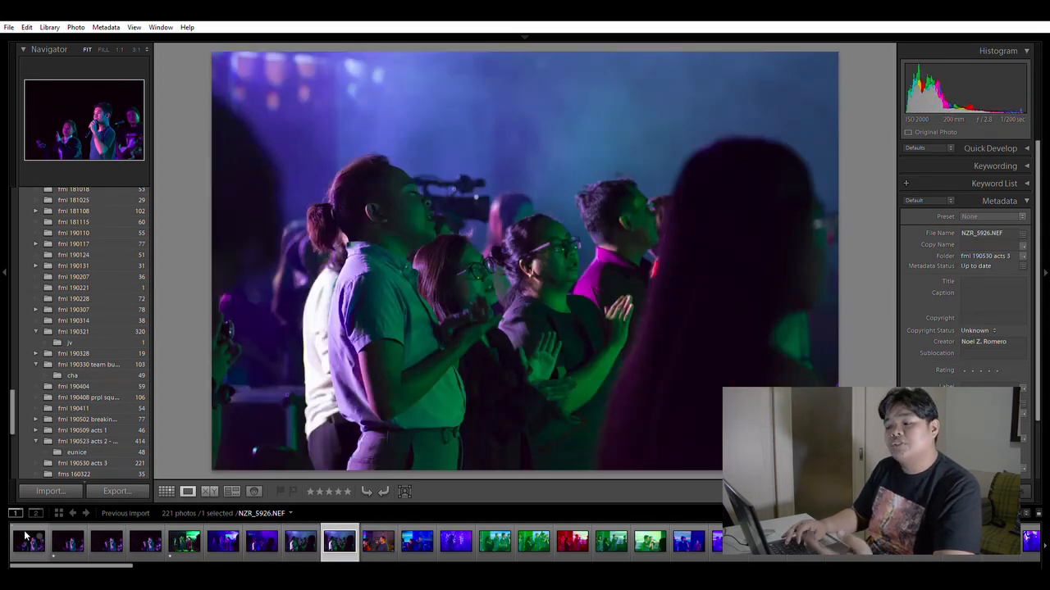
key(Left)
key(Left)
key(Right)
key(Left)
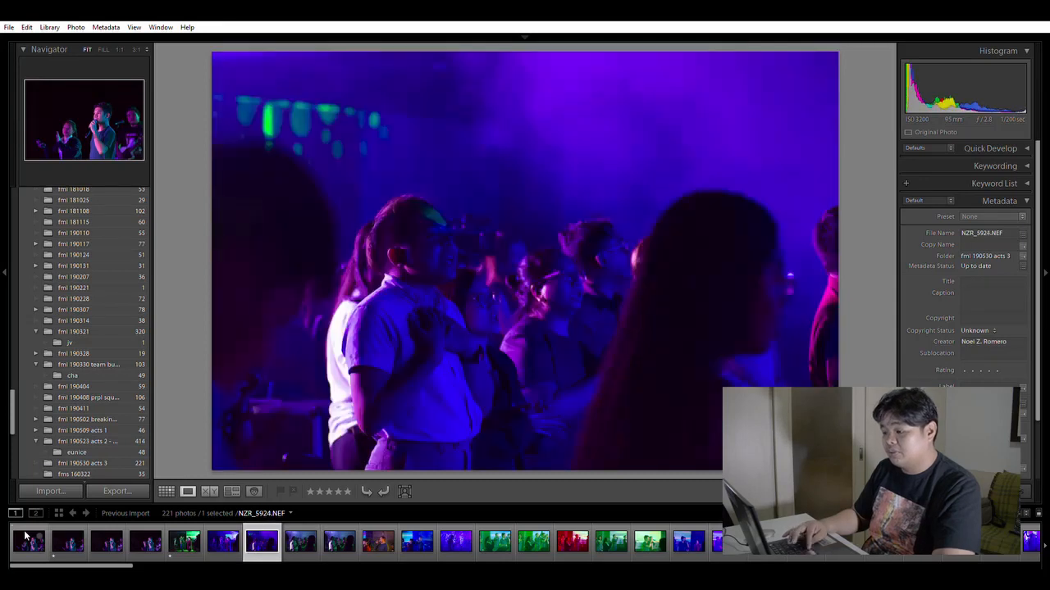
key(Left)
key(Right)
key(Right)
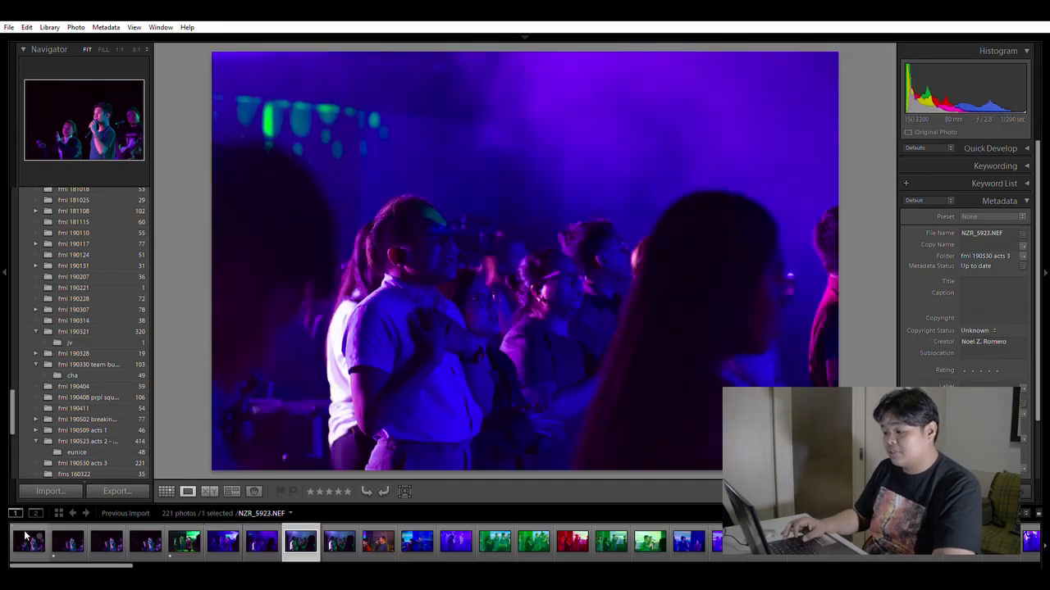
Compare the near-identical audience shots NZR_5924 and NZR_5925 and give NZR_5925 a one-star rating
key(Right)
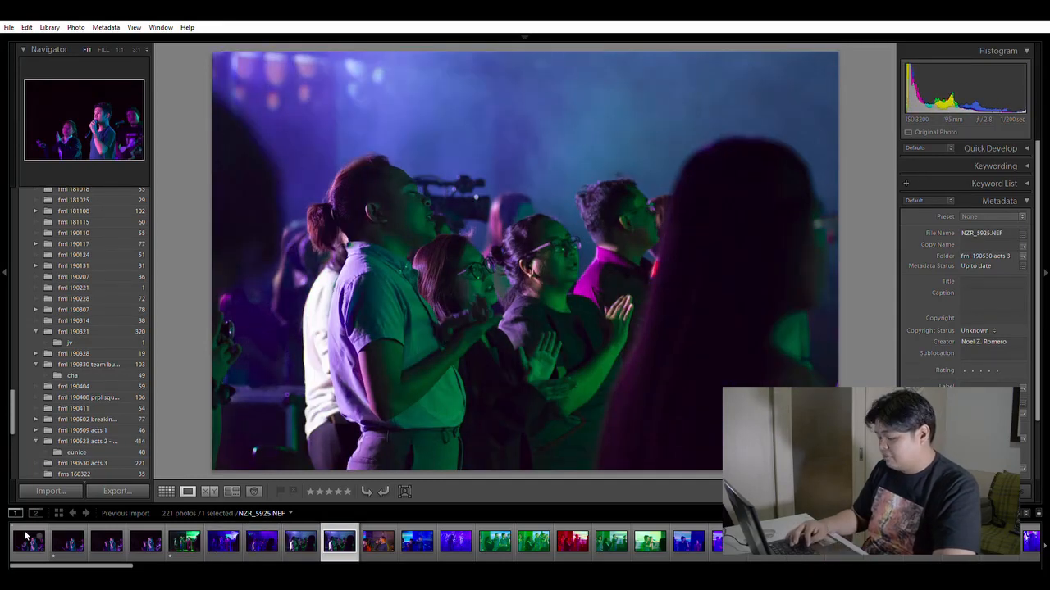
key(Left)
key(Right)
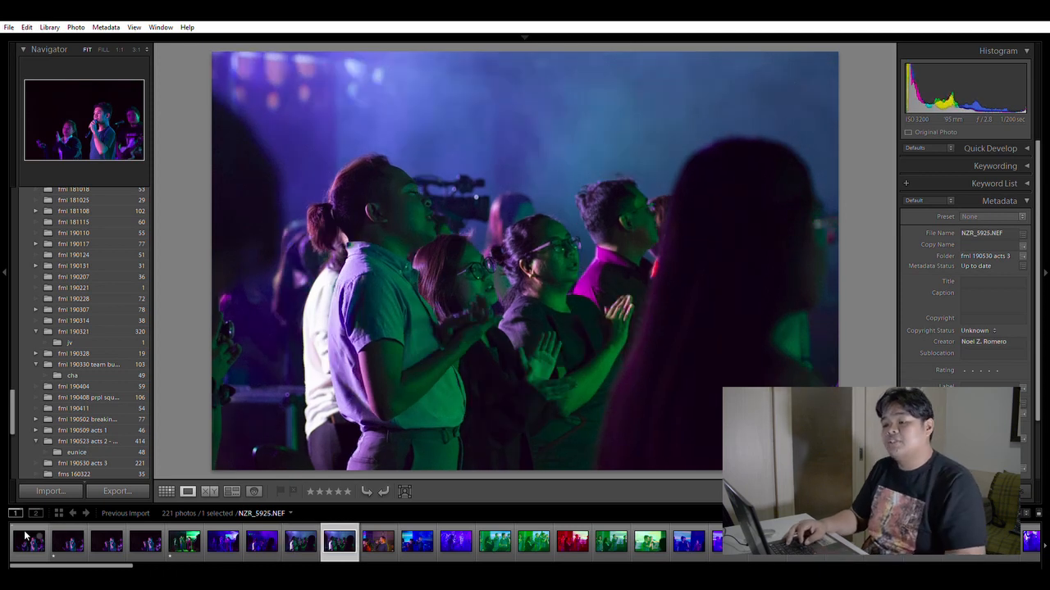
key(Left)
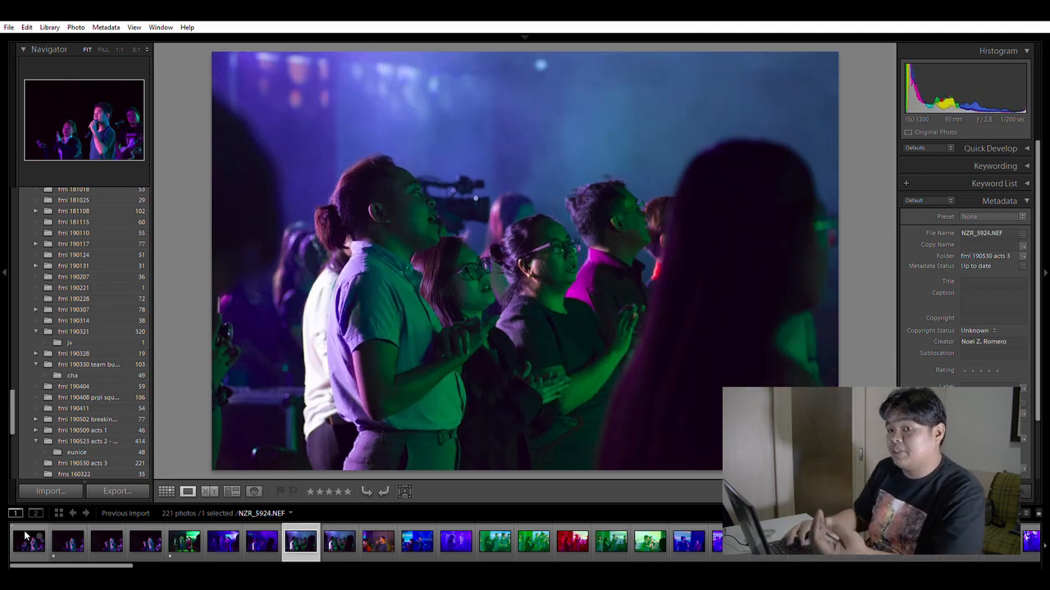
key(Right)
key(Left)
key(Right)
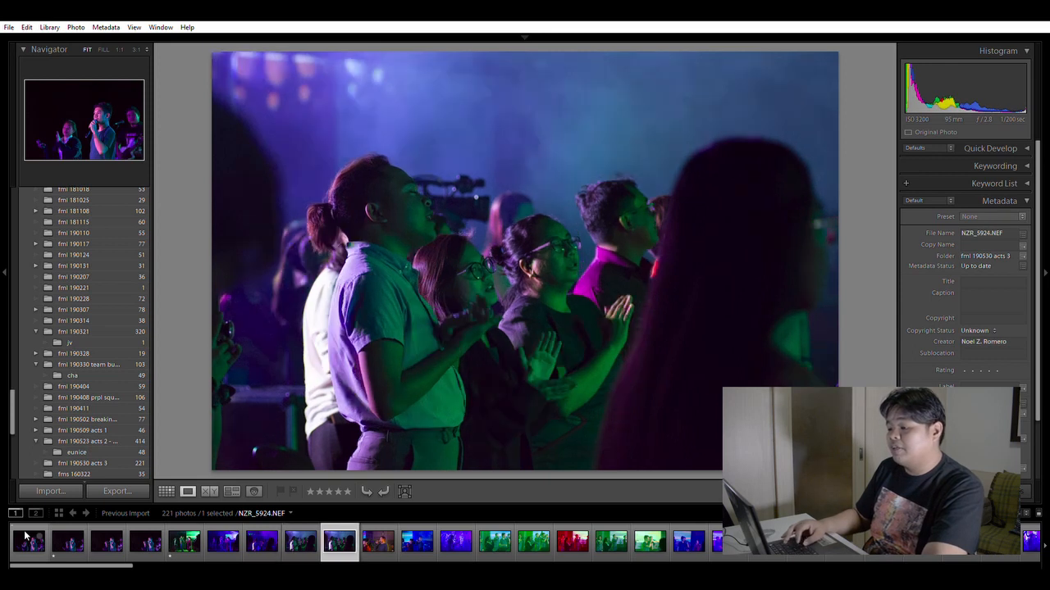
key(Right)
key(Left)
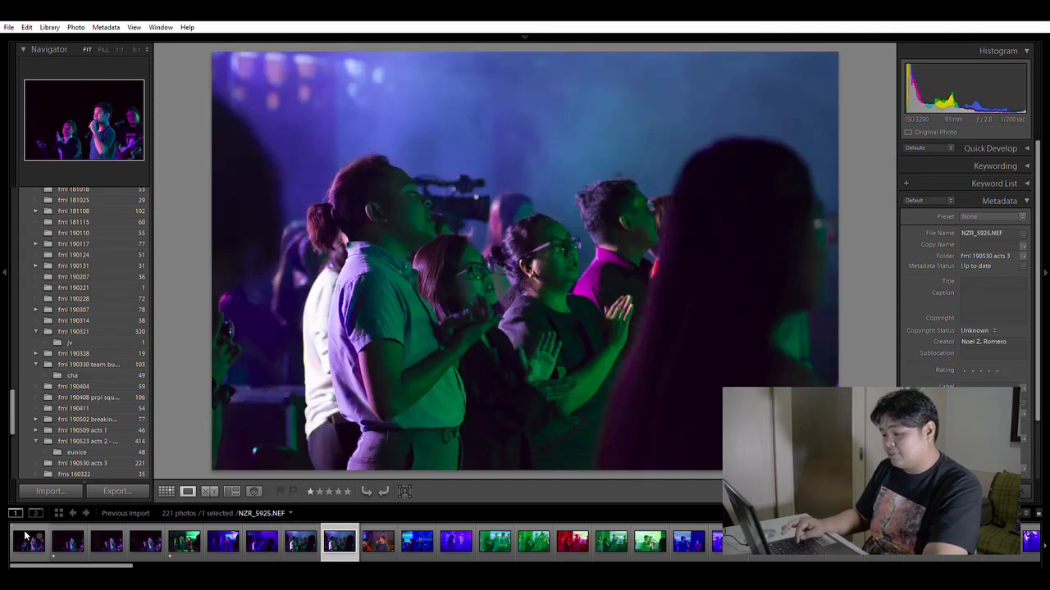
Compare the striped-shirt singer close-up NZR_5926 with the following blue-lit shot and give NZR_5926 one star
key(Right)
key(Right)
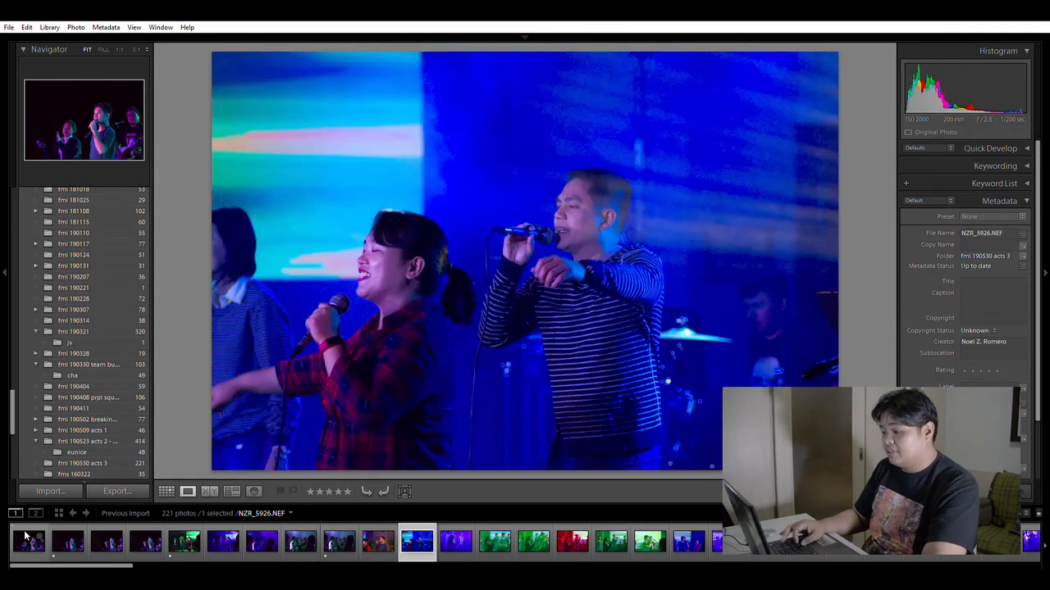
key(Left)
key(Right)
key(Right)
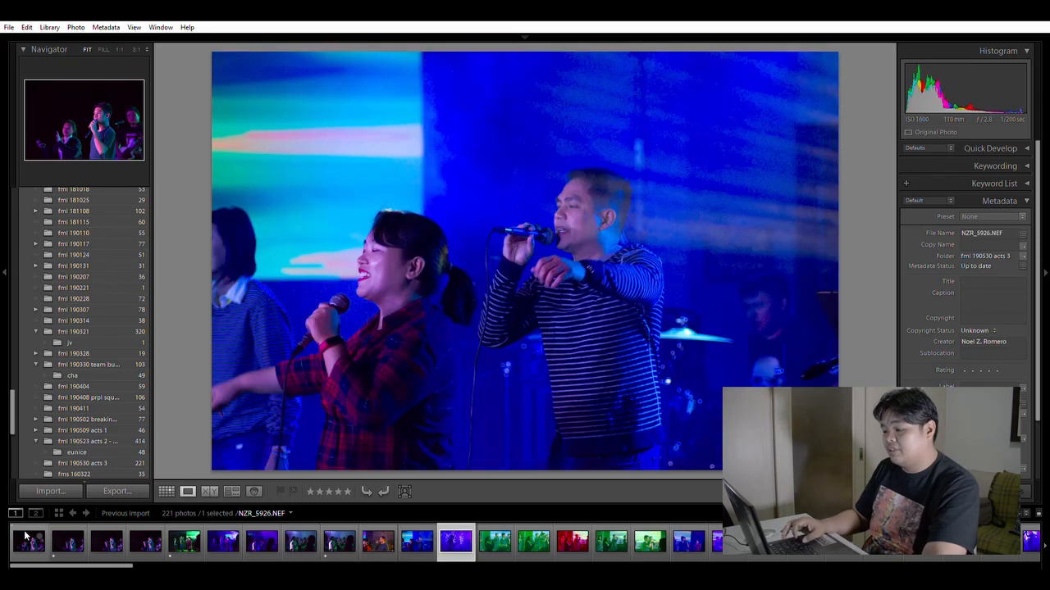
key(Left)
key(Left)
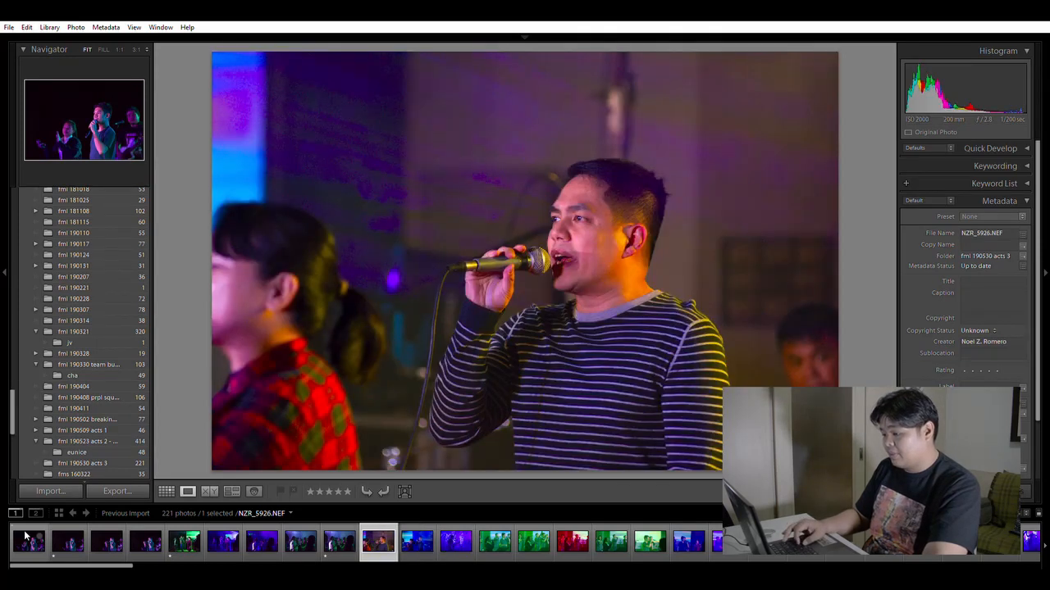
key(Right)
key(Left)
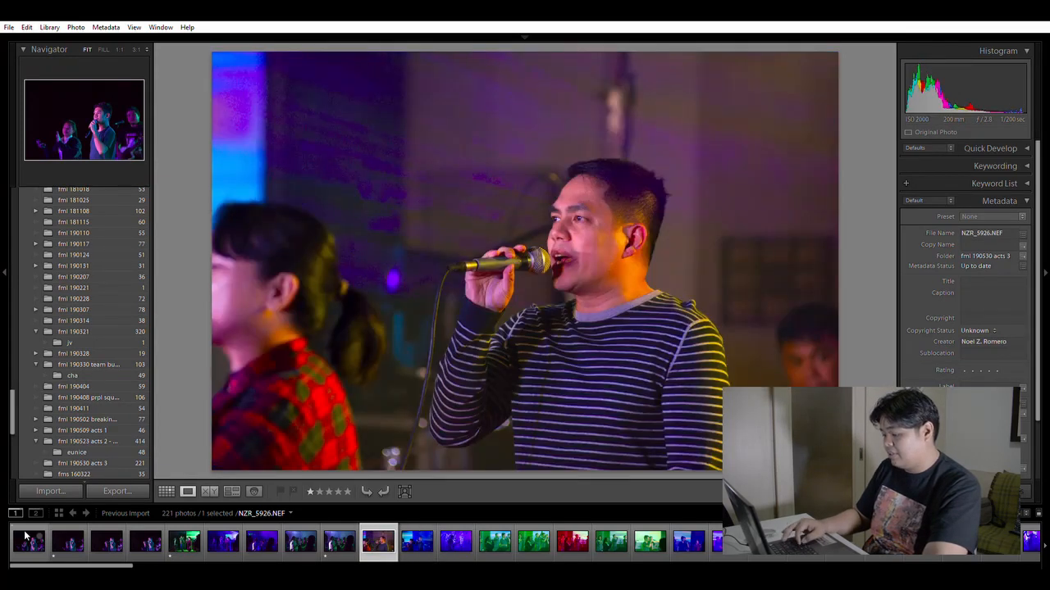
Give one-star ratings to the blue-lit guitarist photo NZR_5928 and the green-lit singer photos NZR_5929 and NZR_5930
key(Right)
key(Right)
key(Right)
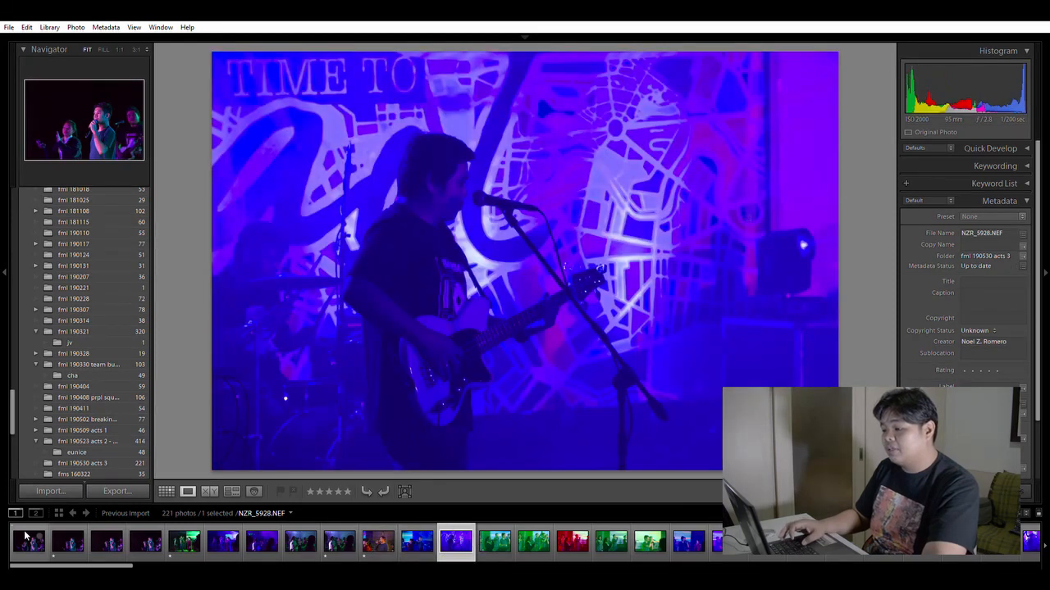
key(Left)
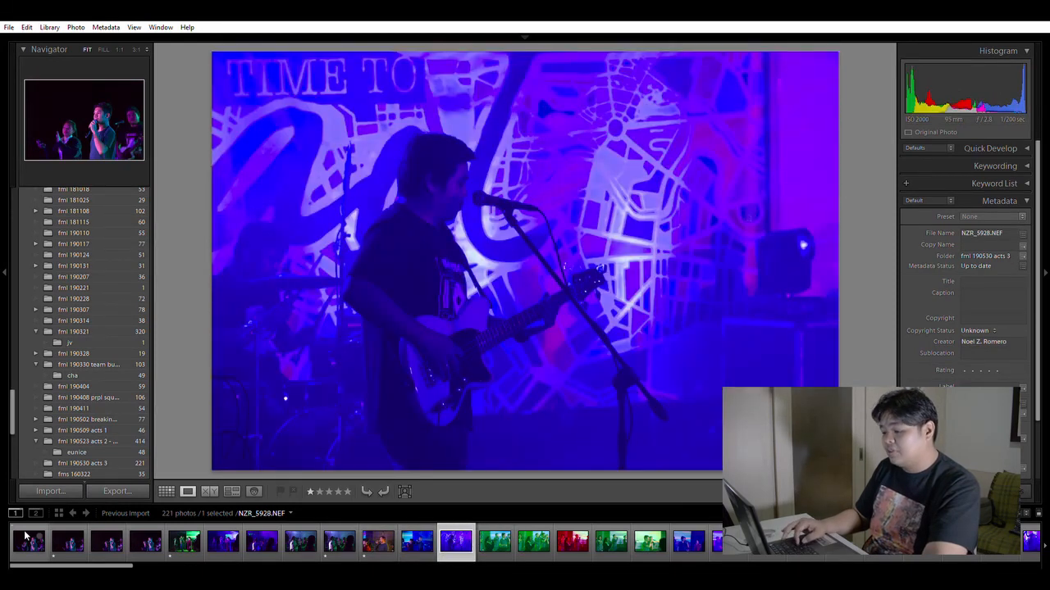
key(Right)
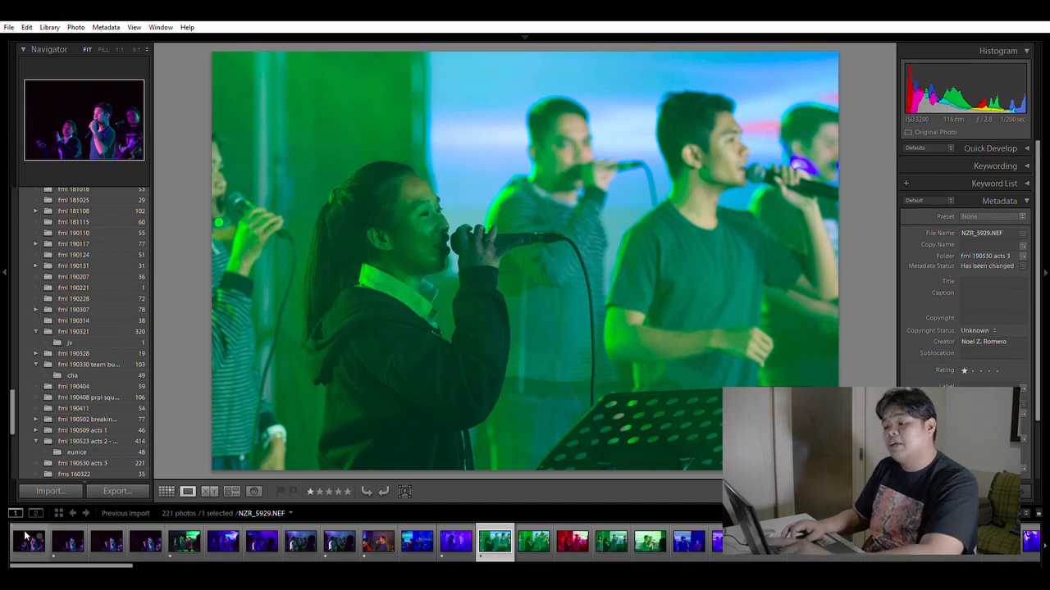
key(Right)
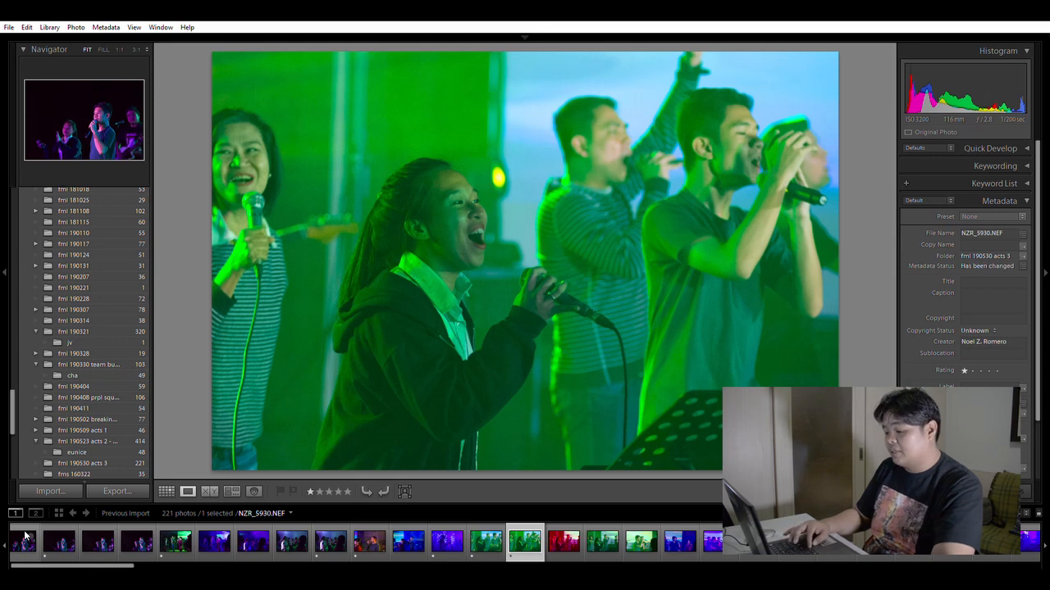
Compare the green-lit singer photo NZR_5930 with the following shots up to NZR_5933 and rate NZR_5930 one star
key(Right)
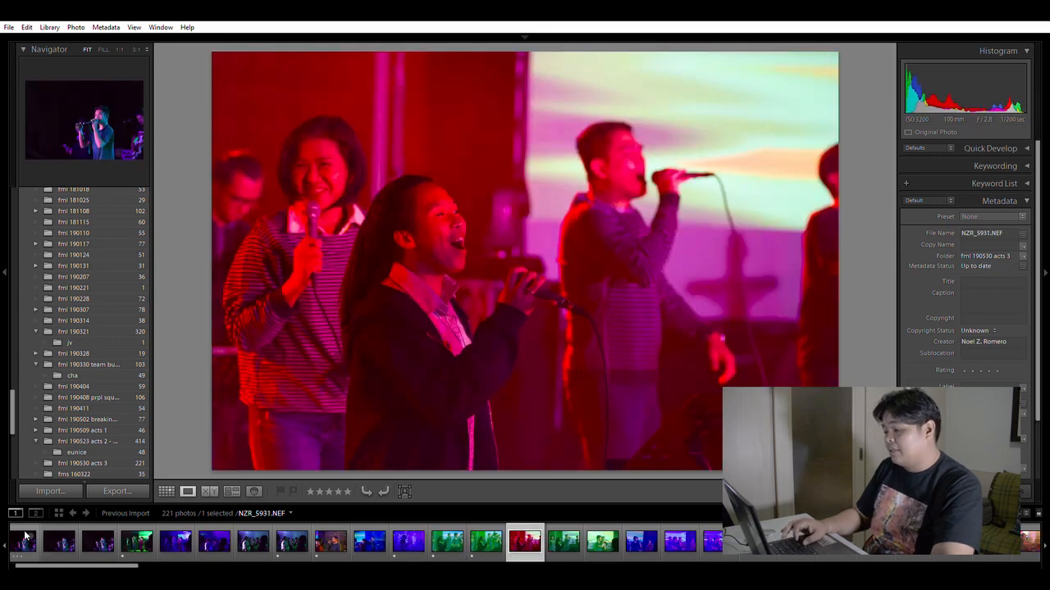
key(Left)
key(Right)
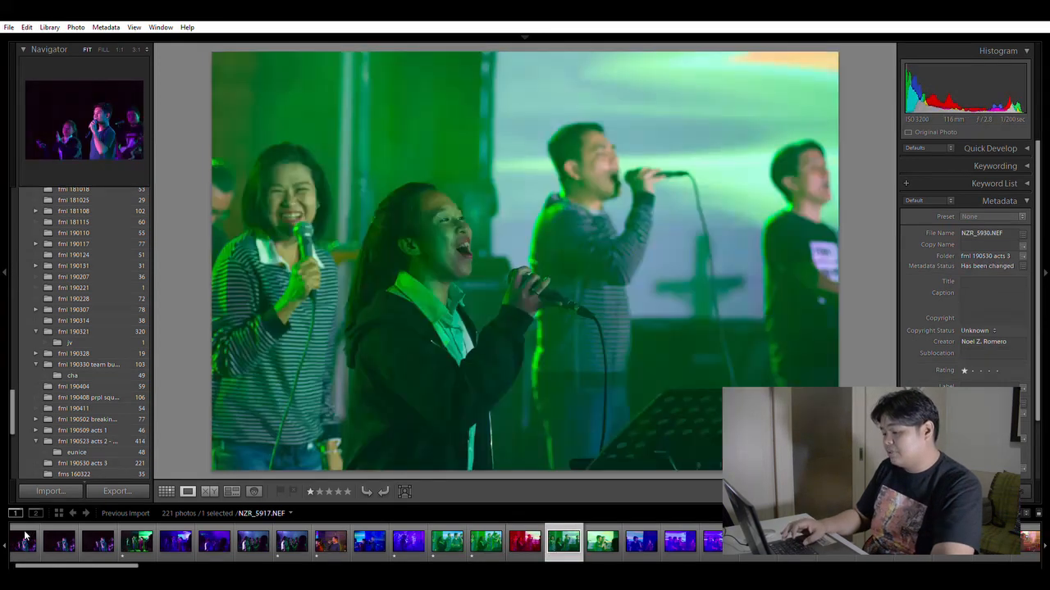
key(Right)
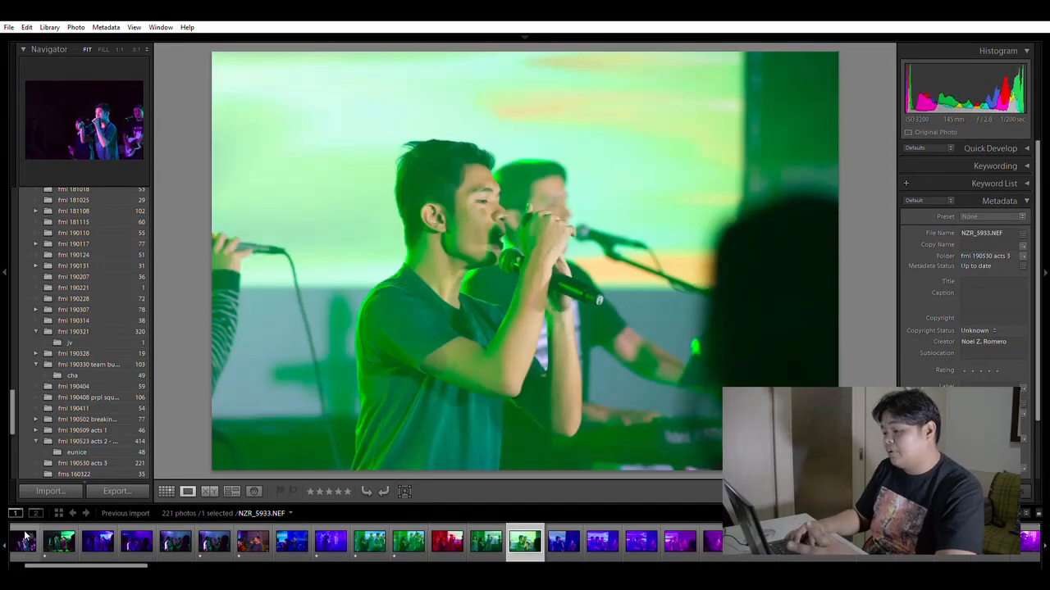
key(Left)
key(Left)
key(Left)
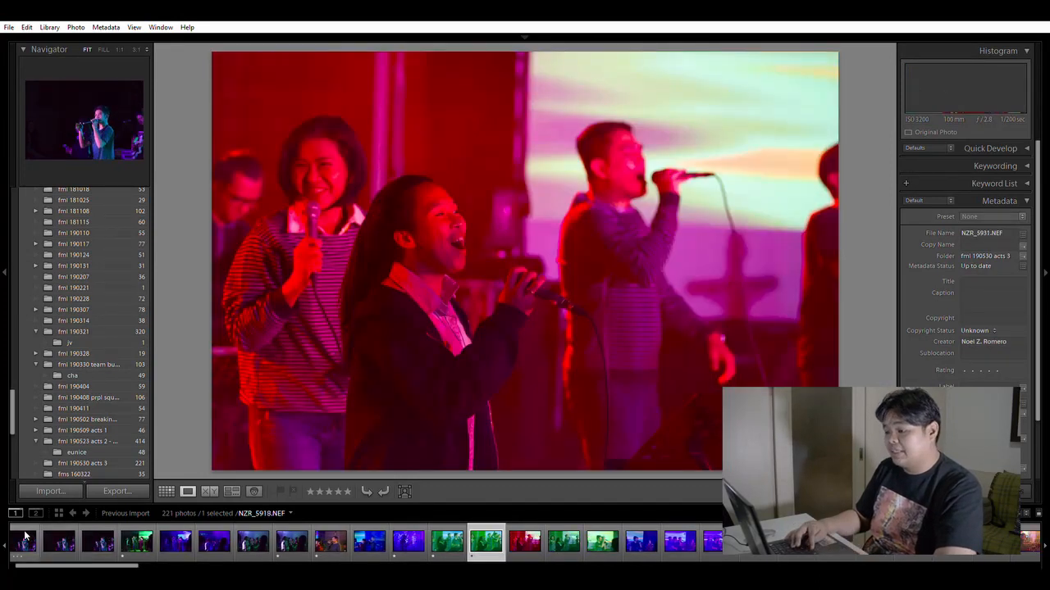
key(1)
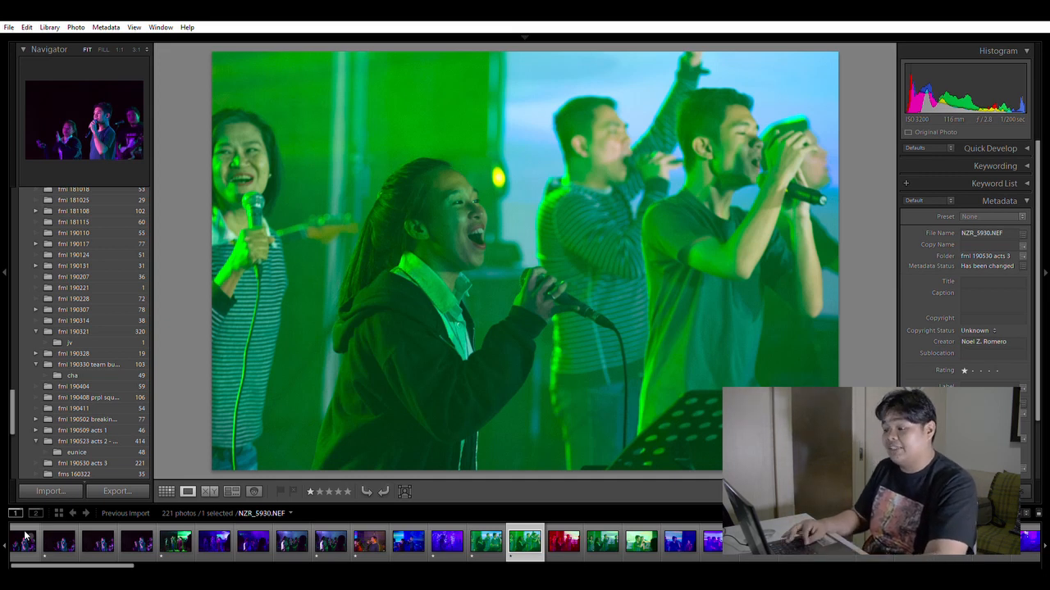
Compare the green-lit group shots NZR_5928 to NZR_5930 and clear the star from NZR_5929
key(Left)
key(Left)
key(Right)
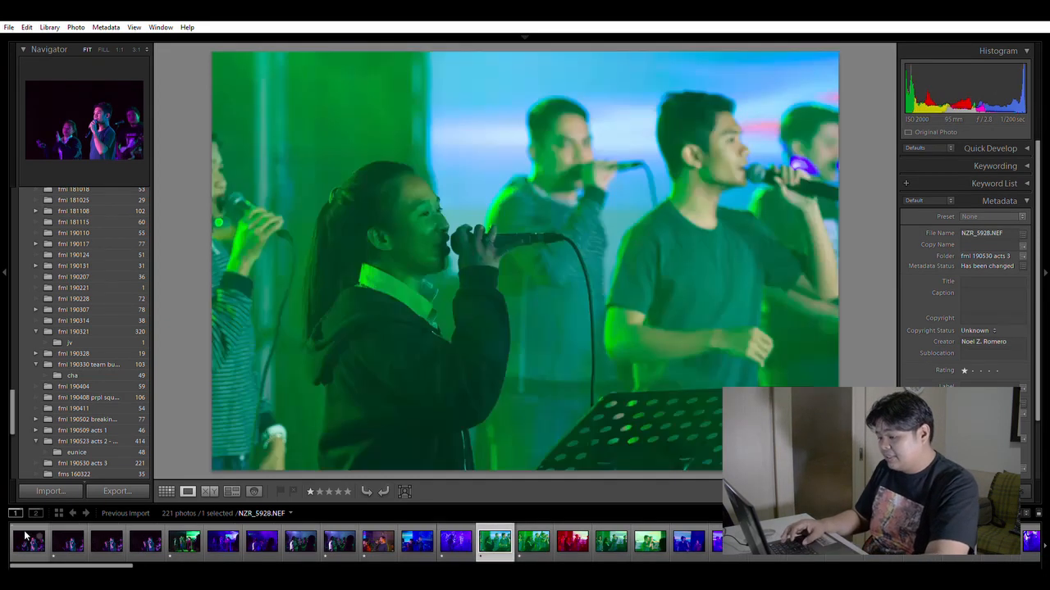
key(Right)
key(Right)
key(Right)
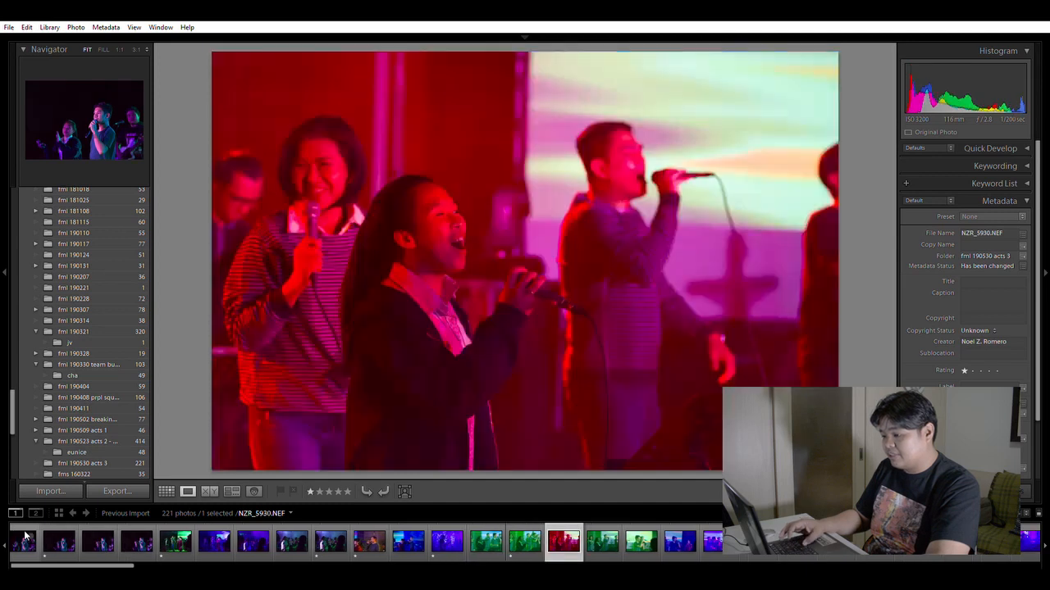
Compare the singer photos NZR_5931 to NZR_5934 and give the green-lit close-up NZR_5933 a one-star rating
key(Right)
key(Left)
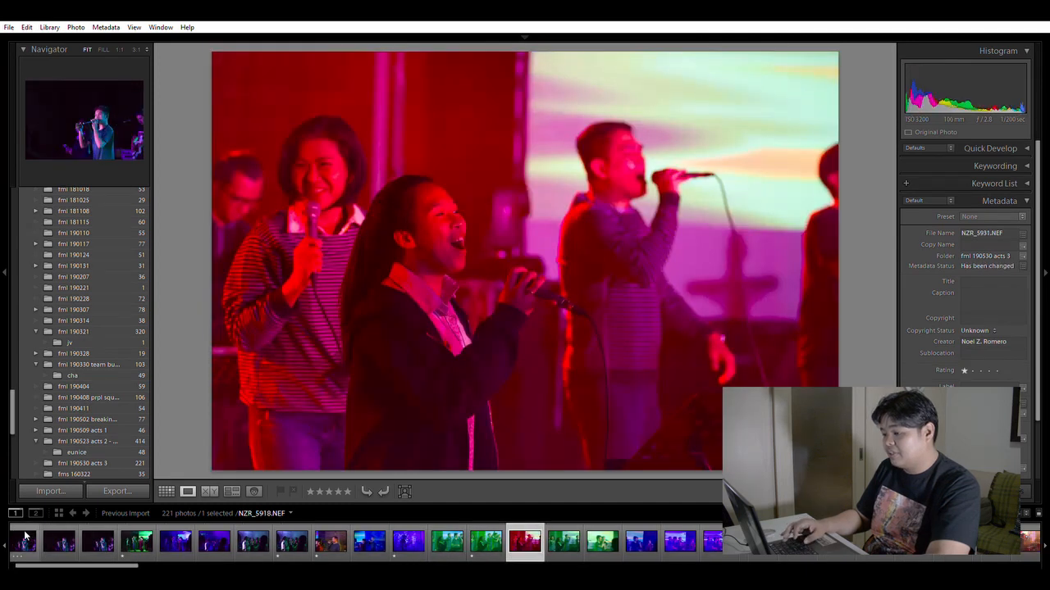
key(Right)
key(Right)
key(Right)
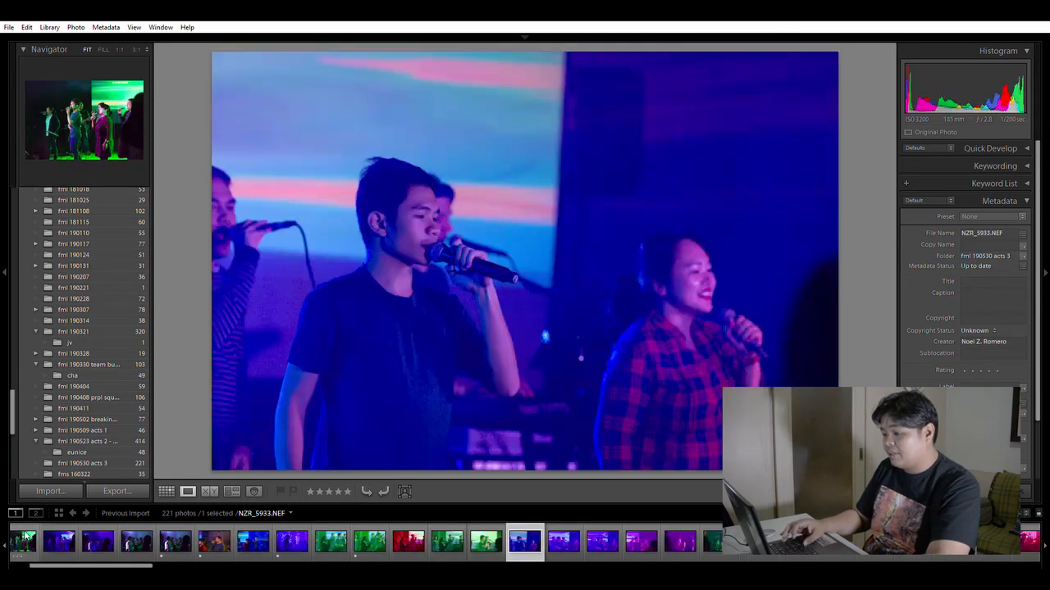
key(Left)
key(Right)
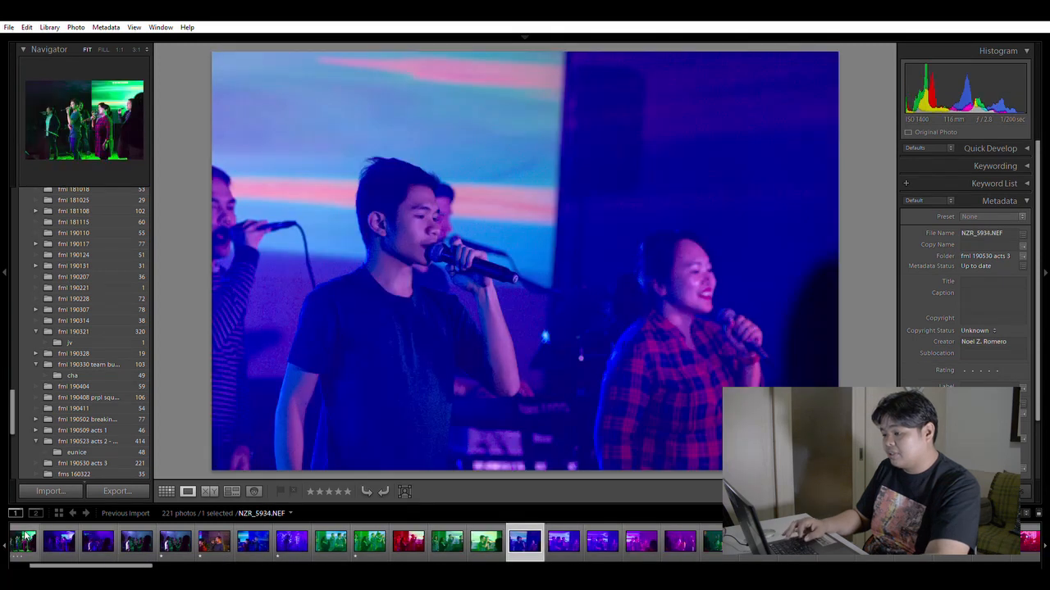
key(Left)
key(Right)
key(Right)
Give one-star ratings to the purple-lit band photo NZR_5936 and the green-lit audience photo NZR_5939
key(Right)
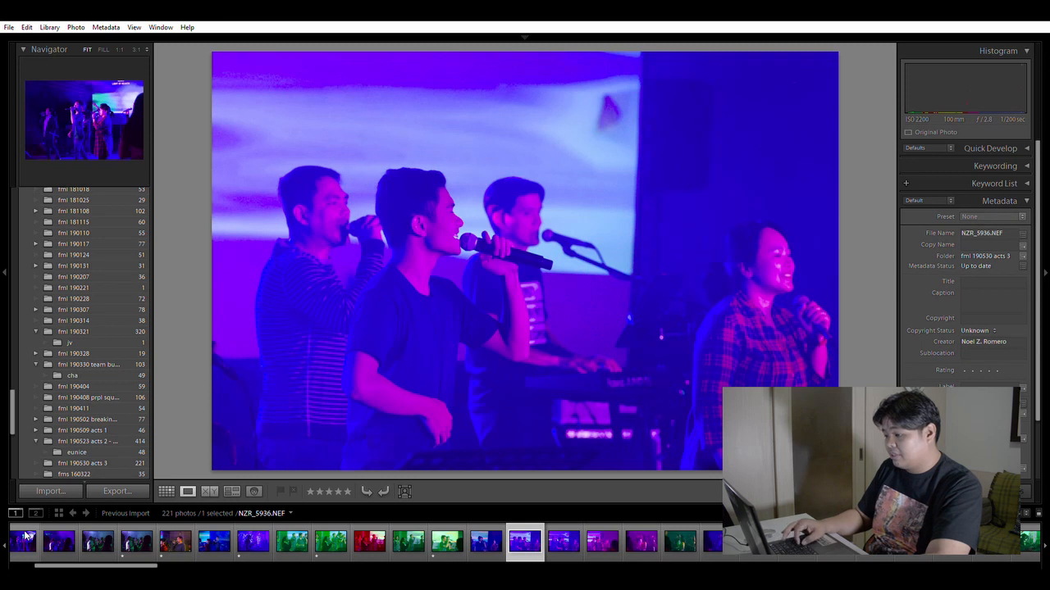
key(Right)
key(Right)
key(Right)
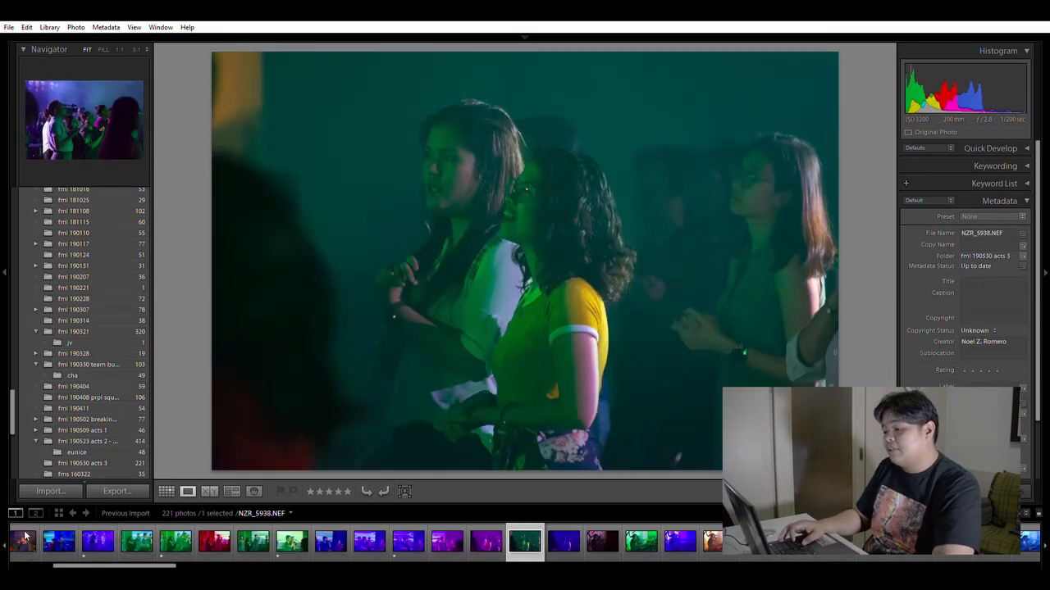
key(Right)
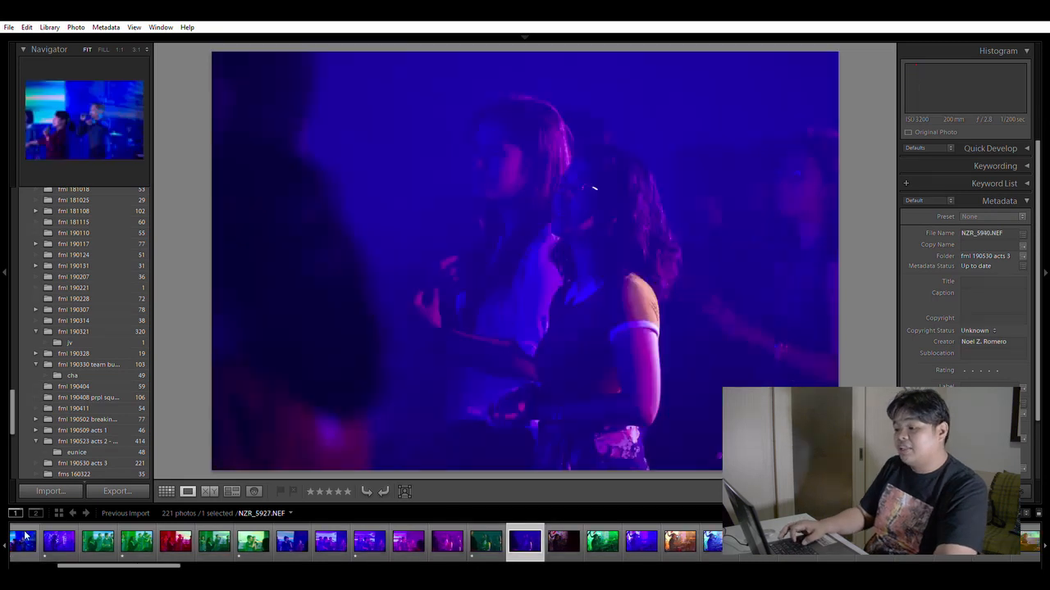
Review the drummer shots from NZR_5941 to NZR_5945, comparing the blue-lit NZR_5943 with the orange-lit NZR_5944
key(Right)
key(Right)
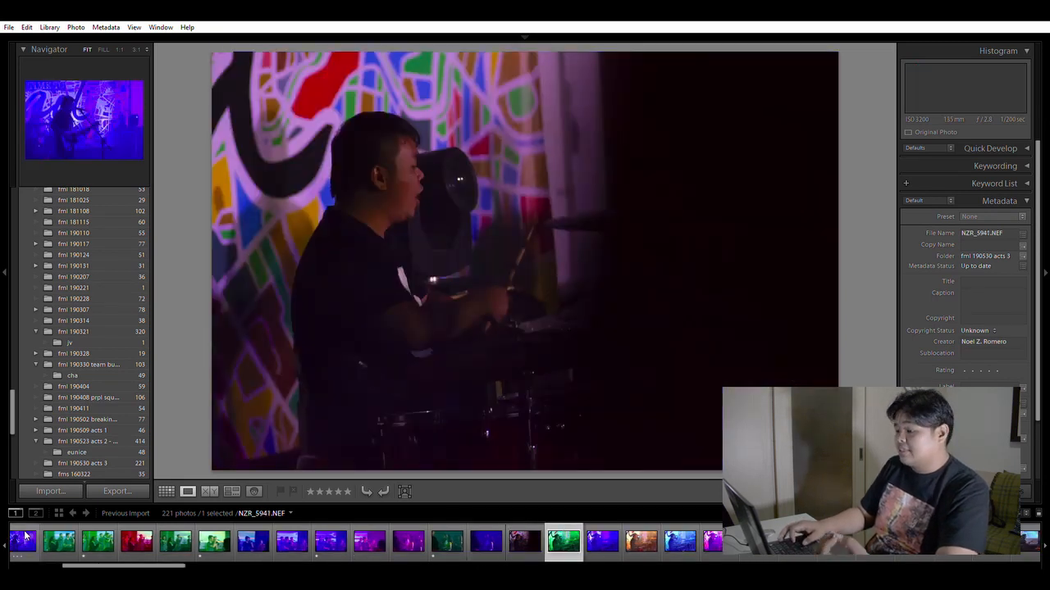
key(Right)
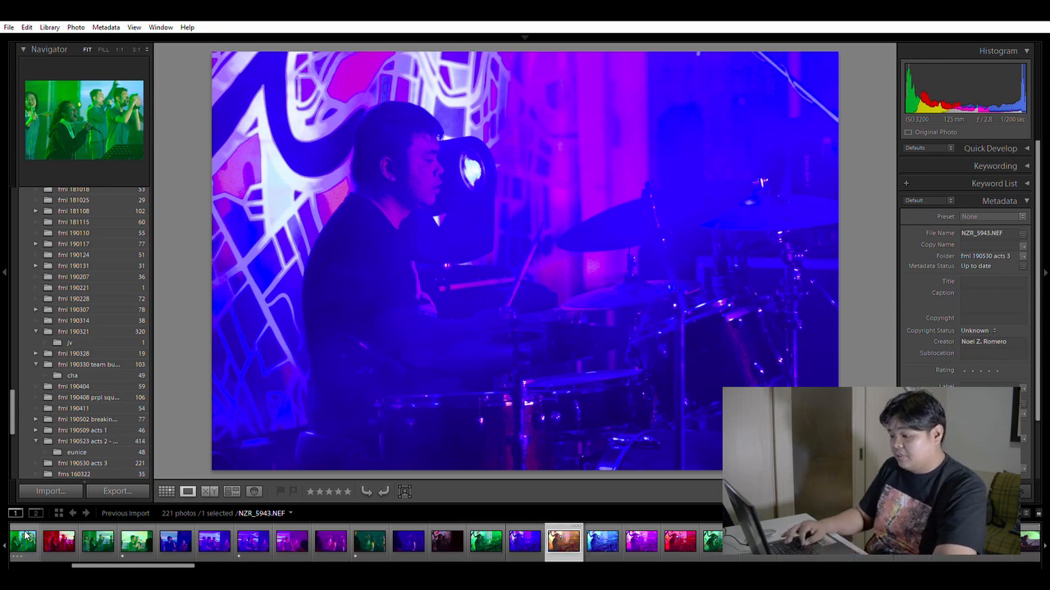
key(Right)
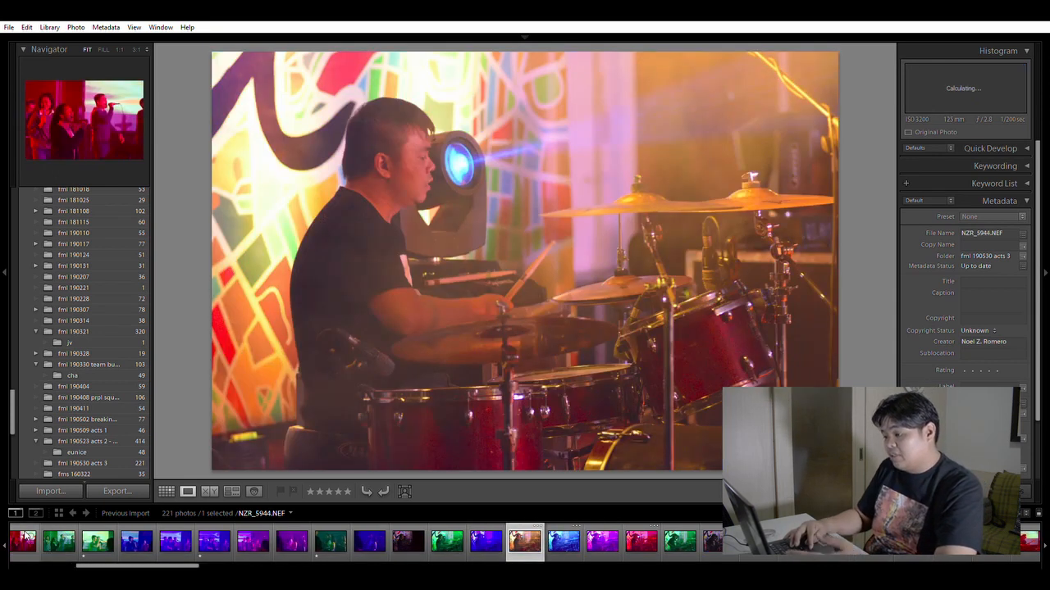
key(Left)
key(Left)
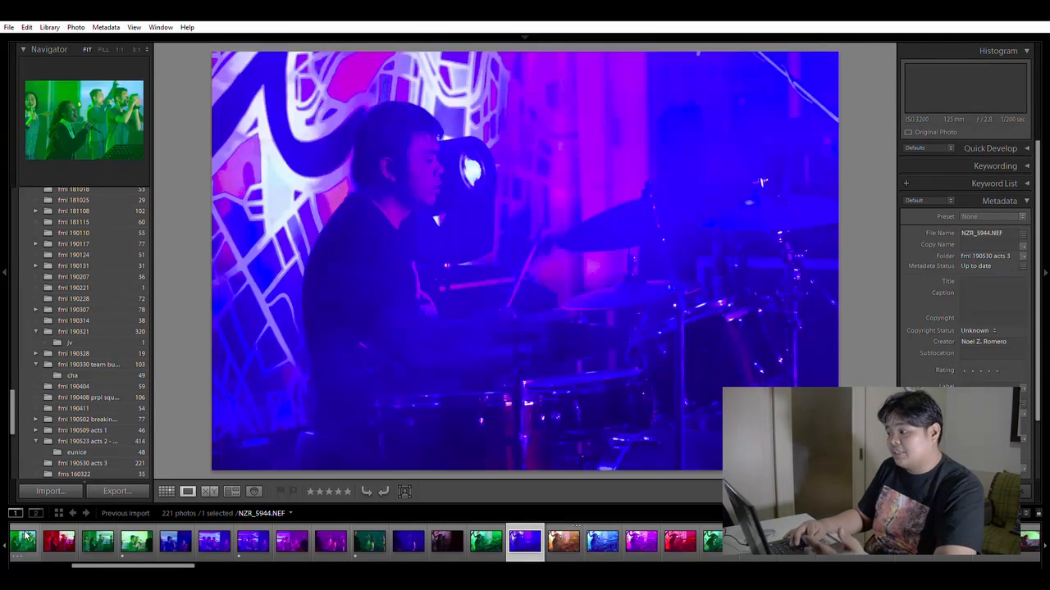
key(Right)
key(Right)
key(Right)
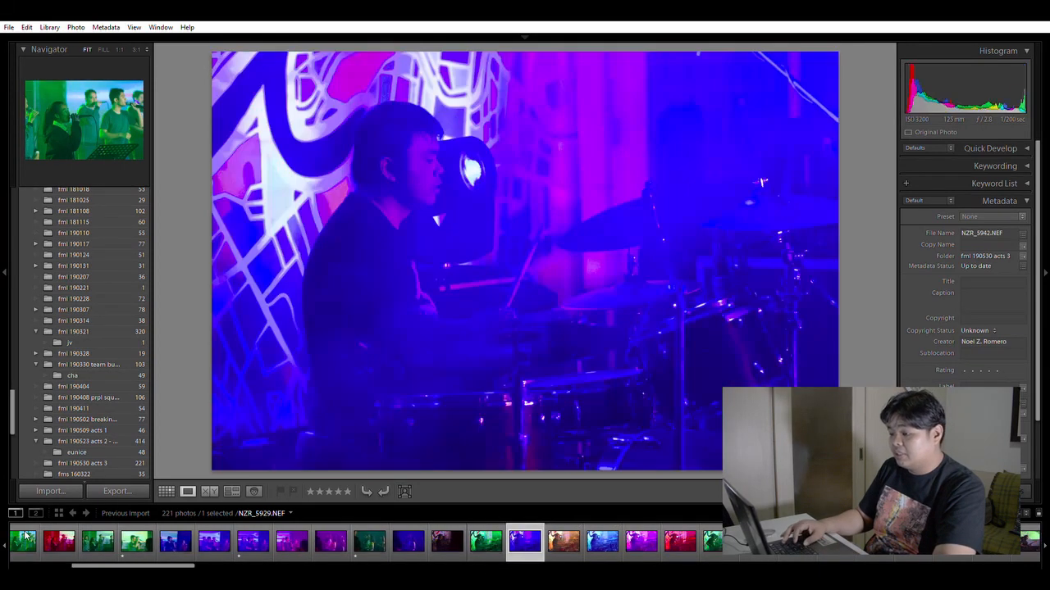
key(Left)
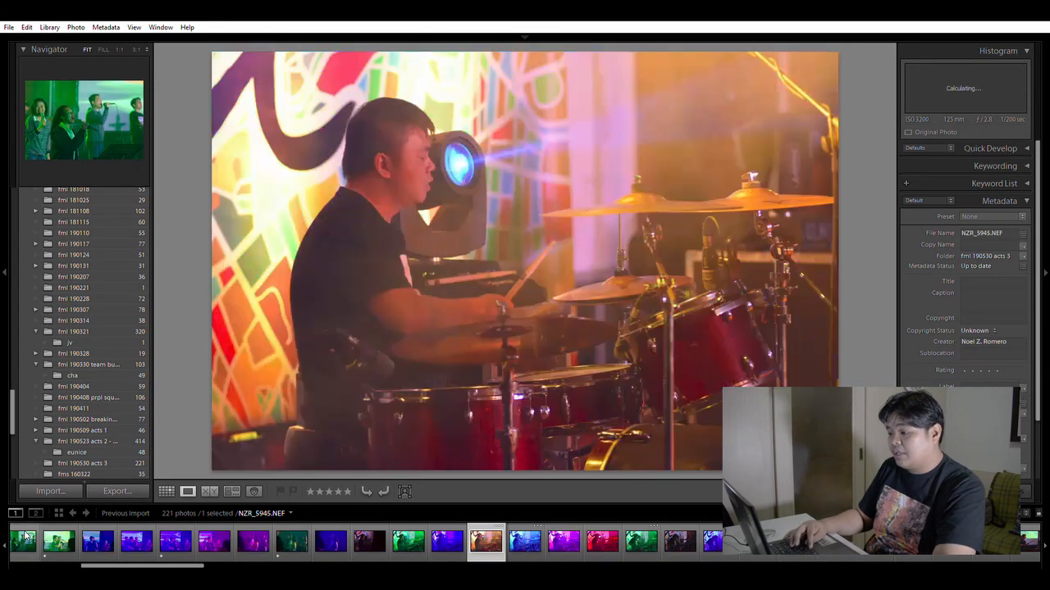
key(Left)
key(Right)
key(Right)
key(Right)
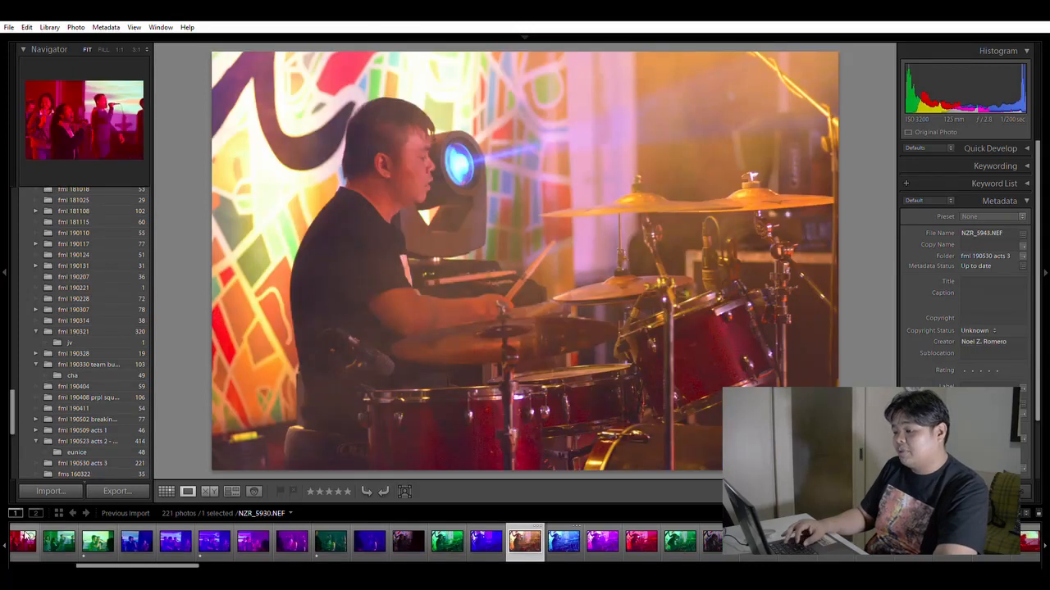
Compare the red-lit drummer photo NZR_5947 with the green-lit NZR_5948 and give NZR_5947 one star
key(Right)
key(Right)
key(Right)
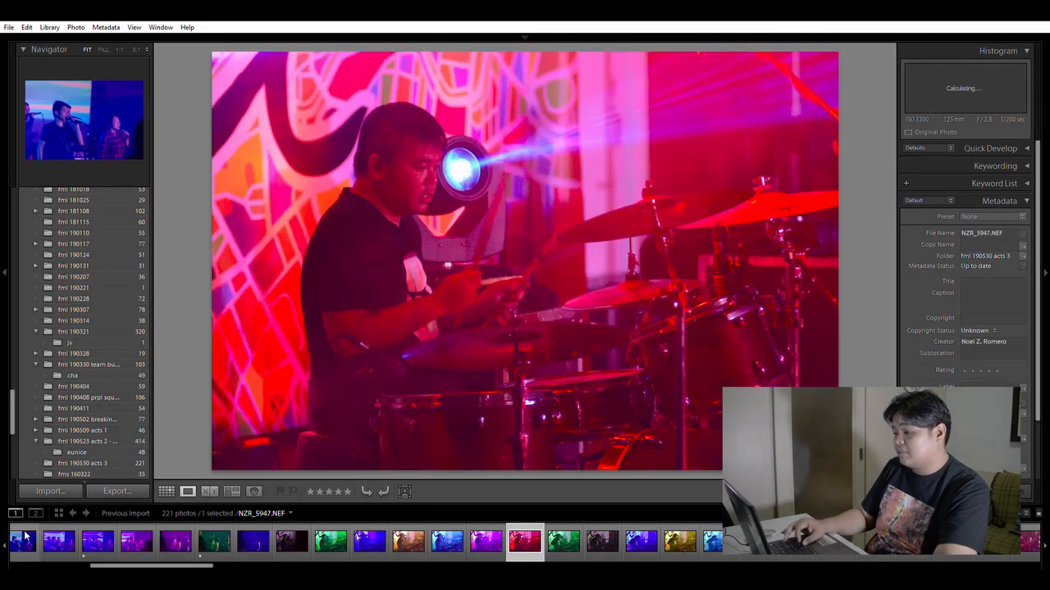
key(Left)
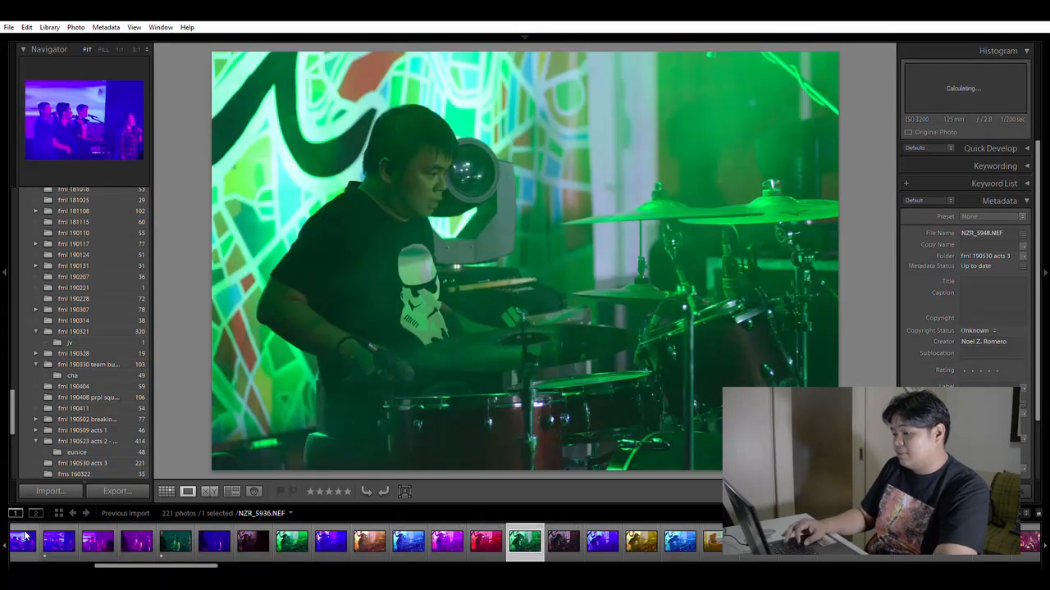
key(Left)
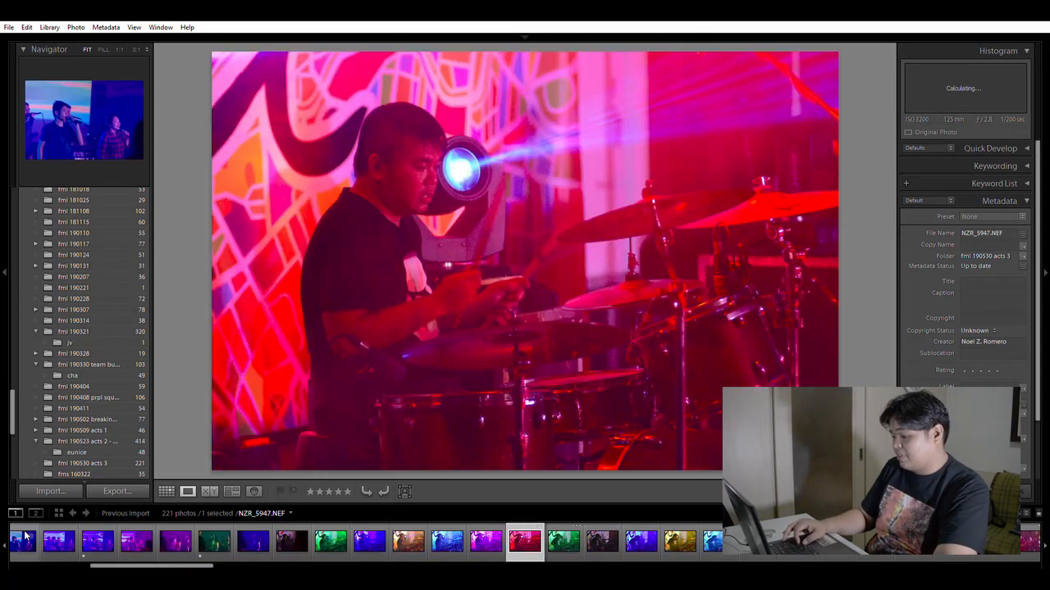
key(Right)
Review the remaining drummer shots up to NZR_5953, checking the yellow-lit NZR_5953 against the blue-lit NZR_5952
key(Right)
key(Right)
key(Right)
key(Right)
key(Right)
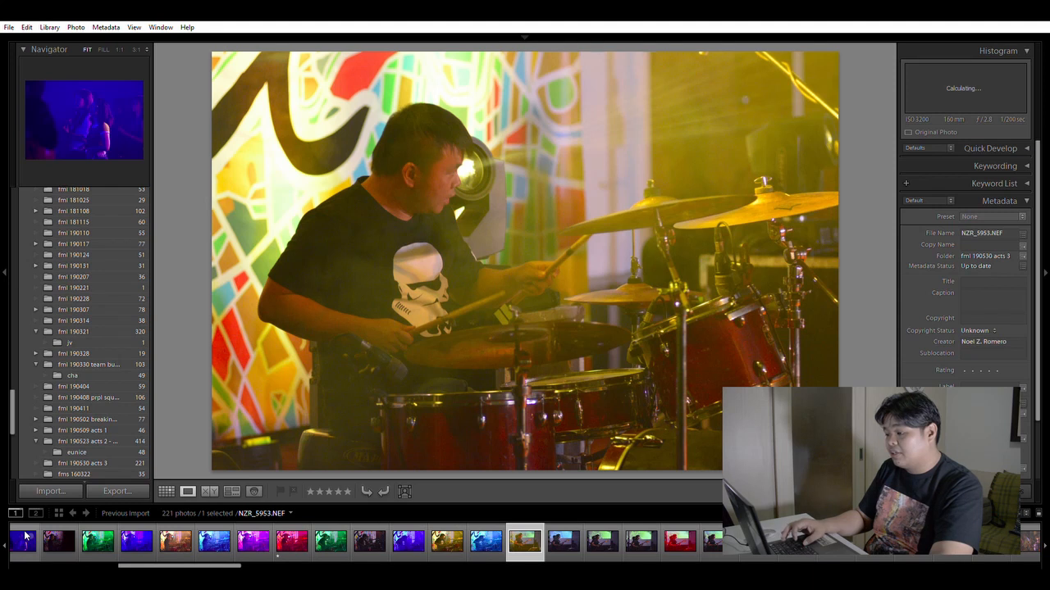
key(Left)
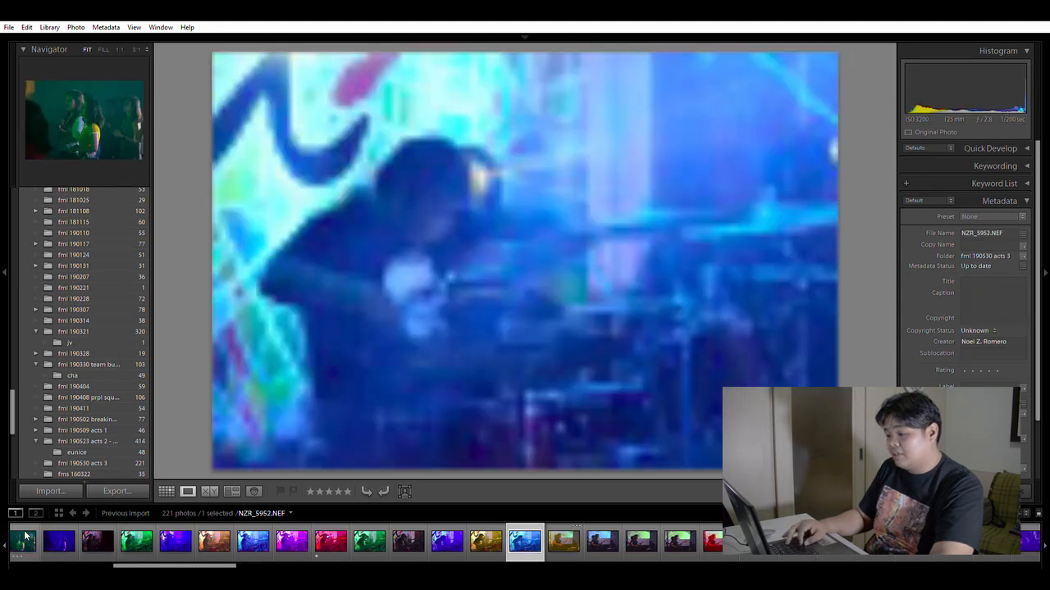
key(Right)
Compare the guitarist photos NZR_5954 and NZR_5955 and give NZR_5954 a one-star rating
key(Right)
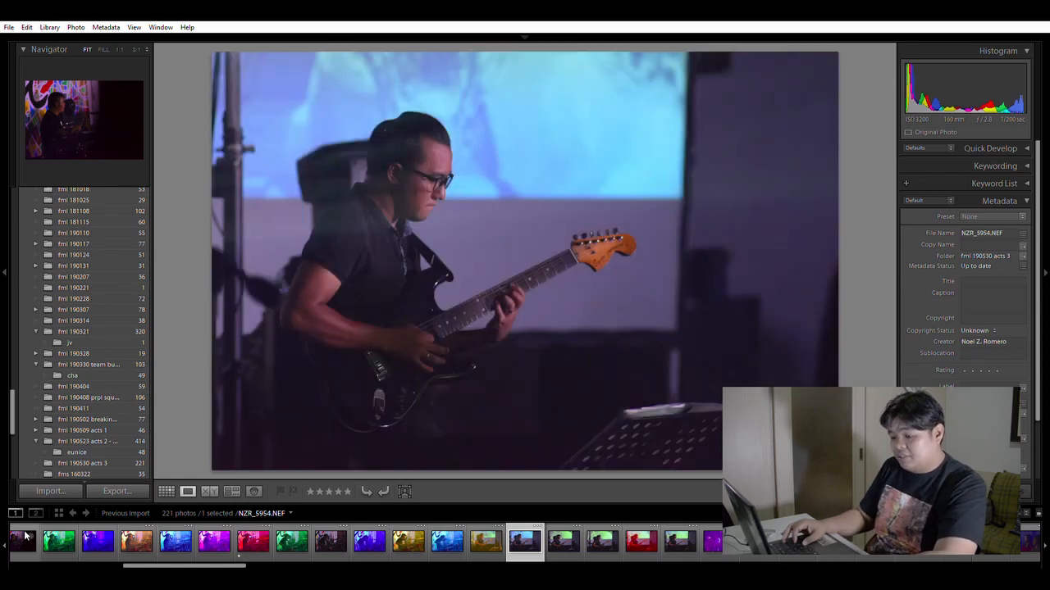
key(Right)
key(Left)
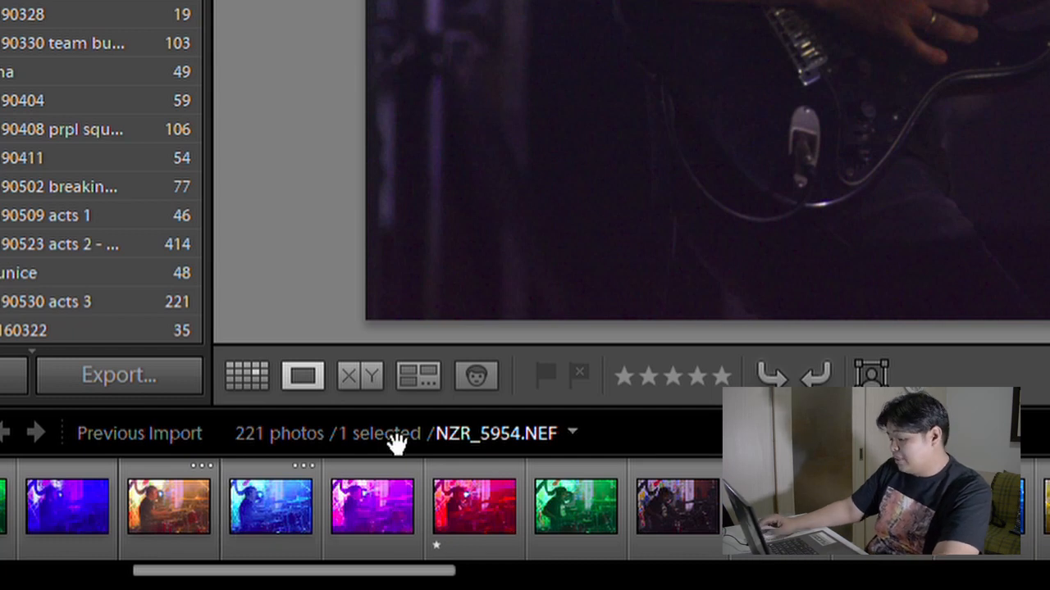
key(Right)
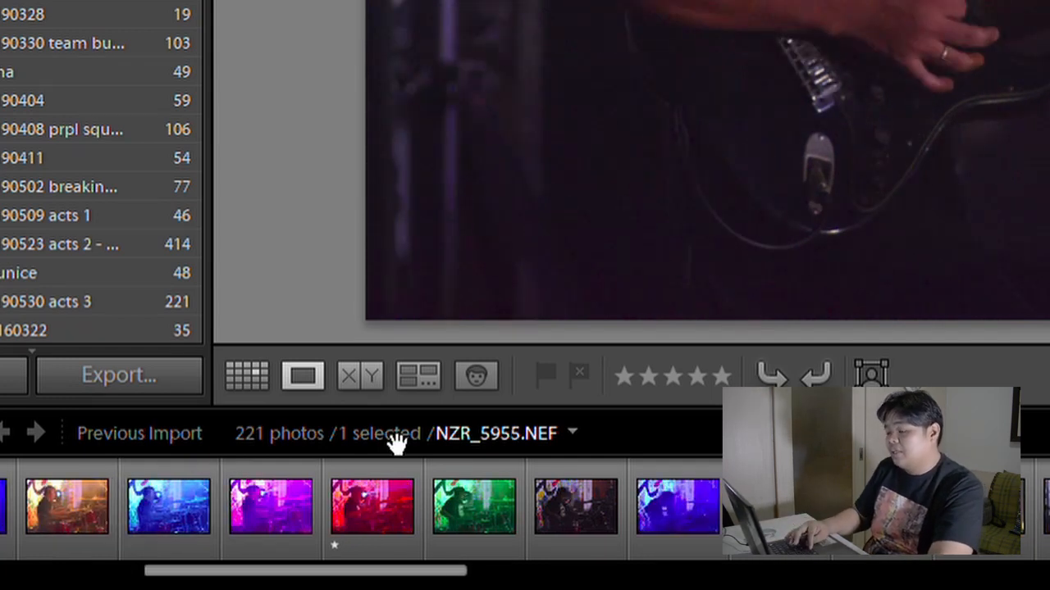
key(Left)
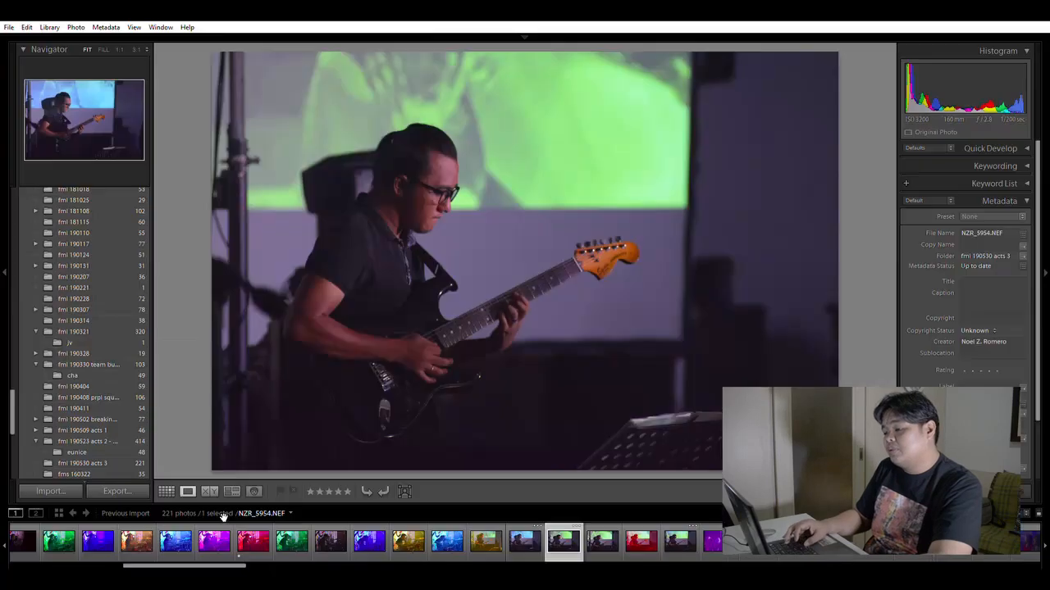
key(Left)
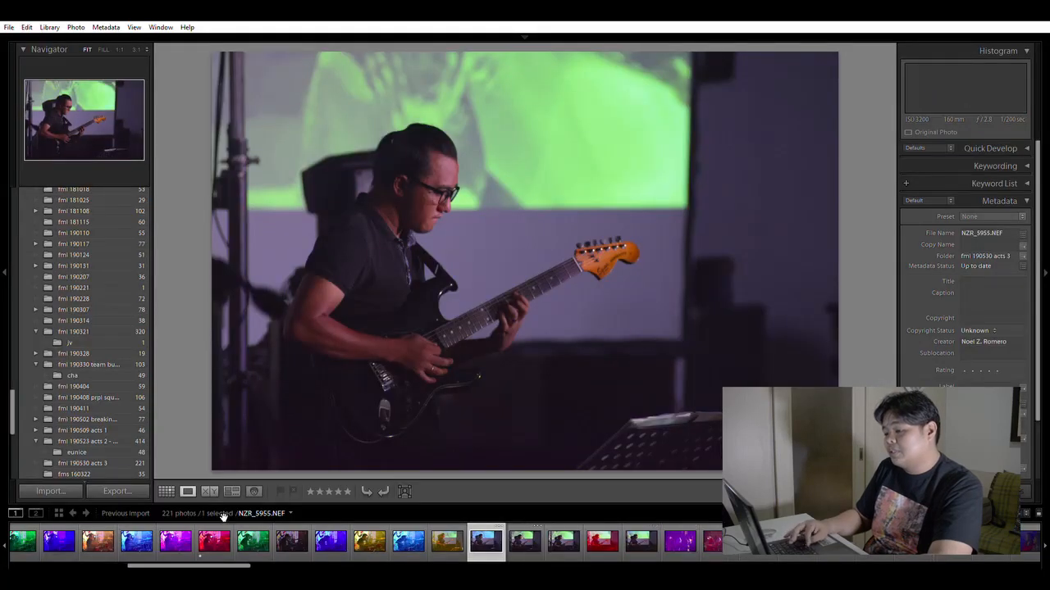
key(Right)
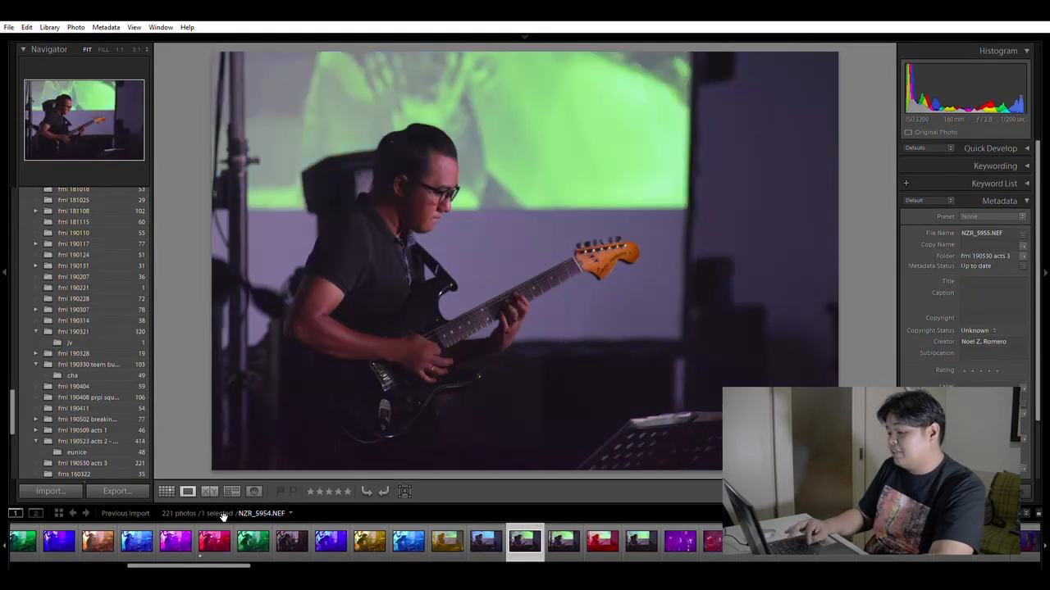
key(Left)
key(Right)
Look through the remaining guitarist photos up to NZR_5958
key(Right)
key(Right)
key(Right)
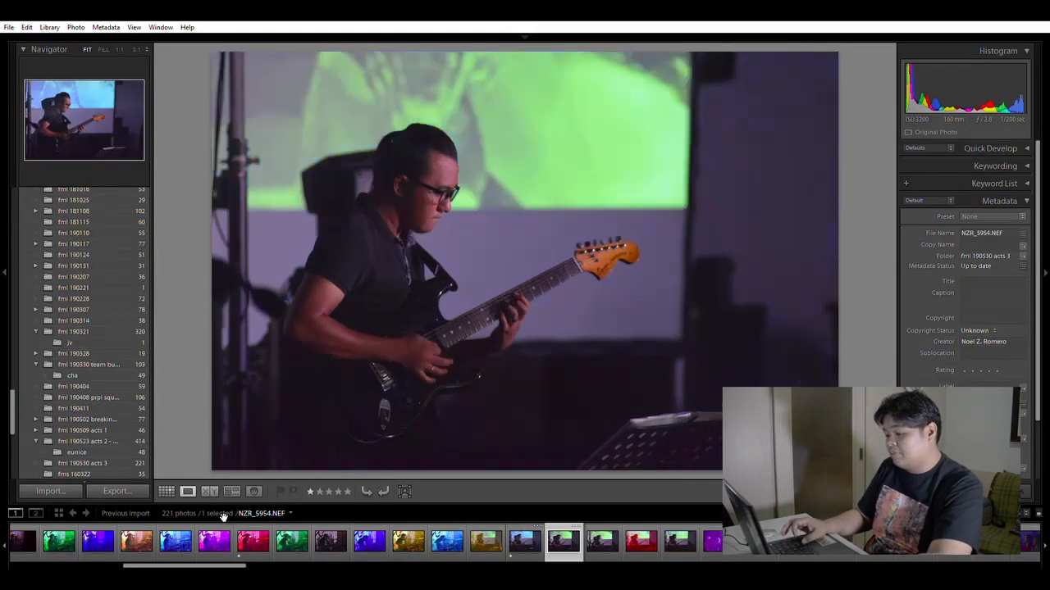
key(Right)
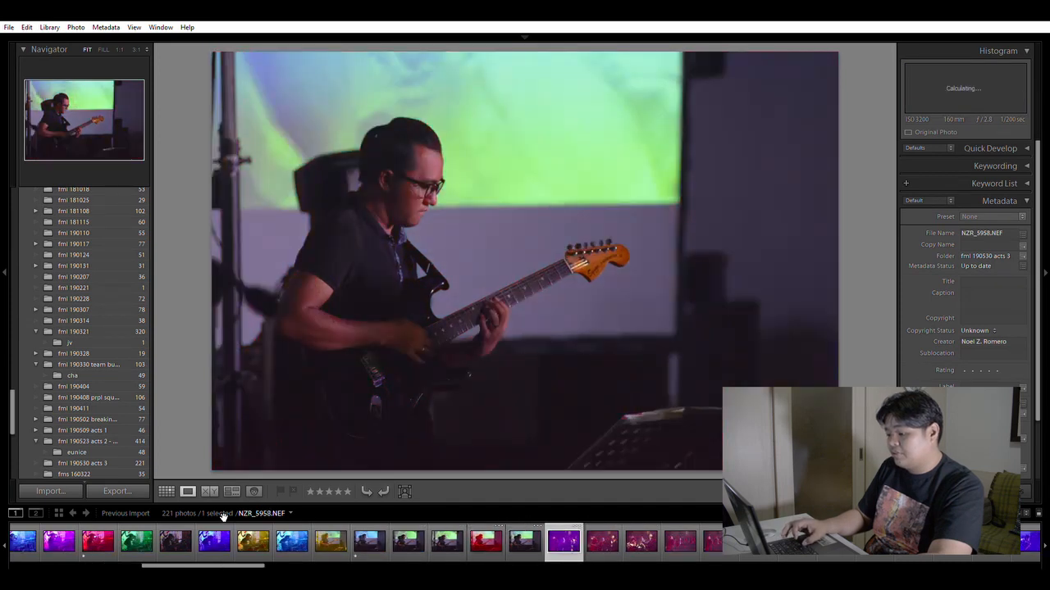
Compare the red-lit audience photos NZR_5960 to NZR_5962 and give NZR_5960 a one-star rating
key(Right)
key(Right)
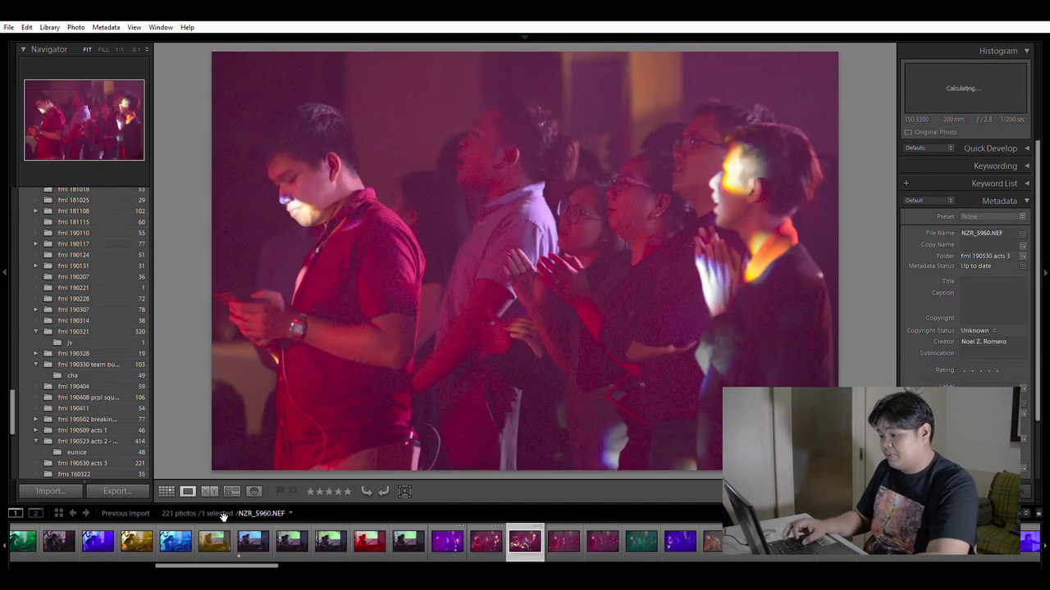
key(Right)
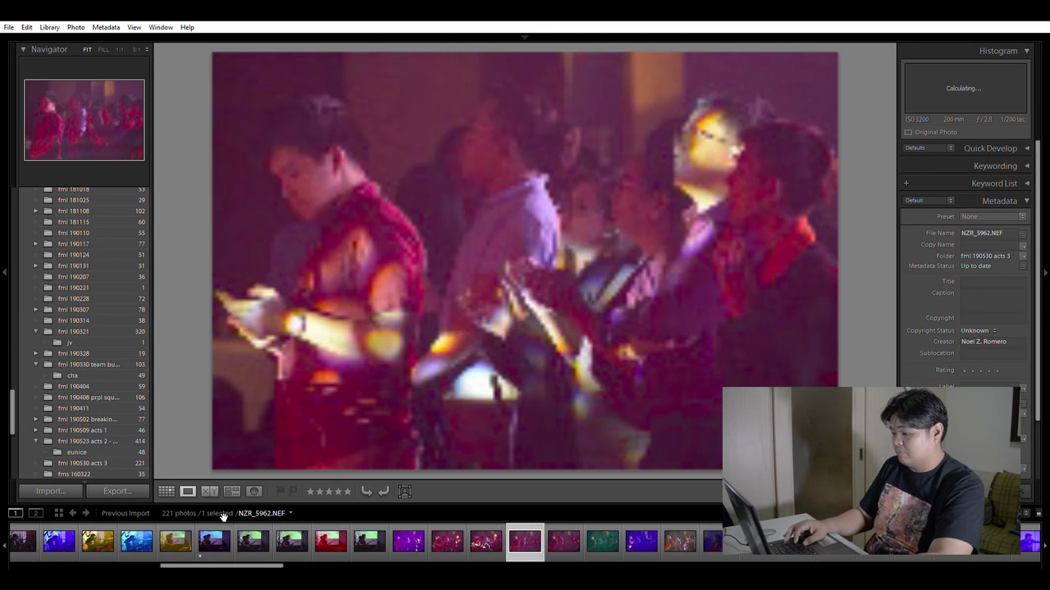
key(Left)
key(Left)
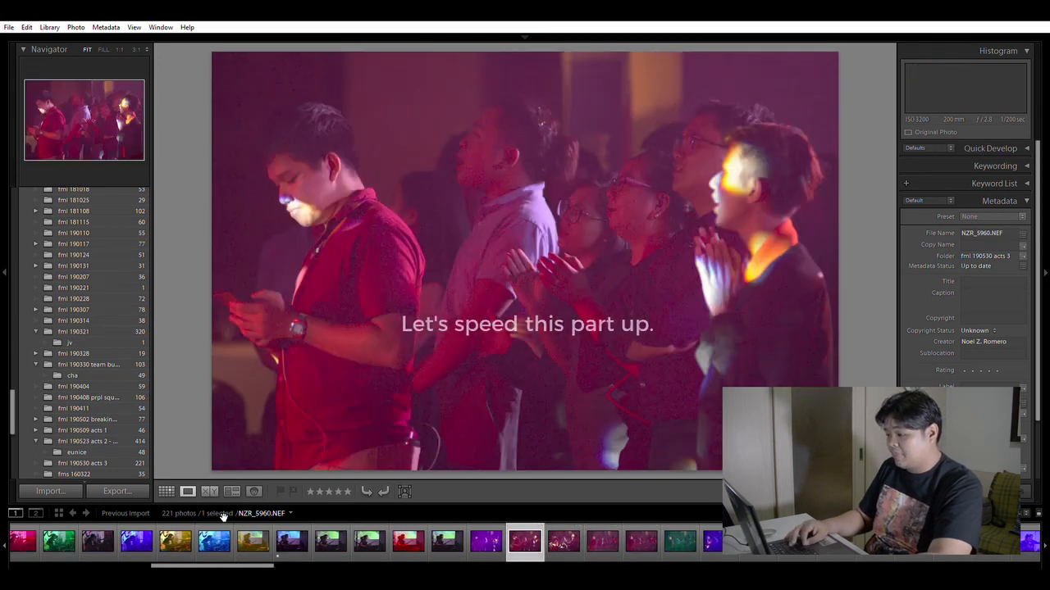
Review the audience shots that follow NZR_5960, up to the dark photo NZR_5968
key(Right)
key(Right)
key(Right)
key(Right)
key(Right)
key(Right)
key(Right)
key(Right)
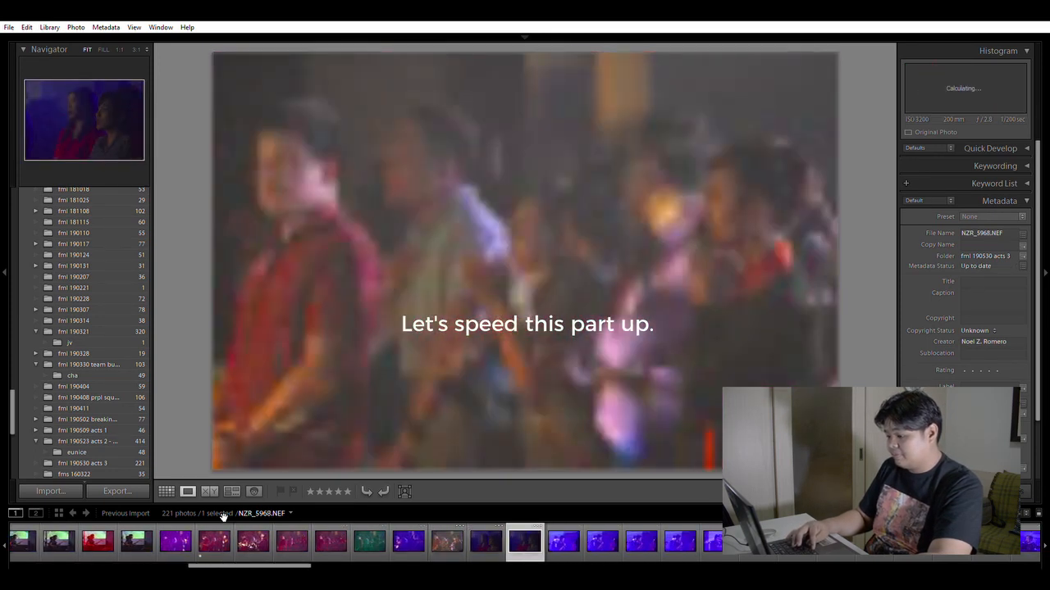
Compare the dark audience photos NZR_5967 and NZR_5968 and give NZR_5968 one star
key(Left)
key(Right)
key(Left)
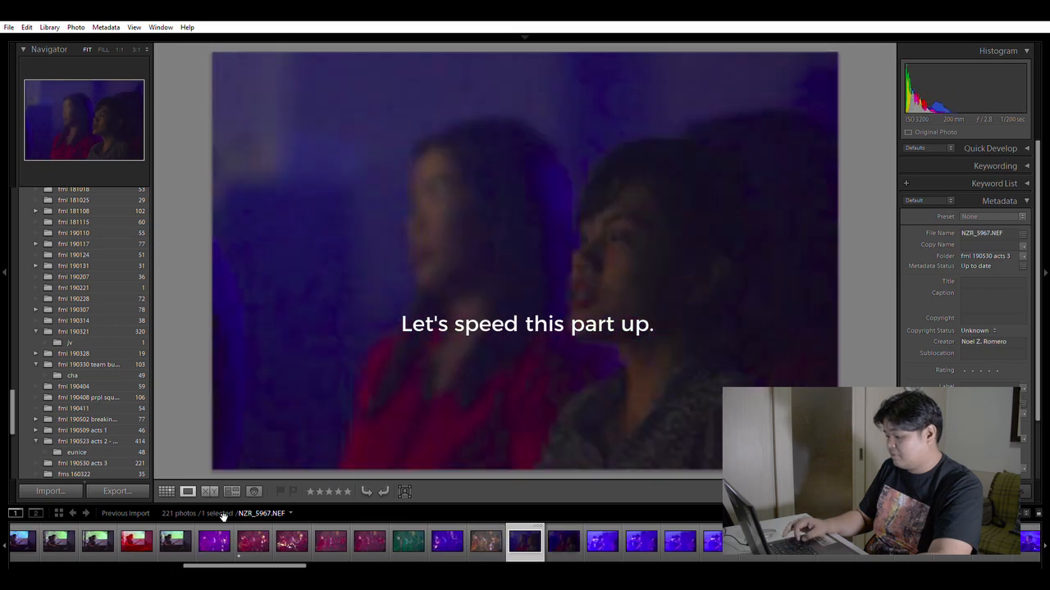
key(Right)
Review the blue-lit singer shots from NZR_5969 to NZR_5972 and give NZR_5972 a one-star rating
key(Right)
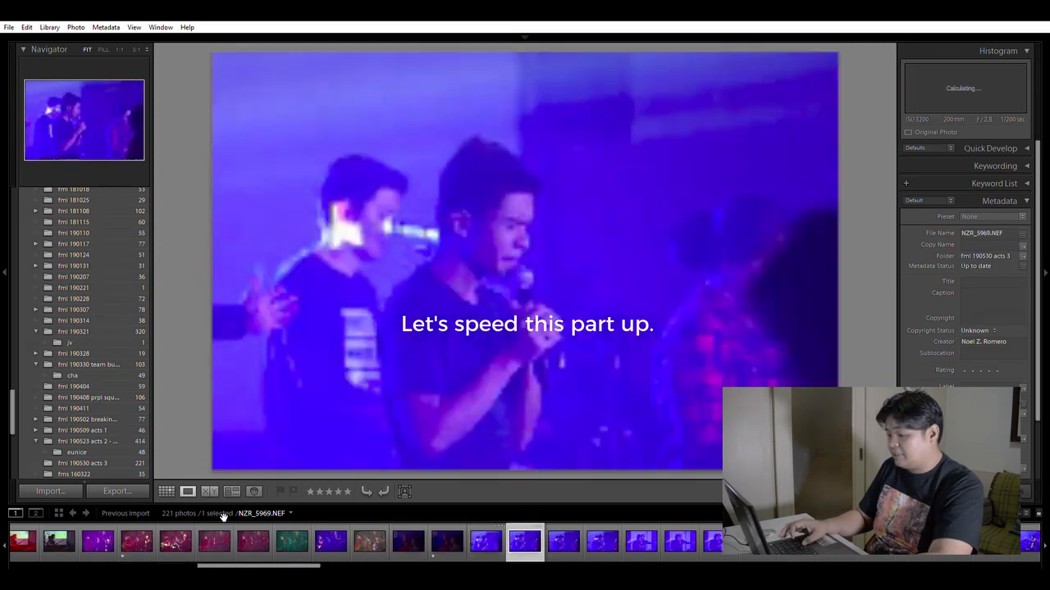
key(Right)
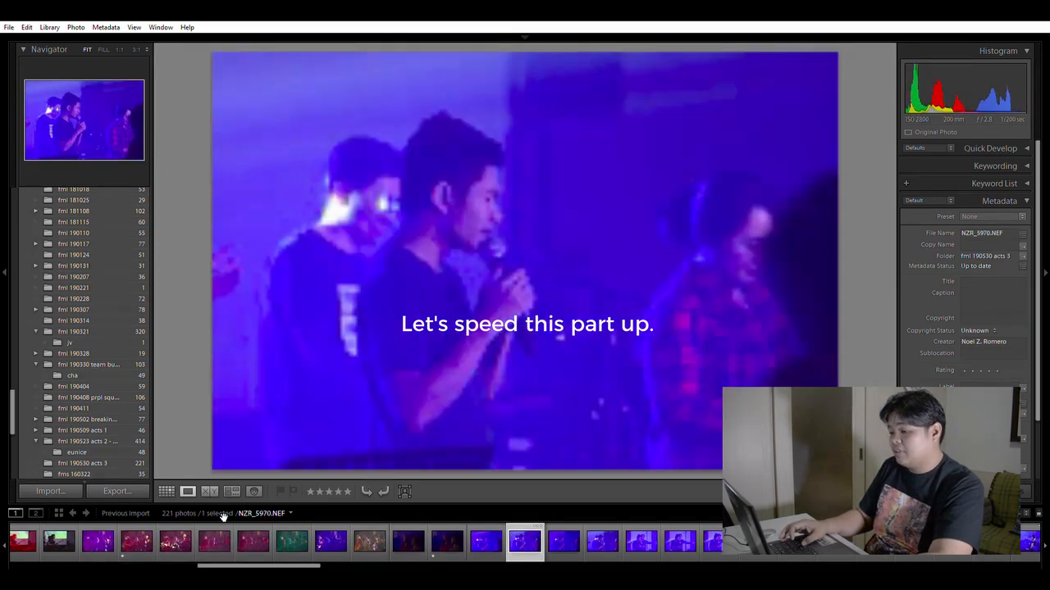
key(Right)
key(Right)
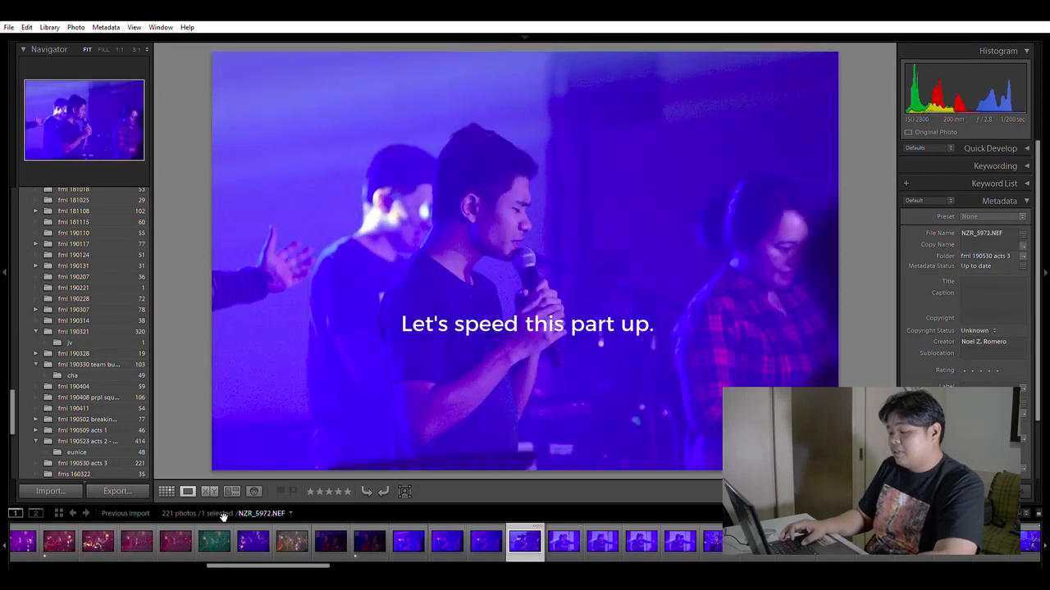
Check the shots from NZR_5973 to NZR_5975 and give the two-singer photo NZR_5975 one star
key(Right)
key(Right)
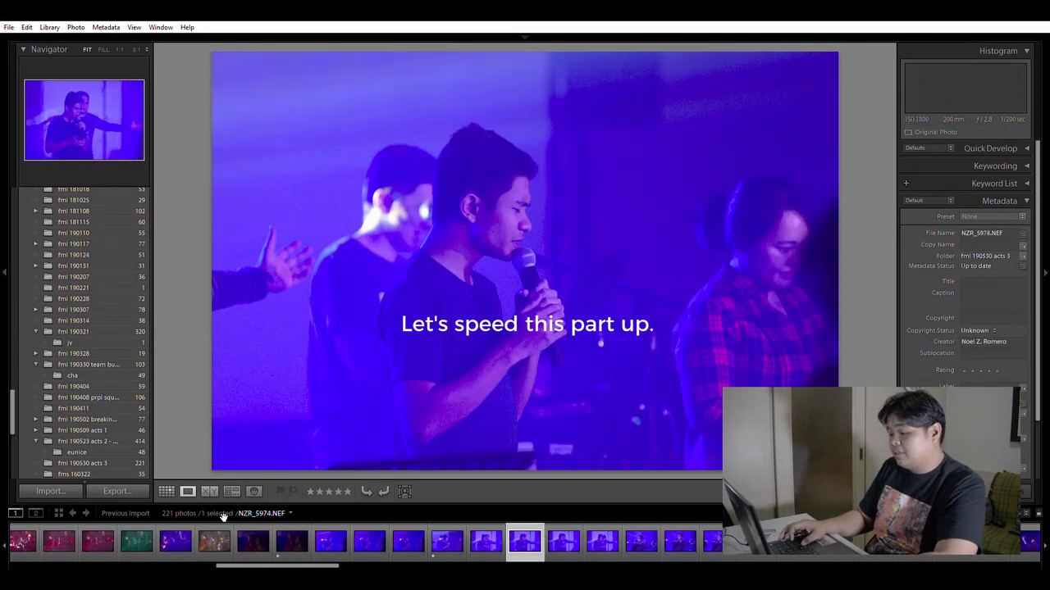
key(Right)
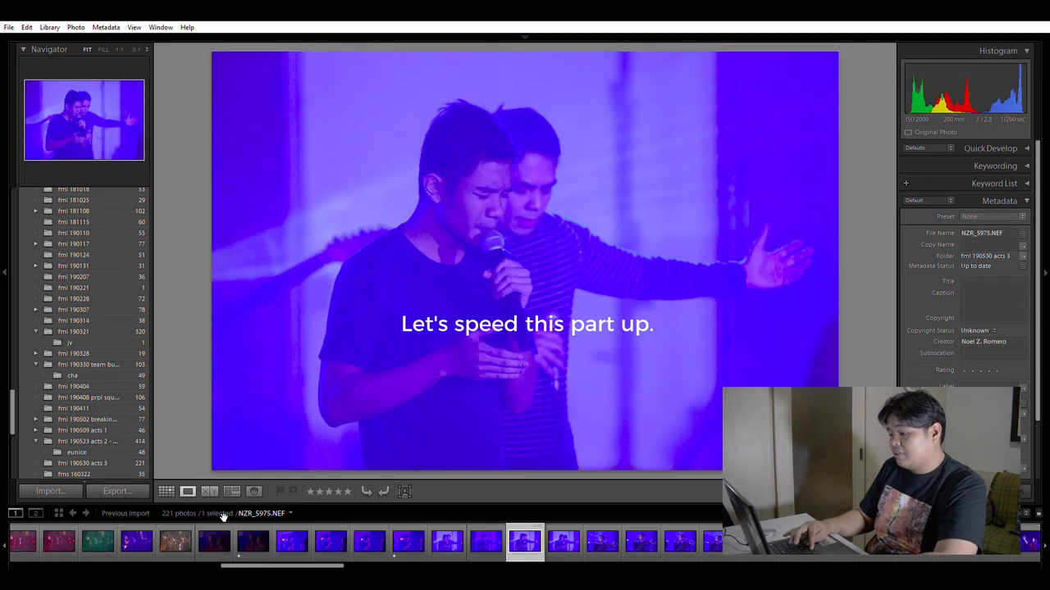
Review the striped-shirt singer photos from NZR_5977 to NZR_5980, comparing NZR_5977 with NZR_5978
key(Right)
key(Right)
key(Right)
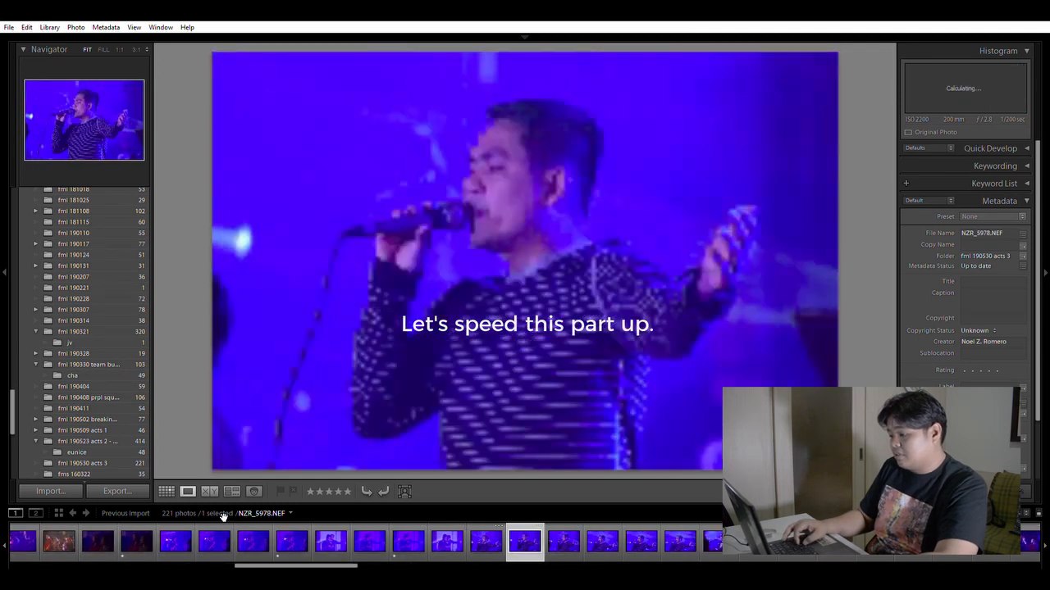
key(Left)
key(Right)
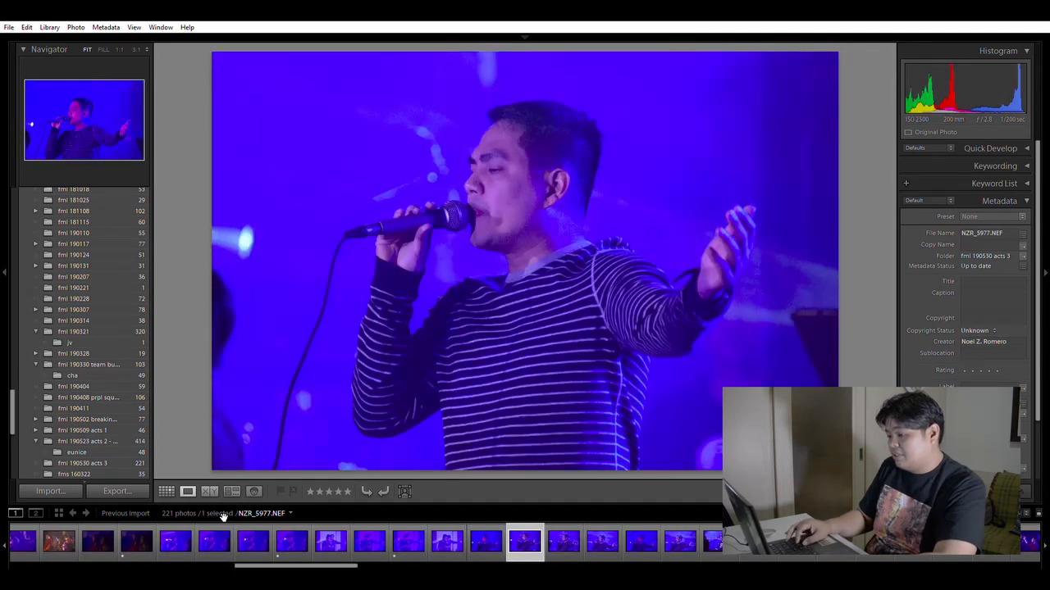
key(Right)
key(Right)
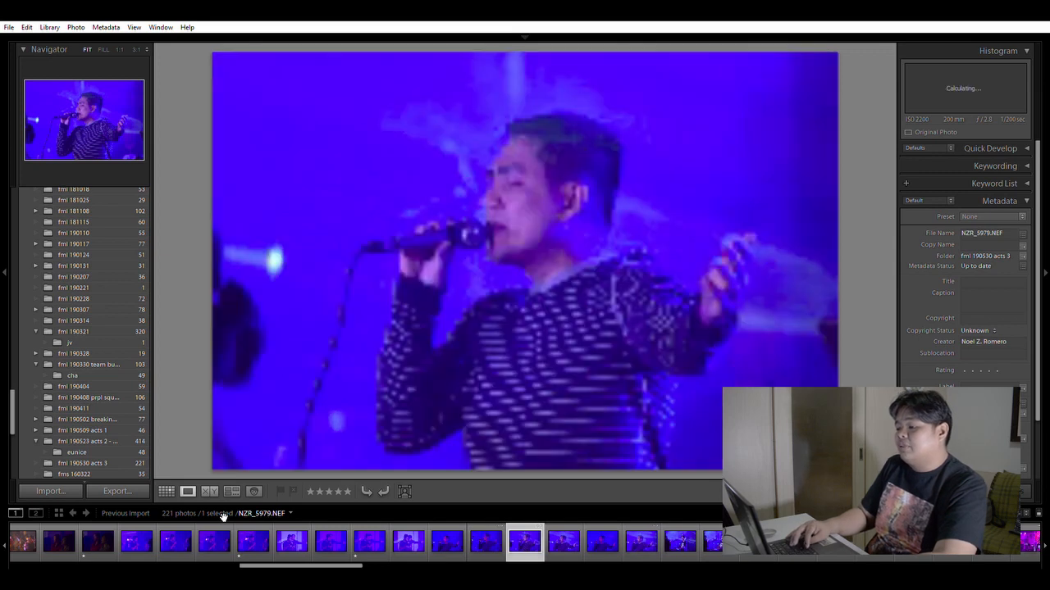
key(Right)
key(Right)
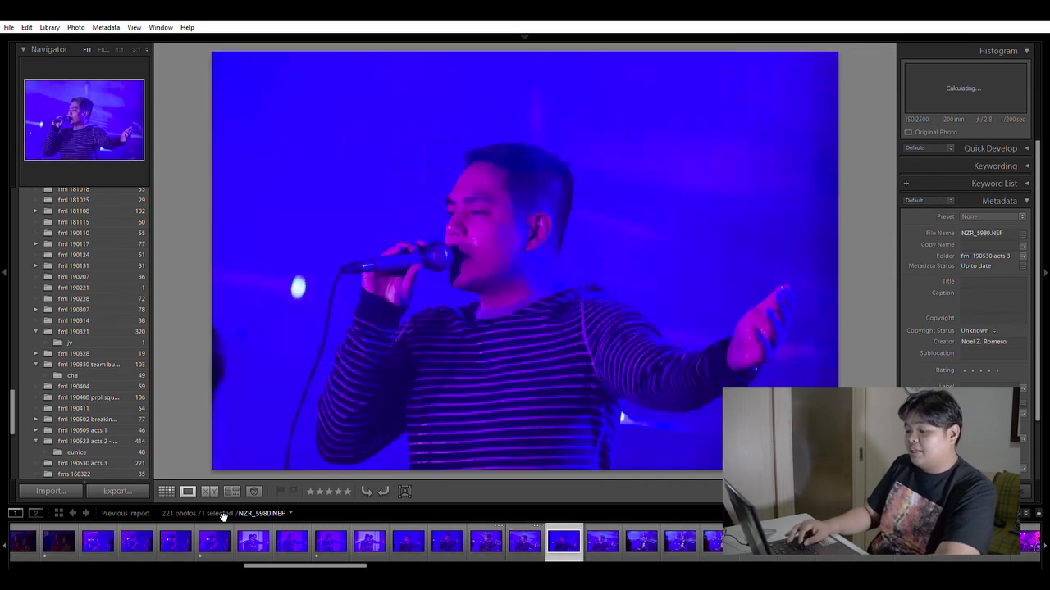
Compare the singer photos NZR_5981 and NZR_5982 with NZR_5978 and NZR_5979, and give NZR_5979 one star
key(Right)
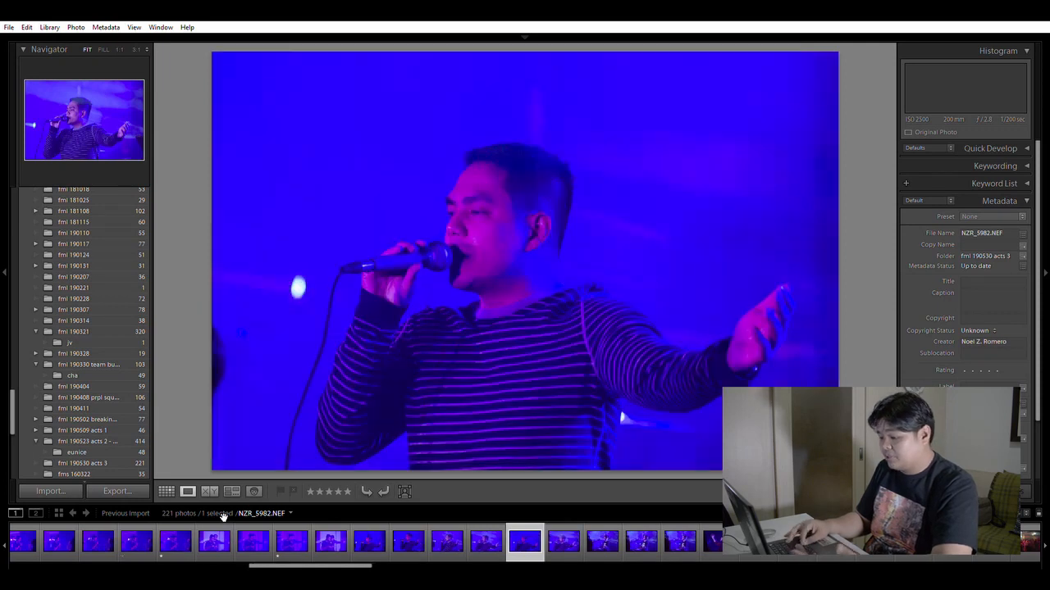
key(Left)
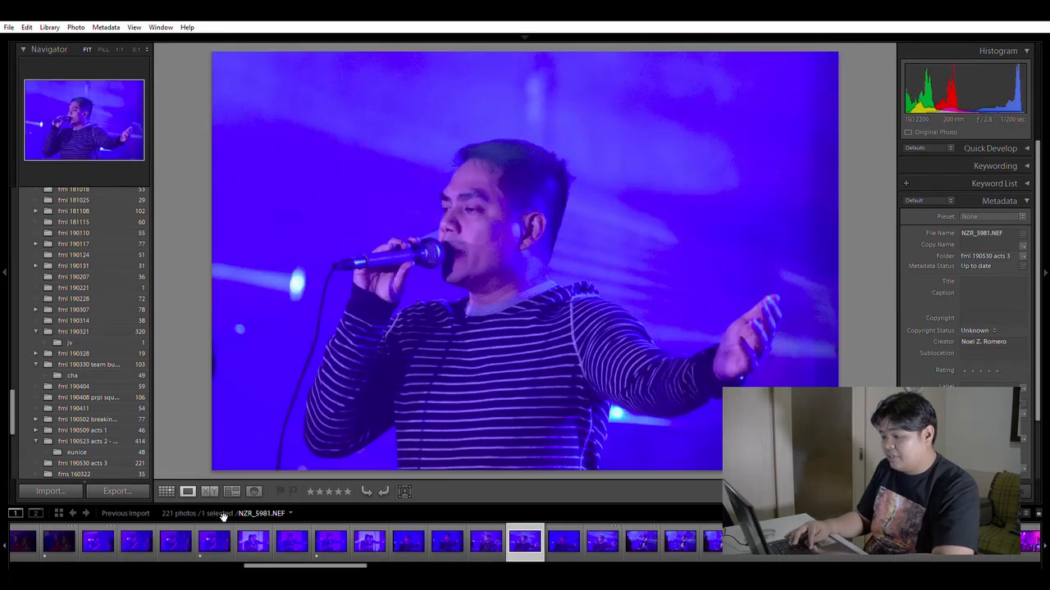
key(Left)
key(Left)
key(Left)
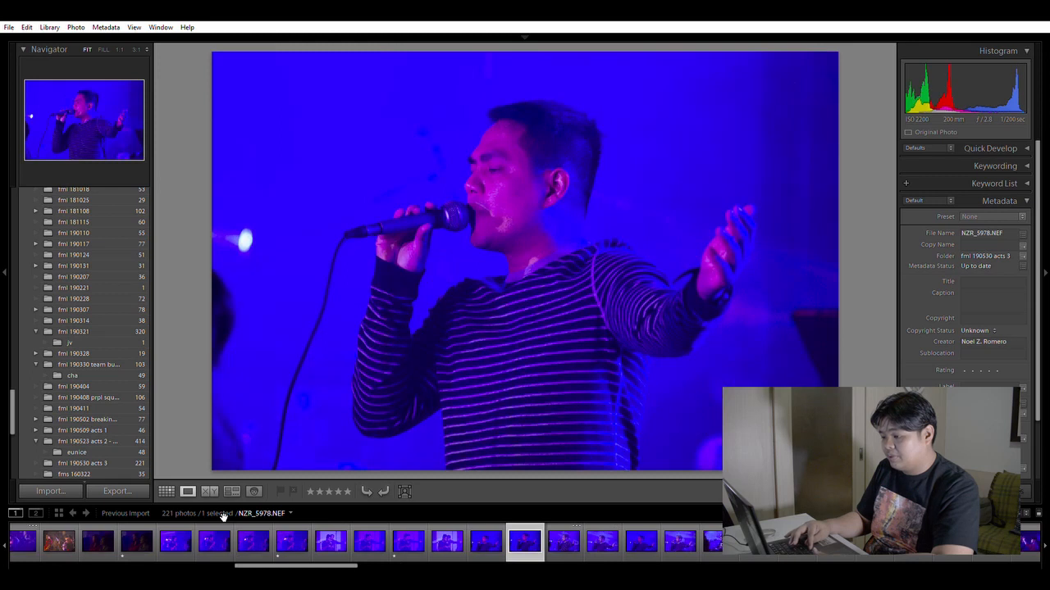
key(Right)
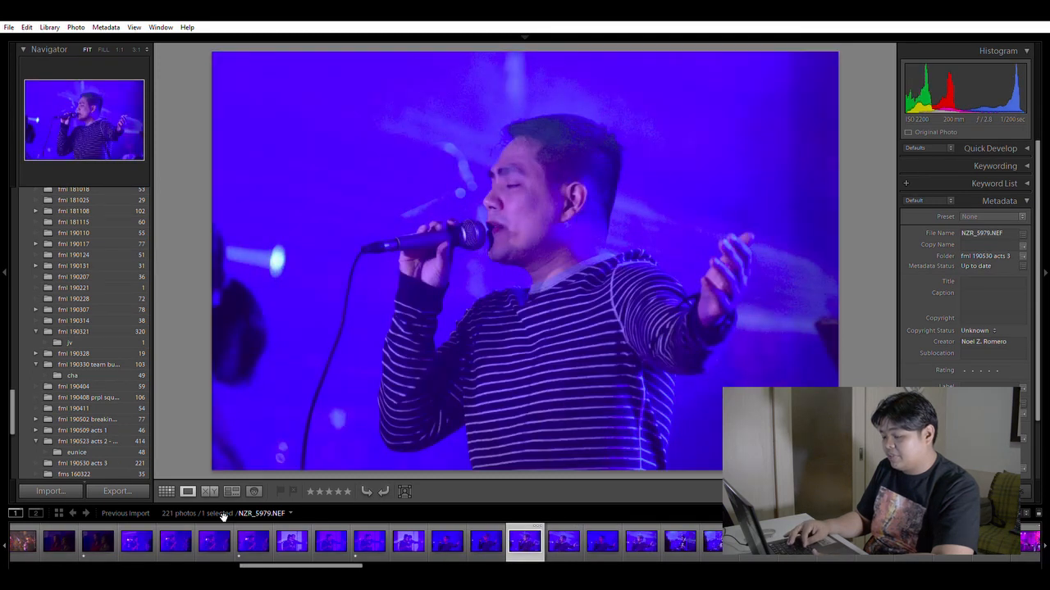
Move on to the keyboardist photos and give NZR_5984 a one-star rating
key(Right)
key(Right)
key(Right)
key(Right)
key(Right)
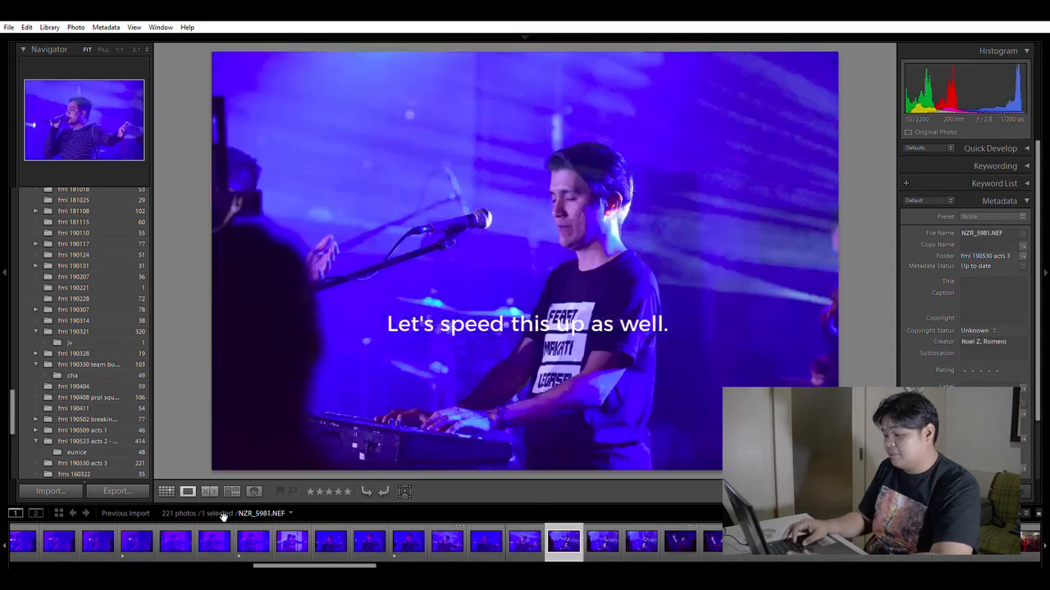
key(Right)
Compare the photos of the woman with the raised hand from NZR_5986 to NZR_5989 and give NZR_5986 one star
key(Right)
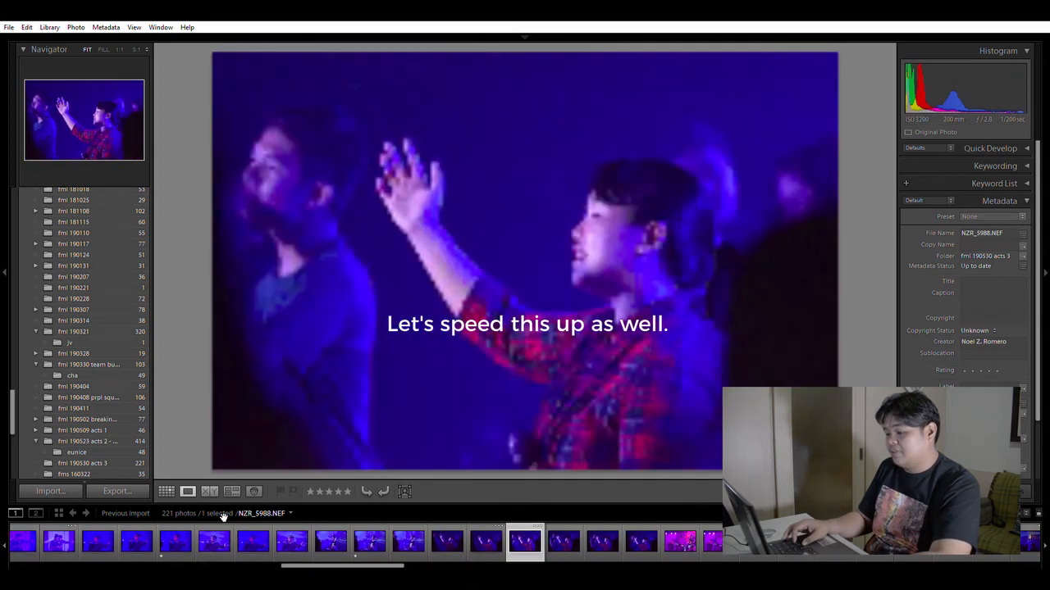
key(Left)
key(Left)
key(Left)
key(Left)
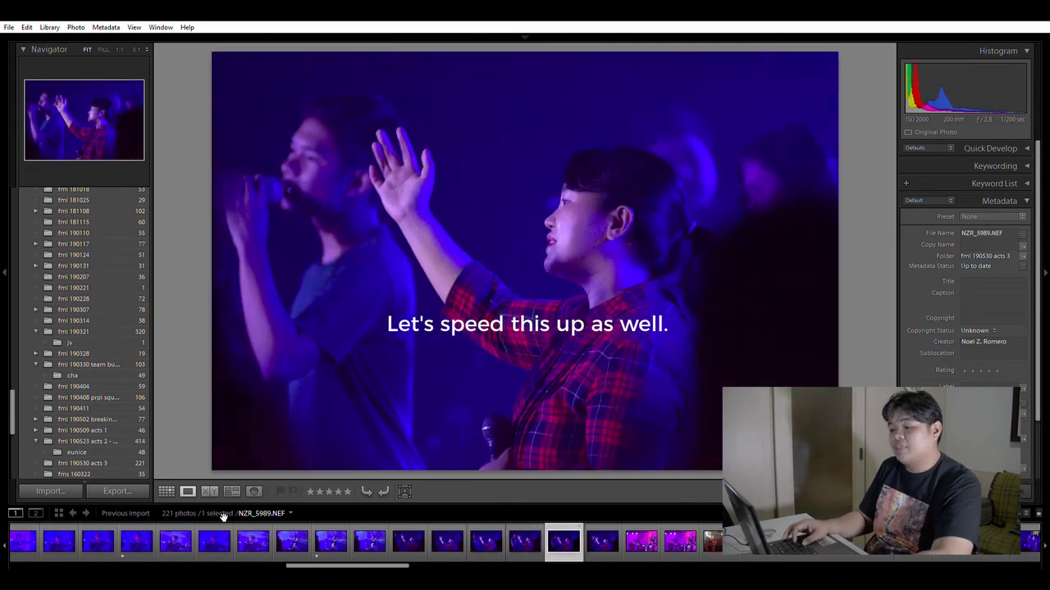
key(Right)
key(Right)
key(Right)
key(Right)
key(Right)
key(Right)
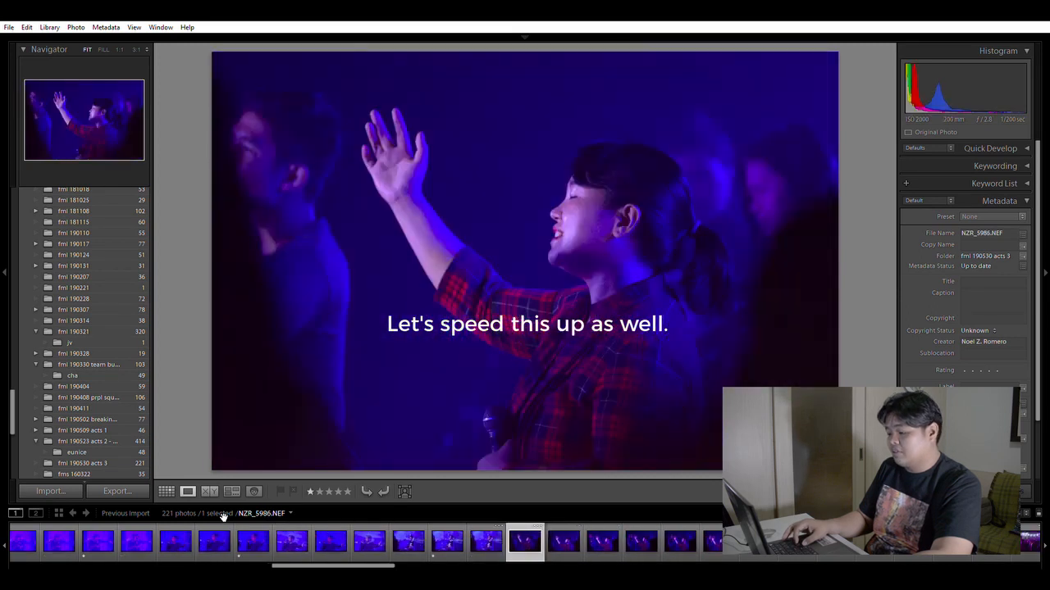
Review the photos up to NZR_6000, giving the purple-lit crowd shot NZR_5996 and the drummer photo NZR_6000 one star each
key(Right)
key(Right)
key(Right)
key(Right)
key(Right)
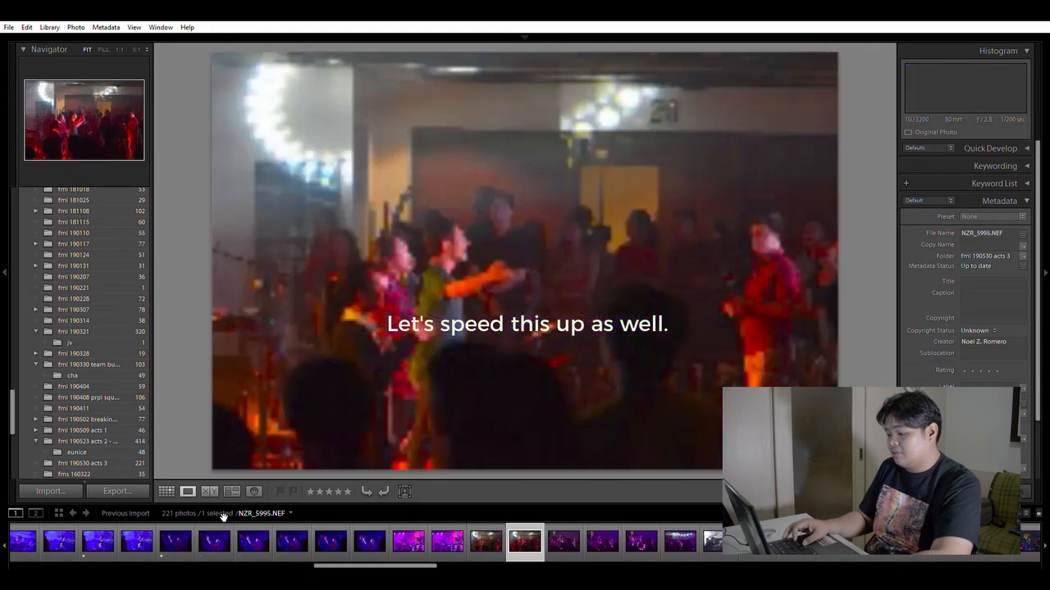
key(Right)
key(Right)
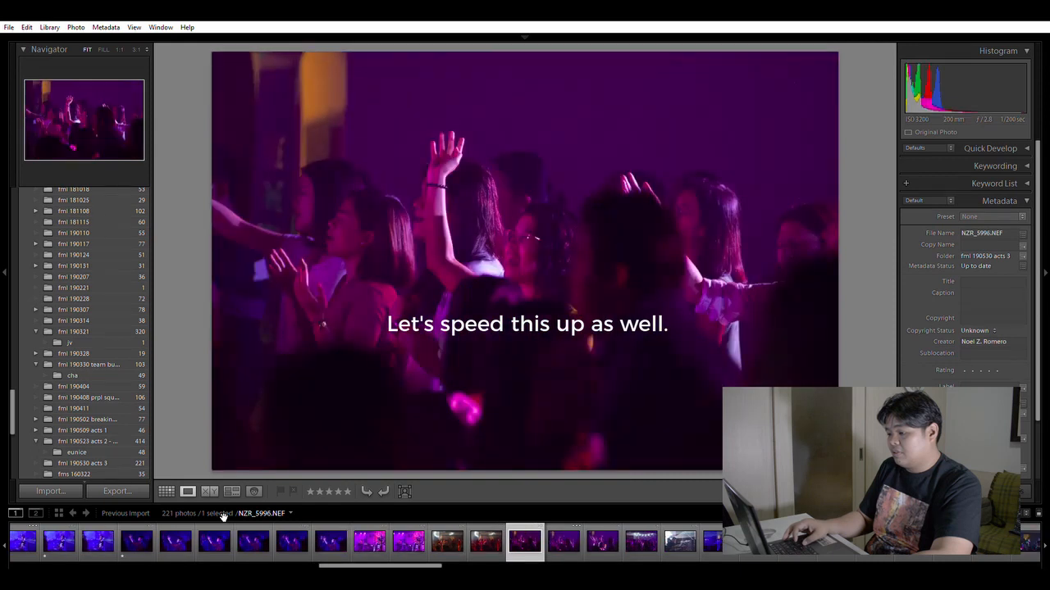
key(Right)
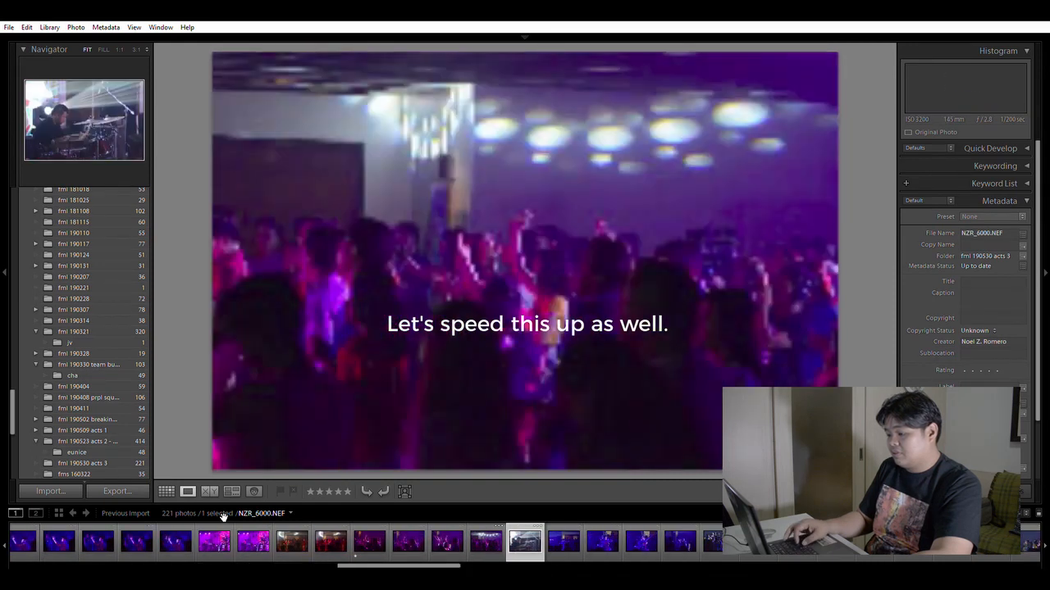
key(1)
Review the blue-lit stage and crowd shots after NZR_6000 and give the audience photo NZR_6006 one star
key(Right)
key(Right)
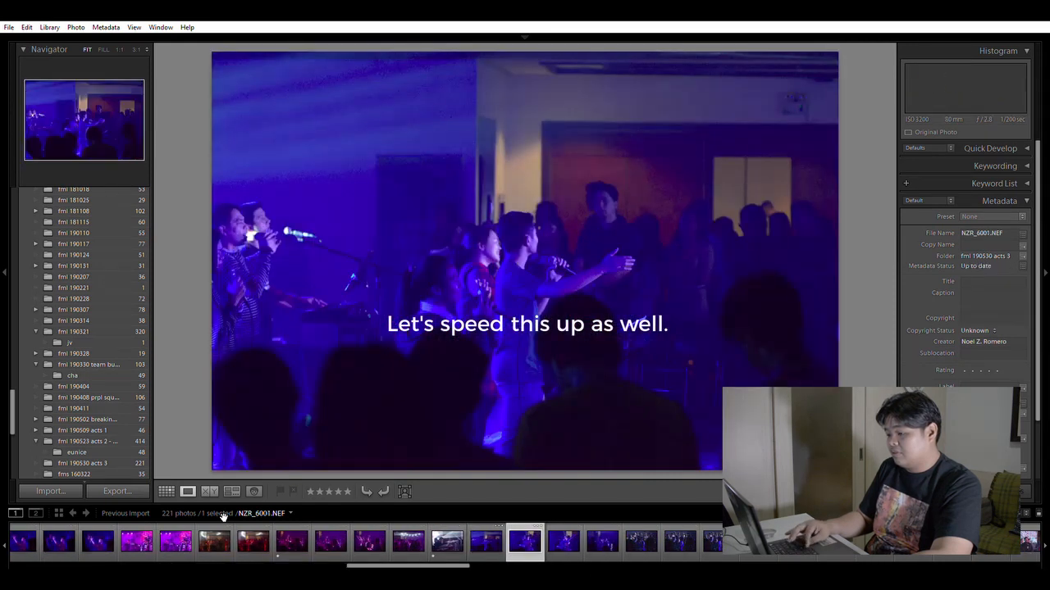
key(Right)
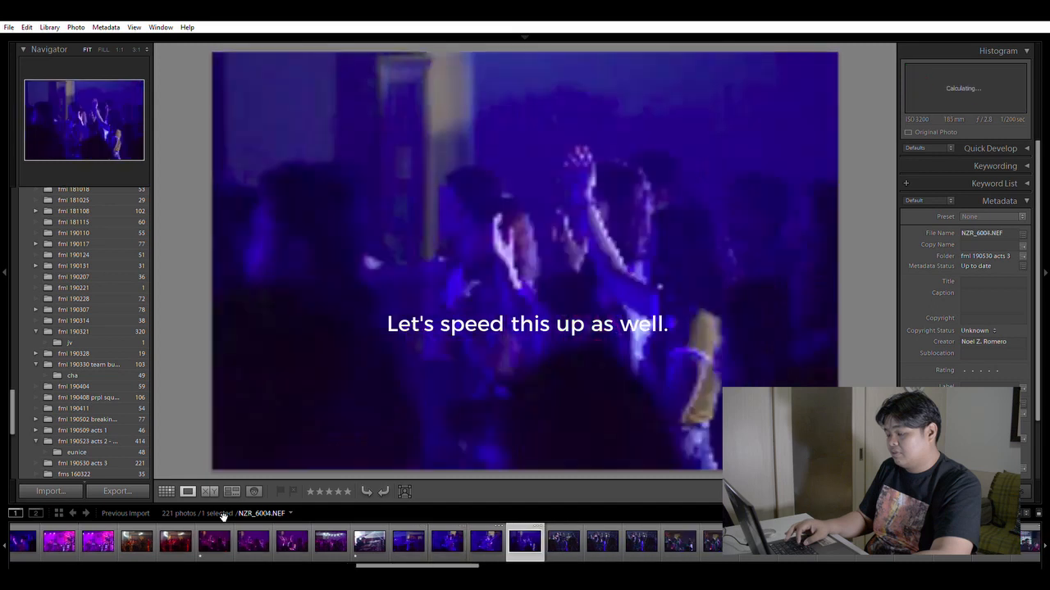
key(Right)
key(Right)
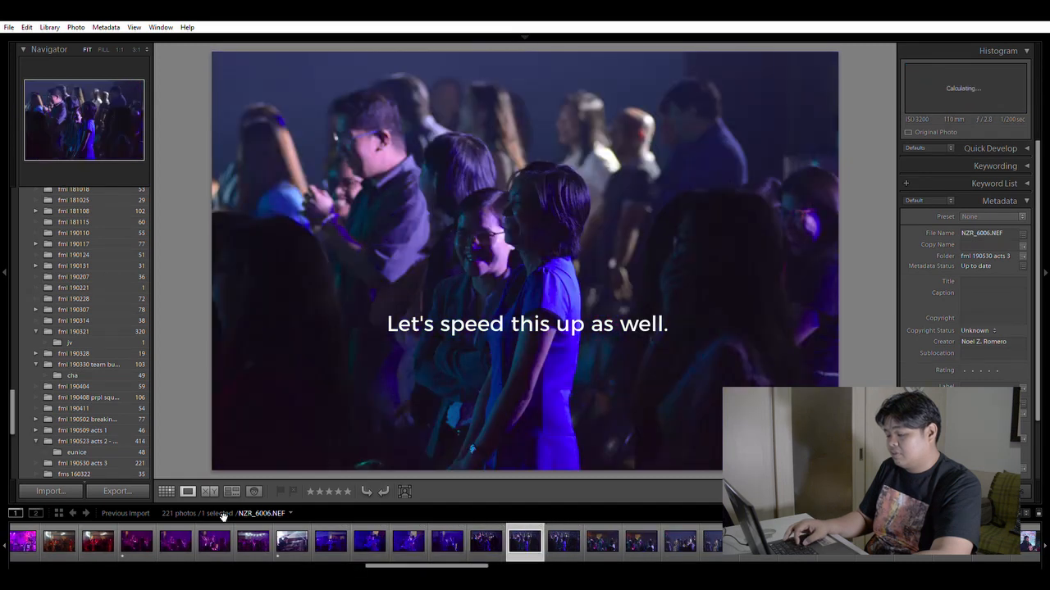
Review the audience shots from NZR_6007 to NZR_6010 and give NZR_6010 a one-star rating
key(Right)
key(Right)
key(Right)
key(Right)
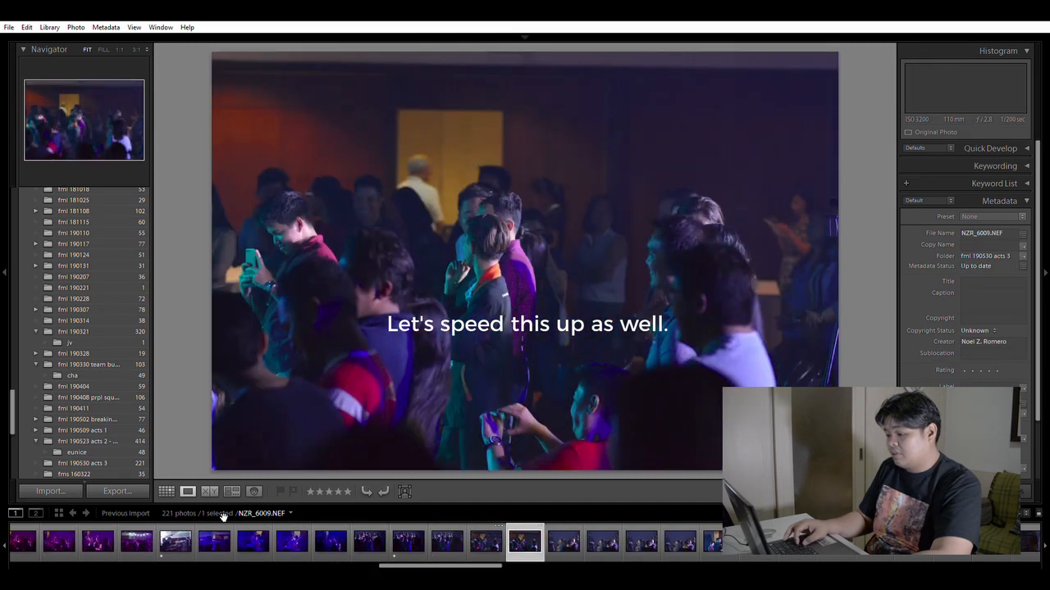
key(Right)
Look through the audience photos NZR_6012 to NZR_6014 and on to the first shot of the bearded speaker
key(Right)
key(Right)
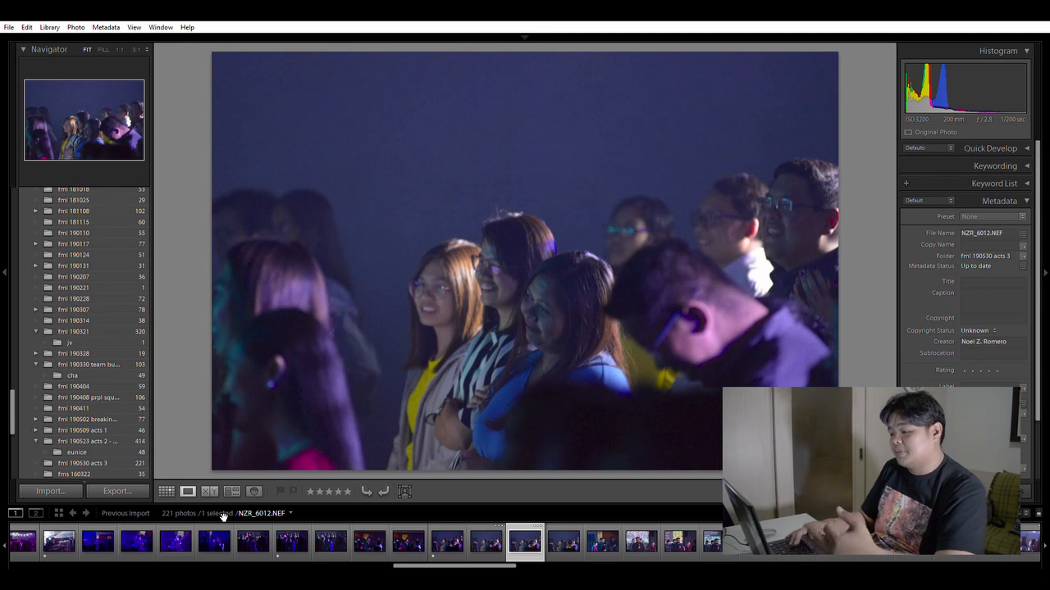
key(Right)
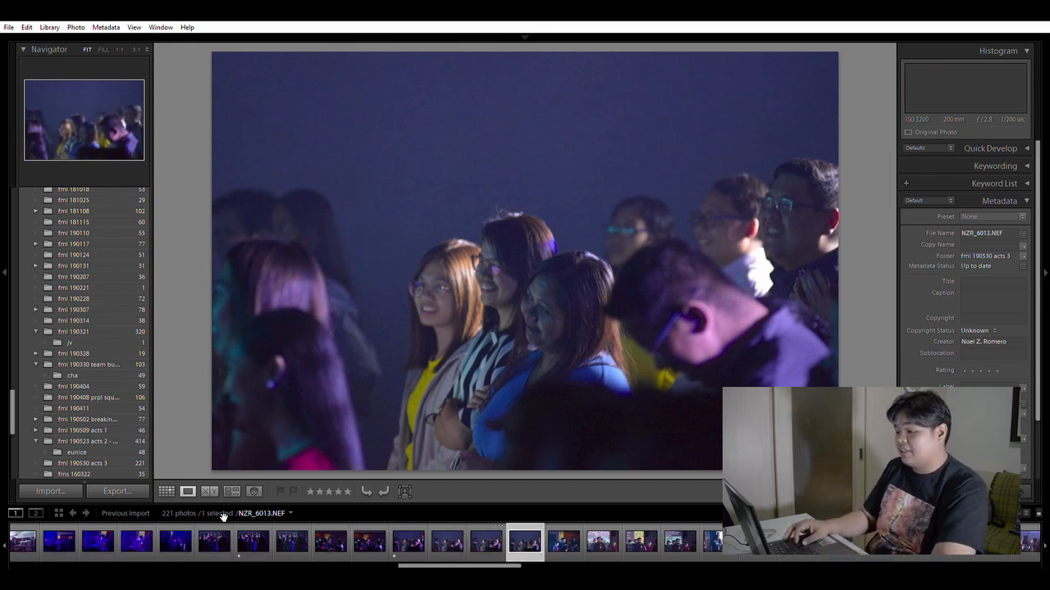
key(Right)
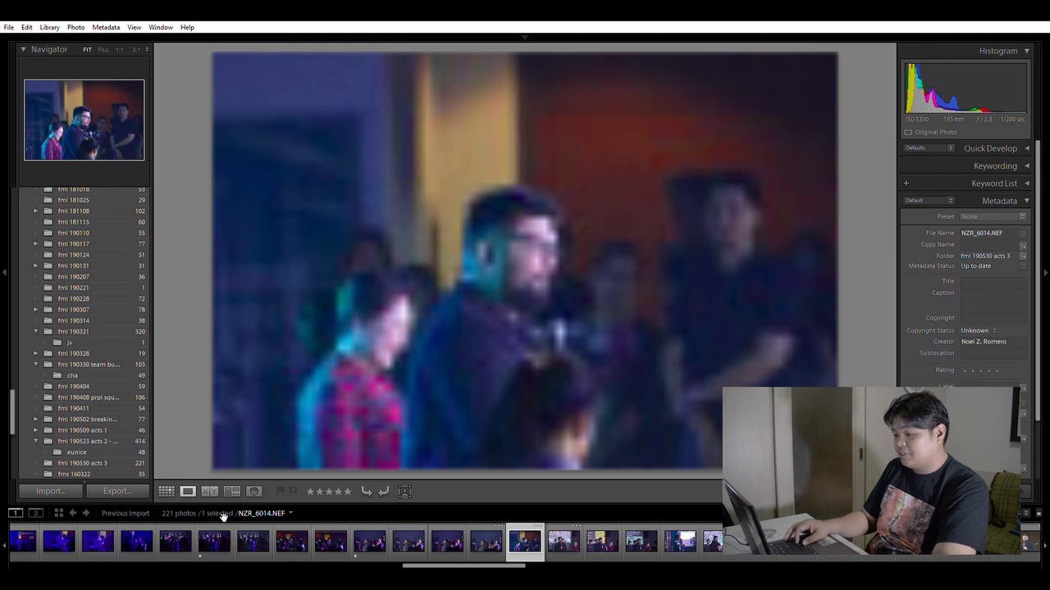
key(Right)
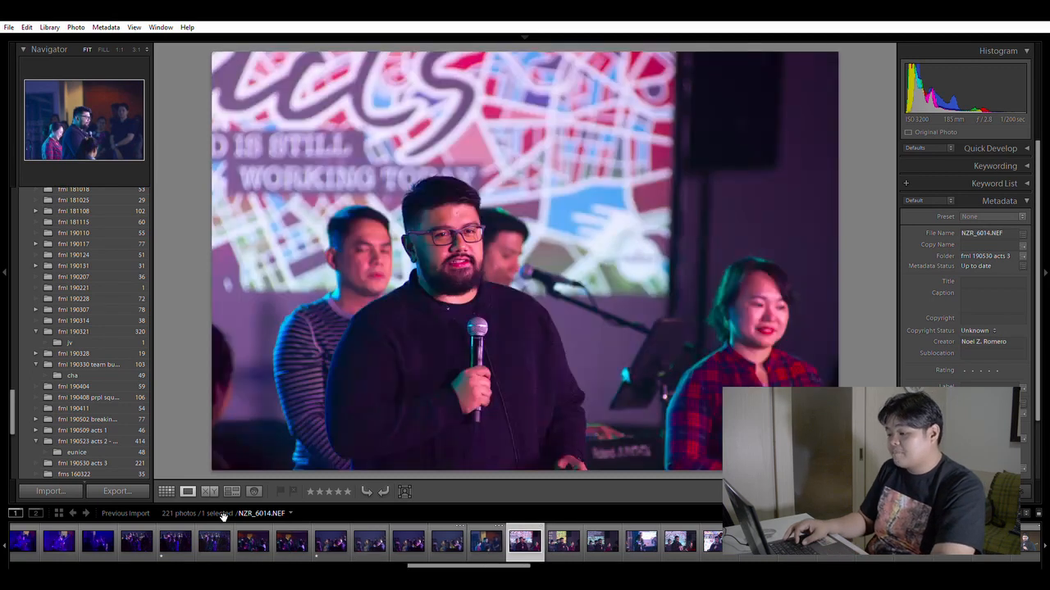
Compare the side-profile speaker photo NZR_6014 with the front-facing speaker shots that follow it
key(Left)
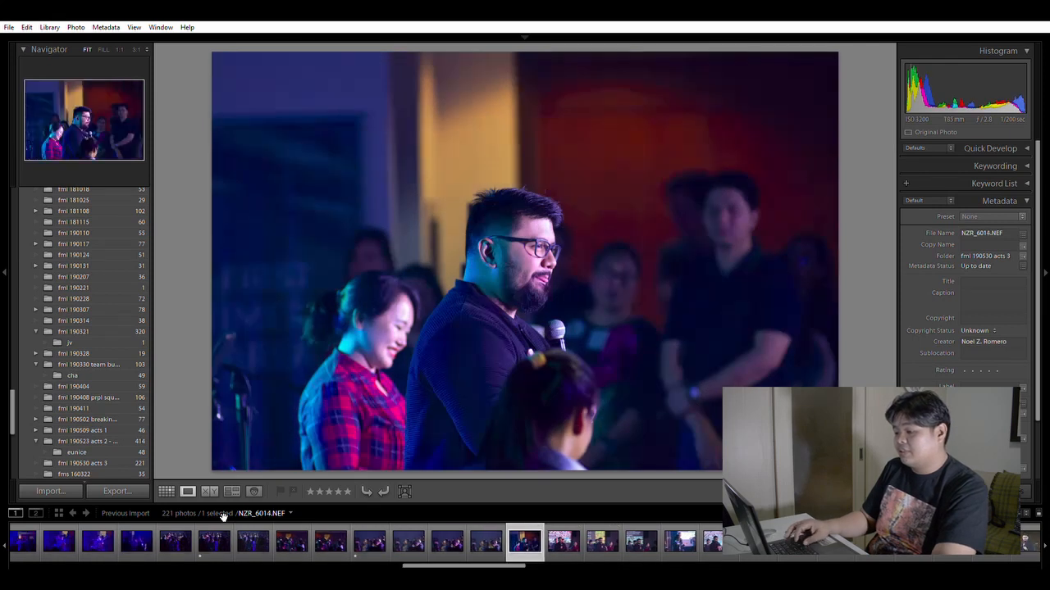
key(Right)
key(Right)
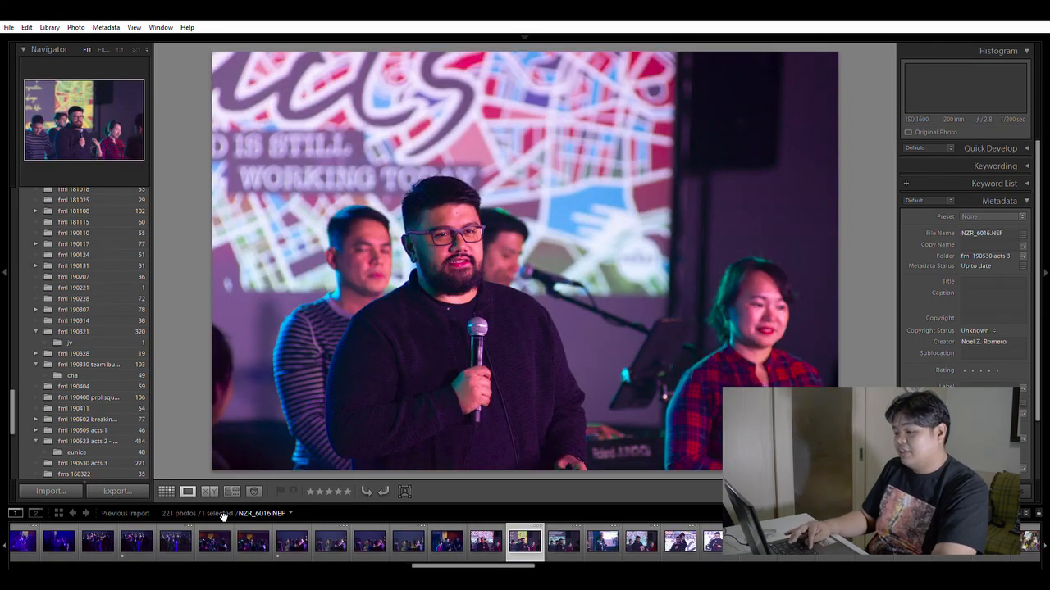
key(Left)
key(Left)
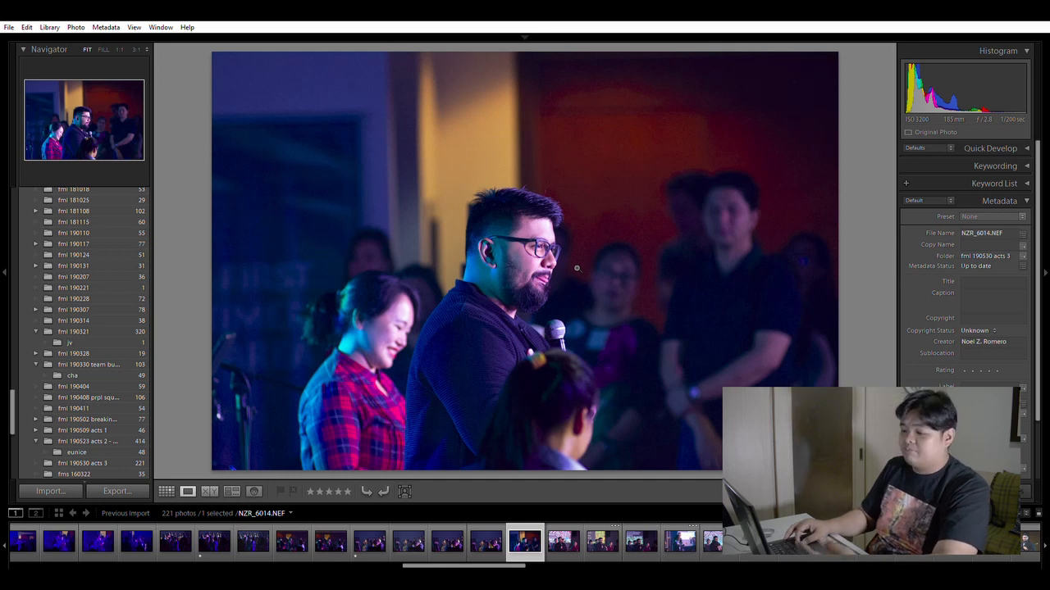
key(Right)
key(Right)
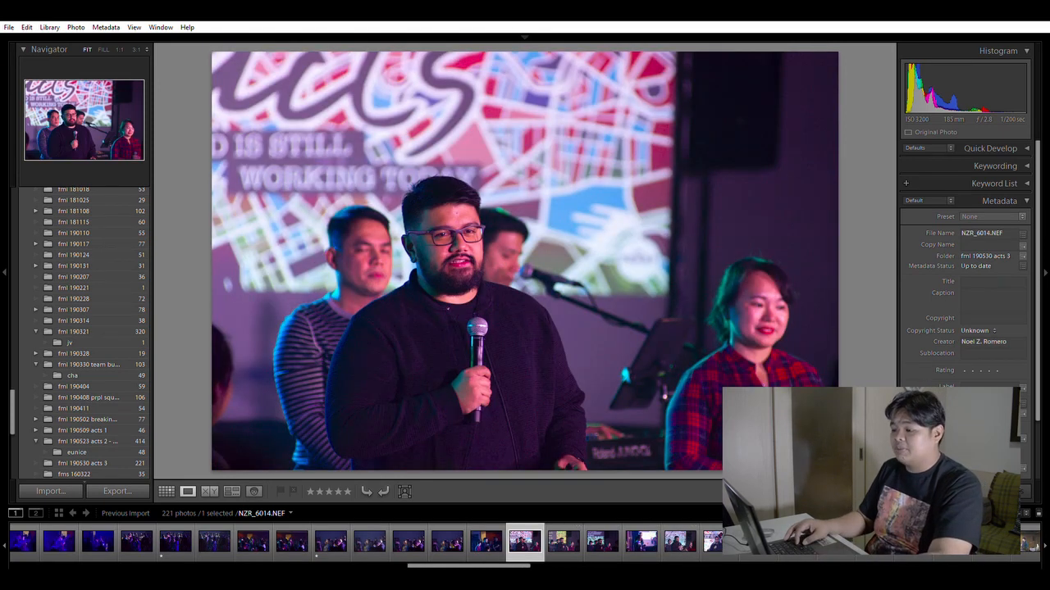
Review the bearded speaker's photos through NZR_6018 and give the first front-facing shot before the map backdrop one star
key(Right)
key(Right)
key(Right)
key(Right)
key(Right)
key(Right)
key(Right)
key(Right)
key(Right)
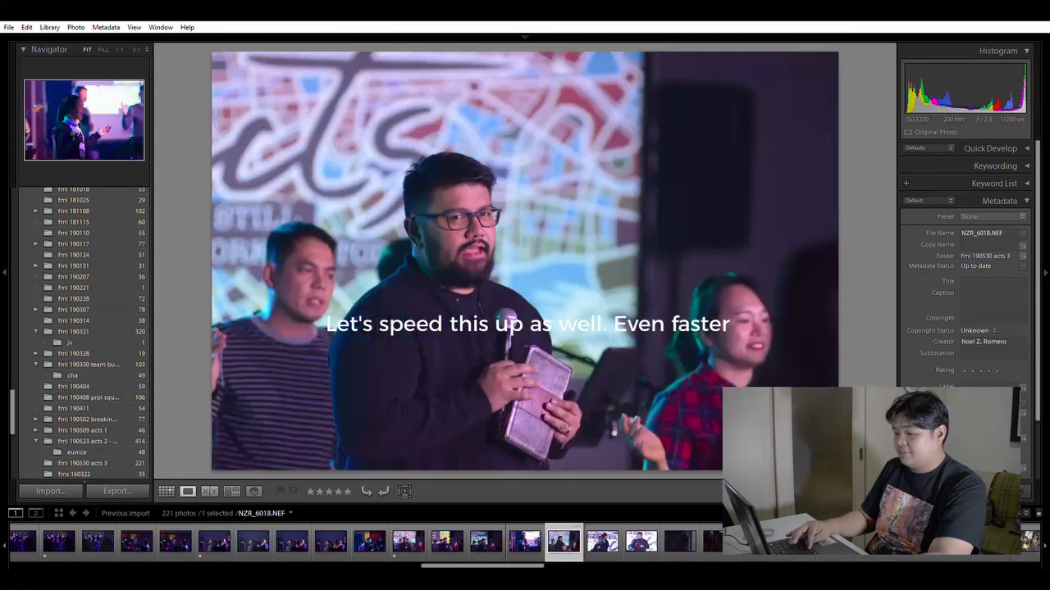
Review the photos from NZR_6018 to NZR_6025 and give two more stage shots one star each
key(Right)
key(Right)
key(Right)
key(Right)
key(Right)
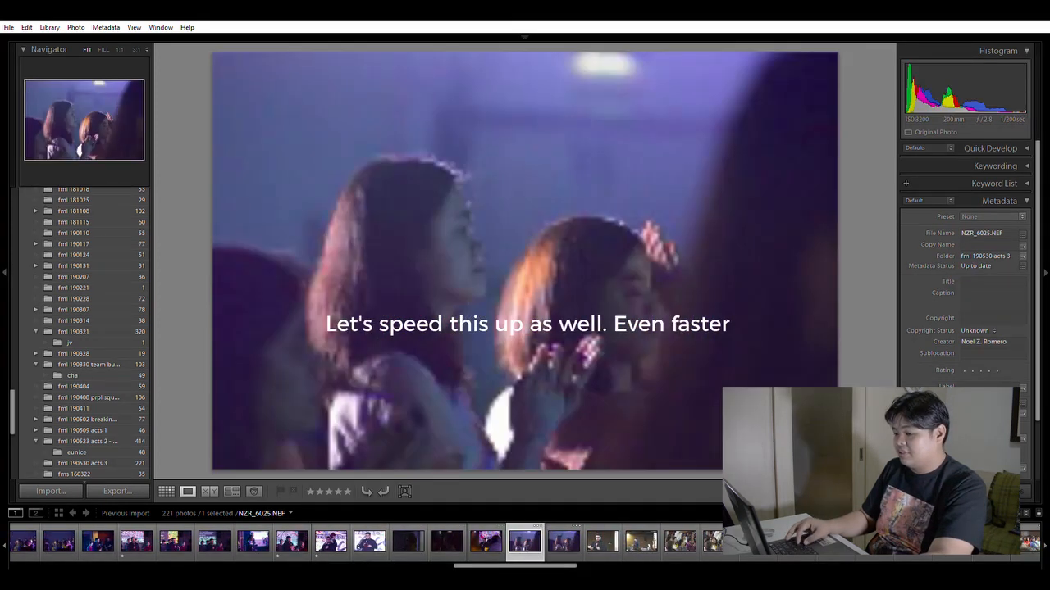
Review the audience photos from NZR_6025 to NZR_6038, giving NZR_6025 and one seated-crowd shot one star each
key(Right)
key(Right)
key(Right)
key(Right)
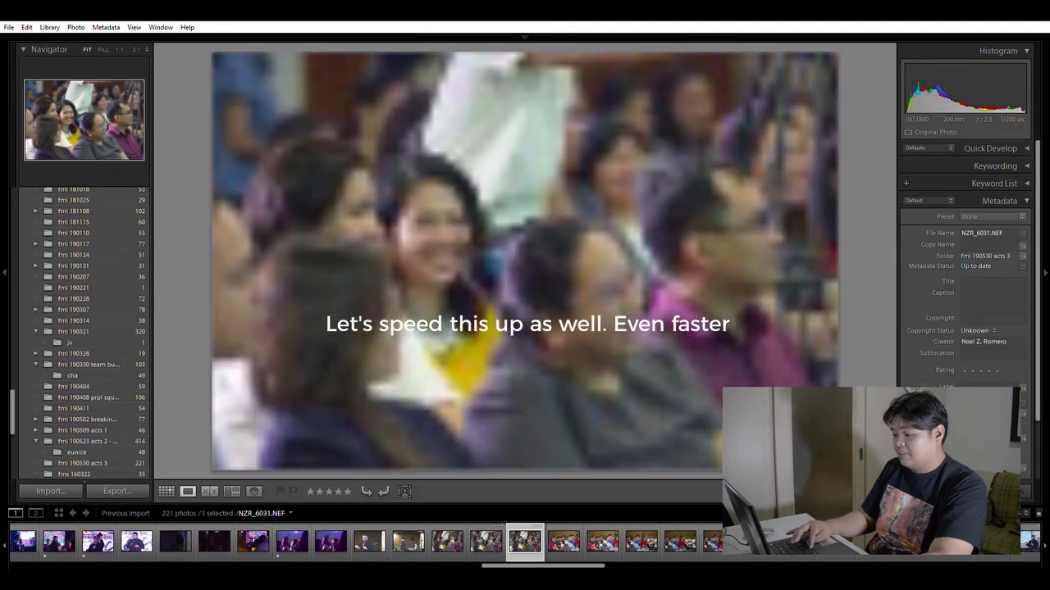
key(Right)
key(Right)
key(Right)
key(Right)
key(Right)
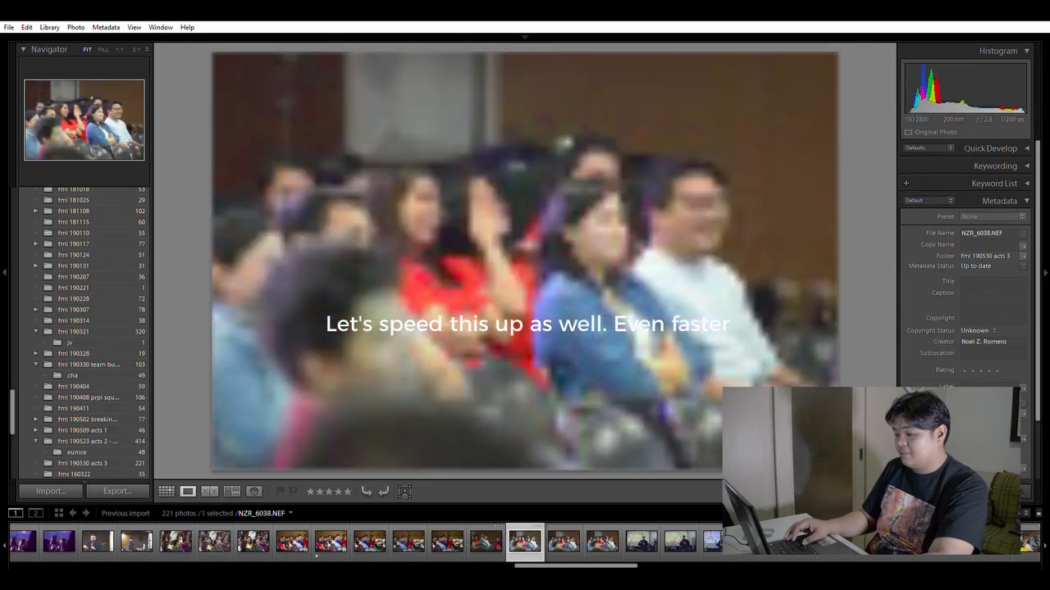
Review the photos from NZR_6038 to NZR_6065, giving the pointing-speaker photo NZR_6048 and other chosen shots one star each
key(Right)
key(Right)
key(Right)
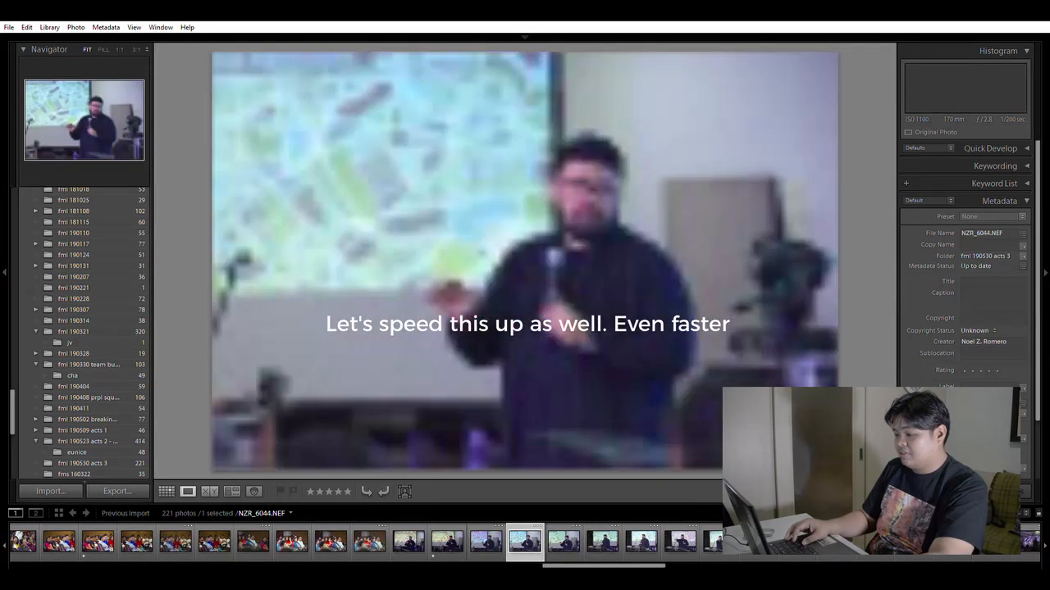
key(Left)
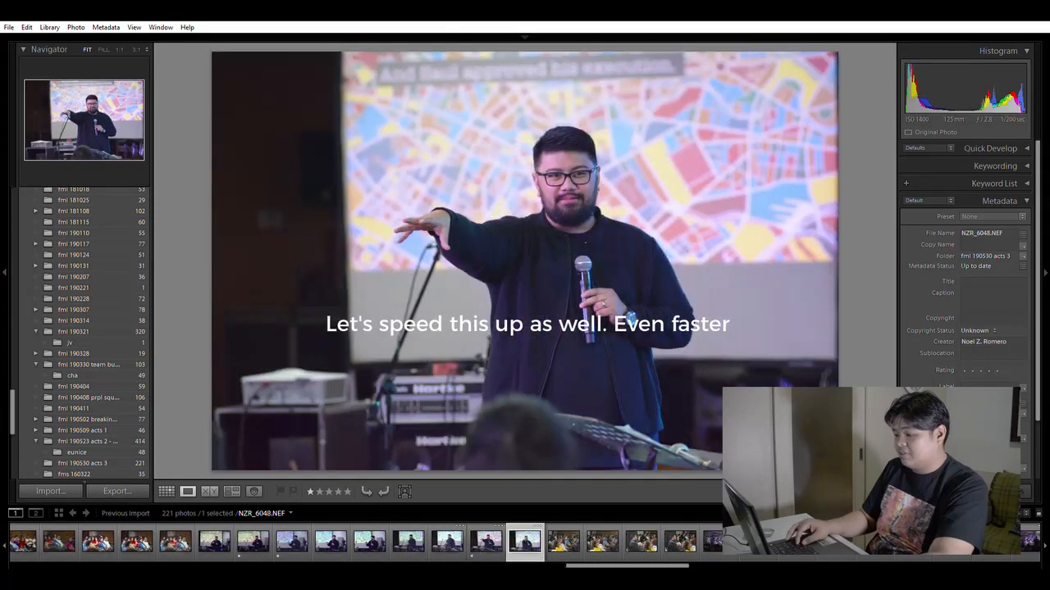
key(Right)
key(Right)
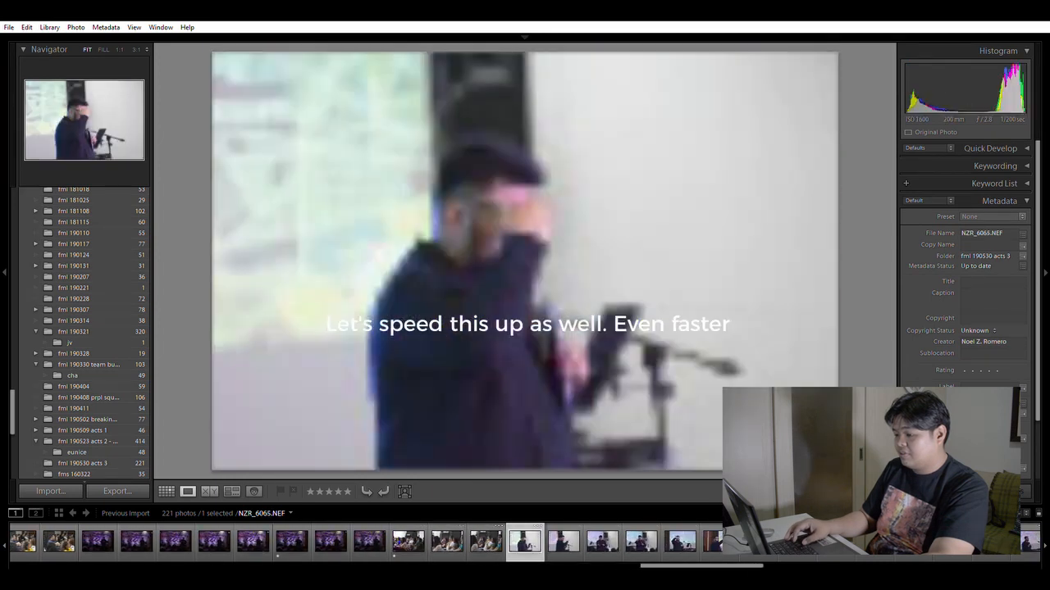
Review the speaker photos from NZR_6065 to NZR_6080 and give the chosen shots a one-star rating
key(Right)
key(Right)
key(Right)
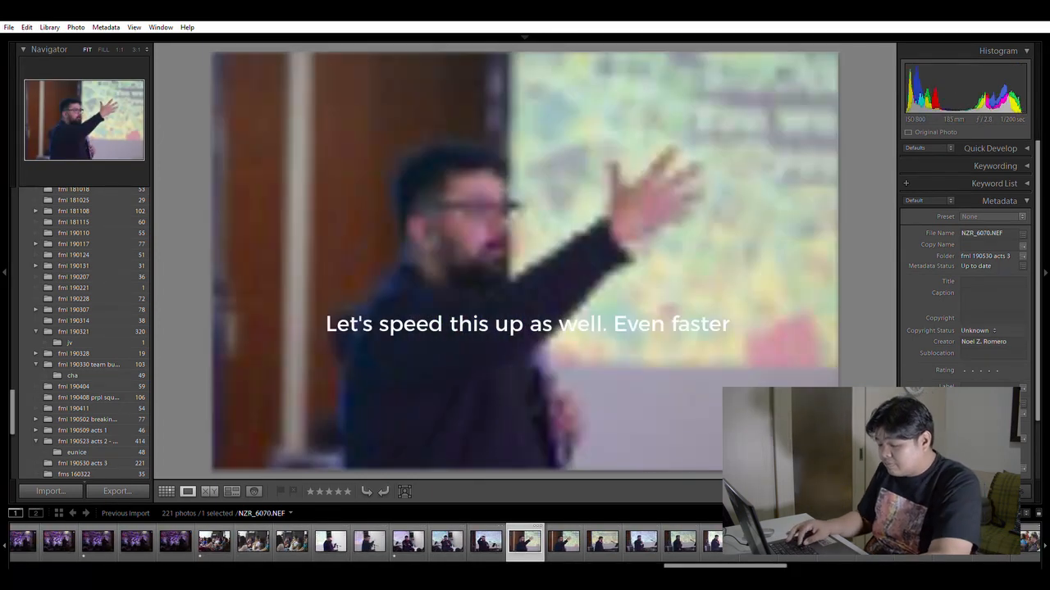
key(Right)
key(Right)
key(Right)
key(Right)
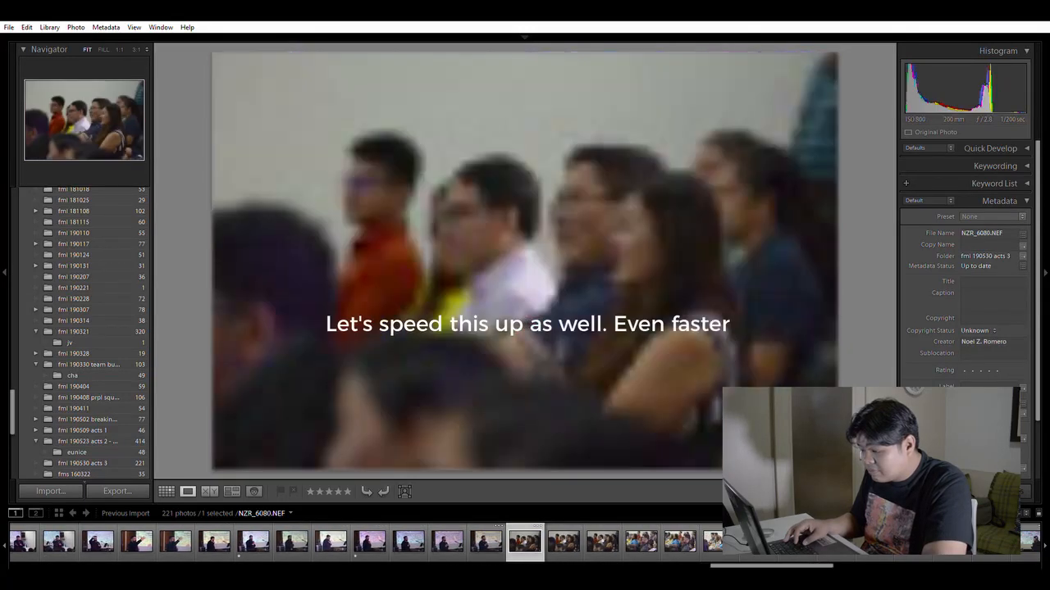
Review the photos from NZR_6080 to NZR_6096, giving two audience shots and the wide speaker photo NZR_6091 one star each
key(Right)
key(Right)
key(Right)
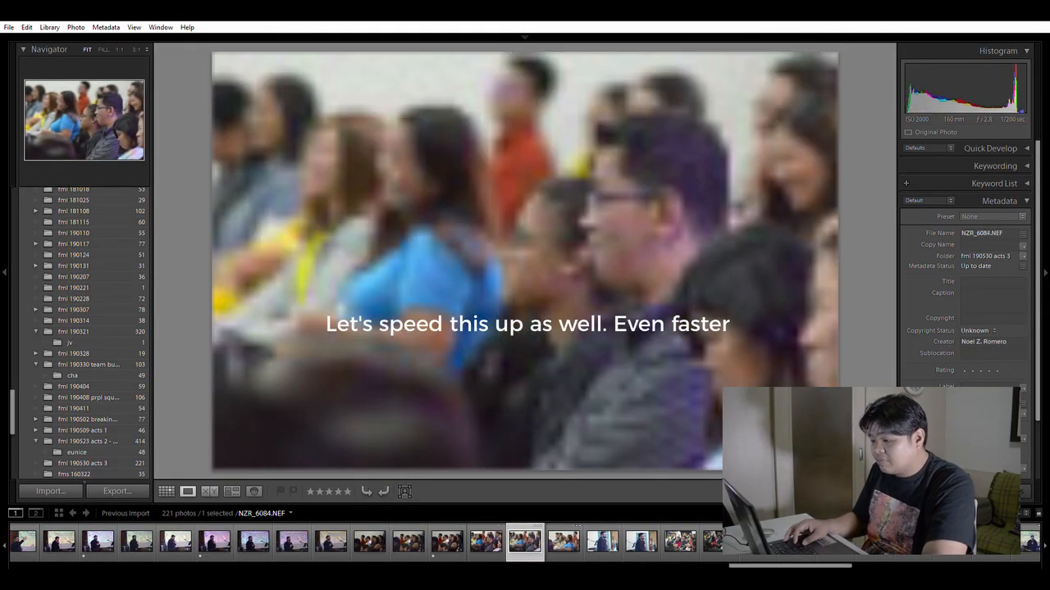
key(Right)
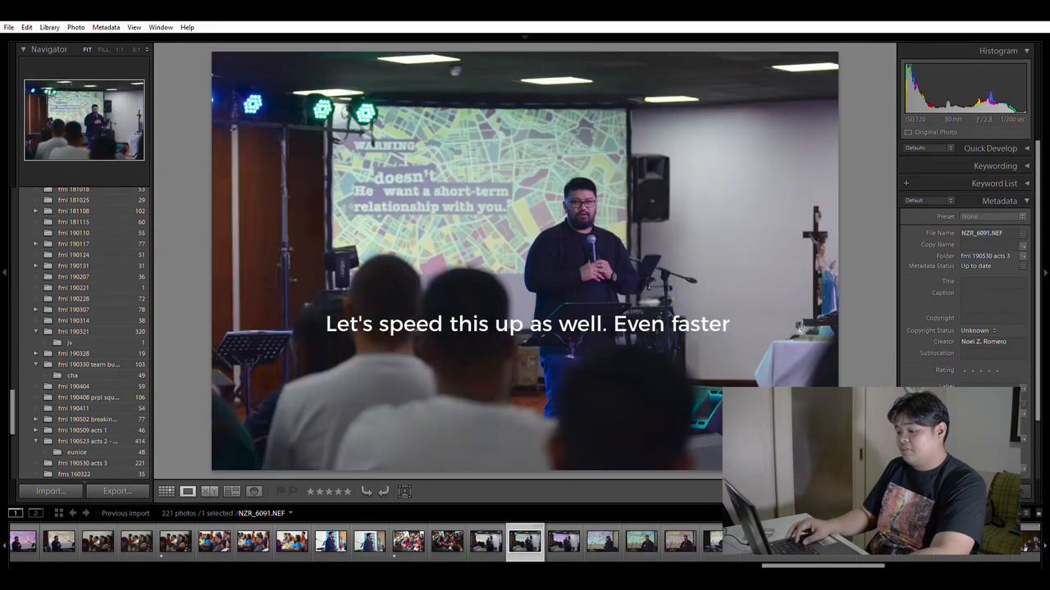
key(Right)
key(Right)
key(Right)
key(Right)
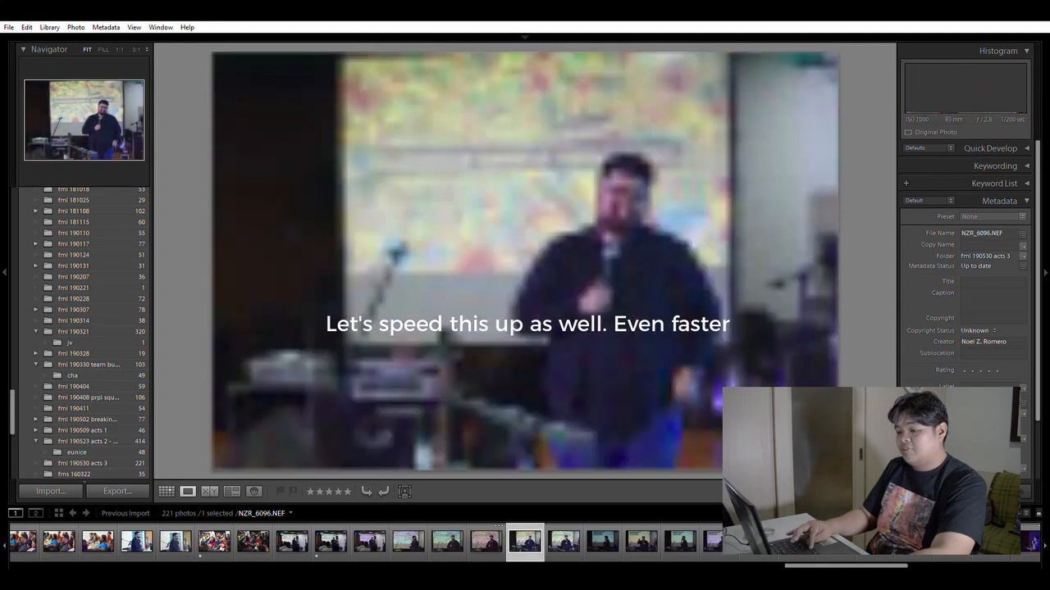
Give the speaker photo NZR_6096 one star and review the following speaker shots up to NZR_6105
key(Right)
key(Right)
key(Right)
key(Right)
key(Right)
key(Right)
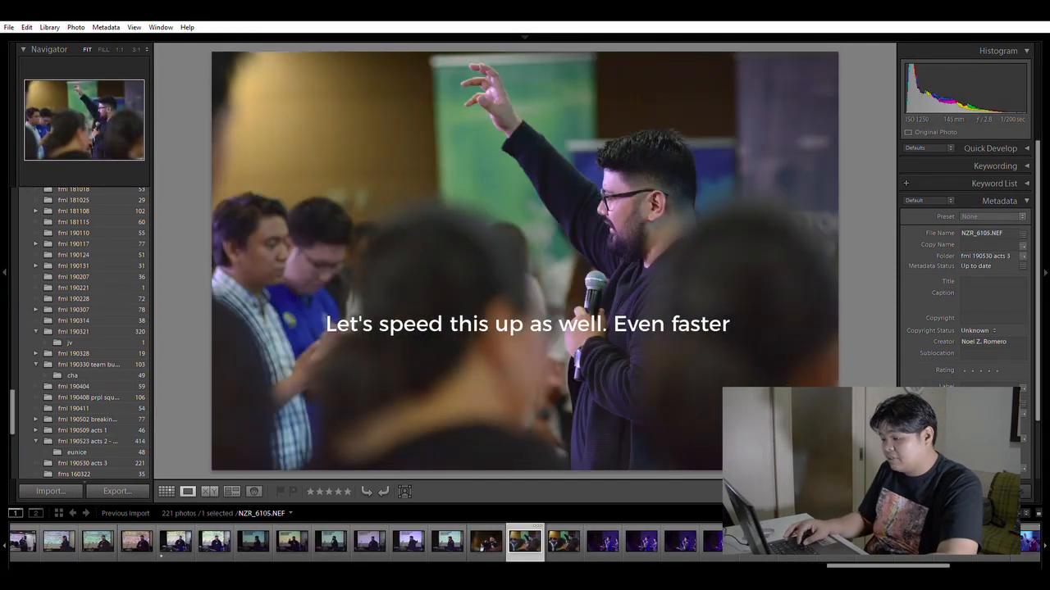
Give the raised-arm speaker photo NZR_6105 and one blue-lit shot one star each while reviewing up to NZR_6112
key(Right)
key(Right)
key(Right)
key(Right)
key(Right)
key(Right)
key(Right)
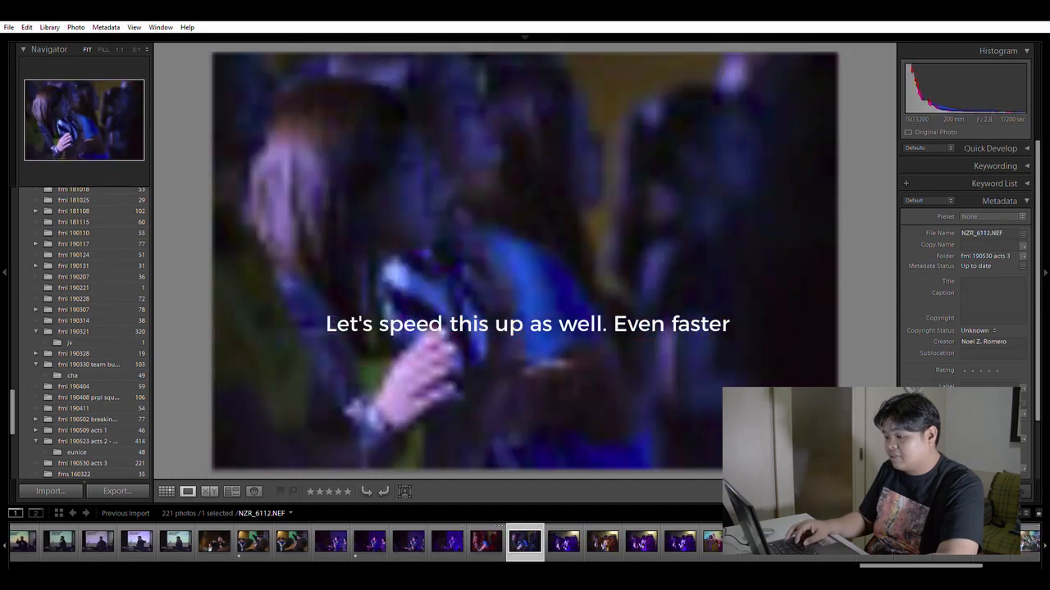
Review the worship shots from NZR_6112 to NZR_6118, giving the red-lit shot and a purple-lit audience shot one star each
key(Right)
key(Right)
key(Right)
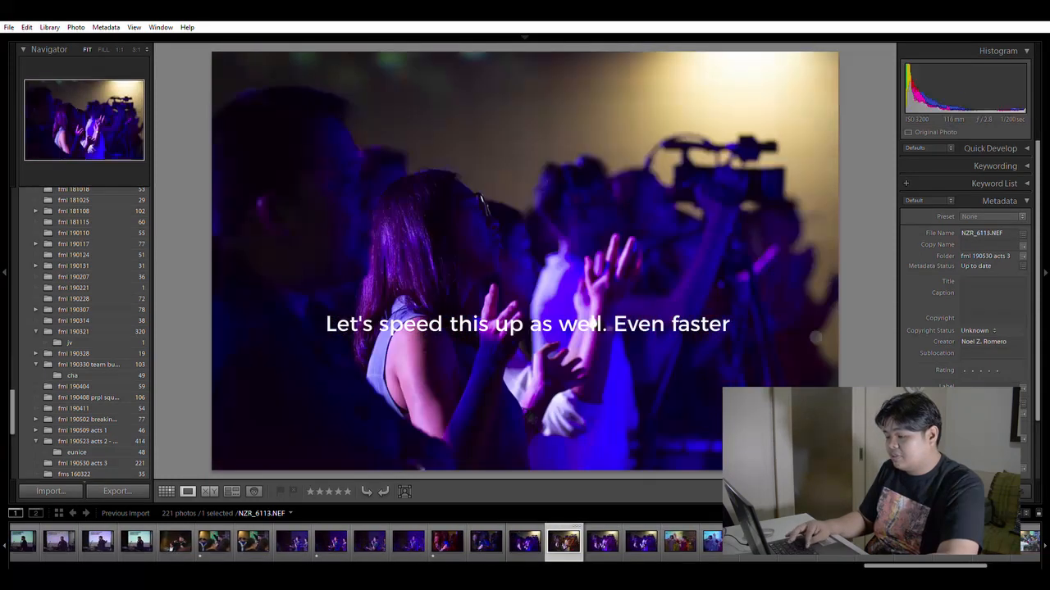
key(Right)
key(Right)
key(Right)
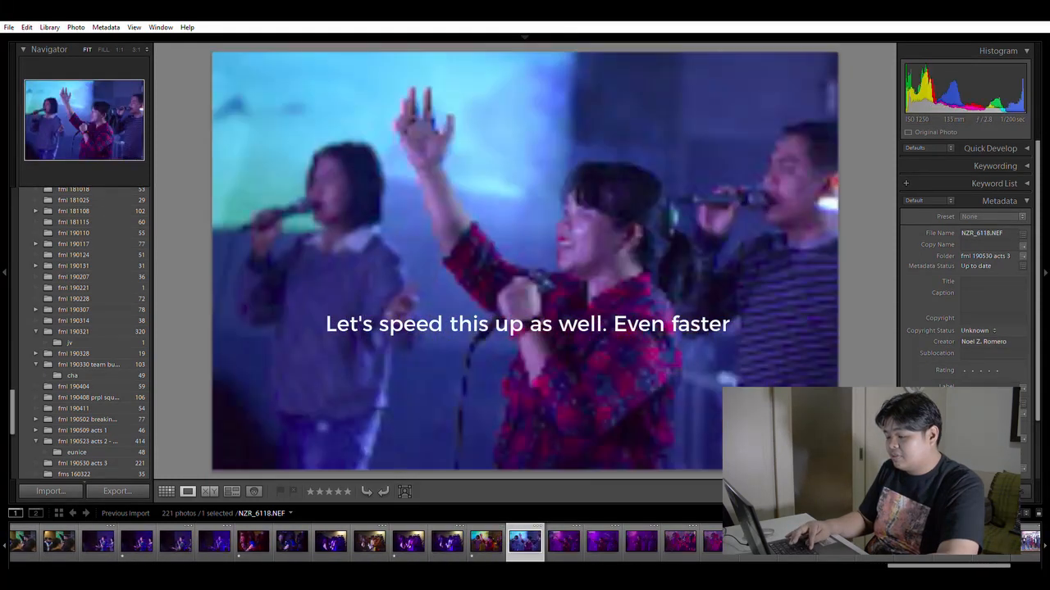
Give the plaid-shirt singer photo NZR_6117 one star and review the purple-lit and audience shots up to NZR_6126
key(Right)
key(Right)
key(Right)
key(Right)
key(Right)
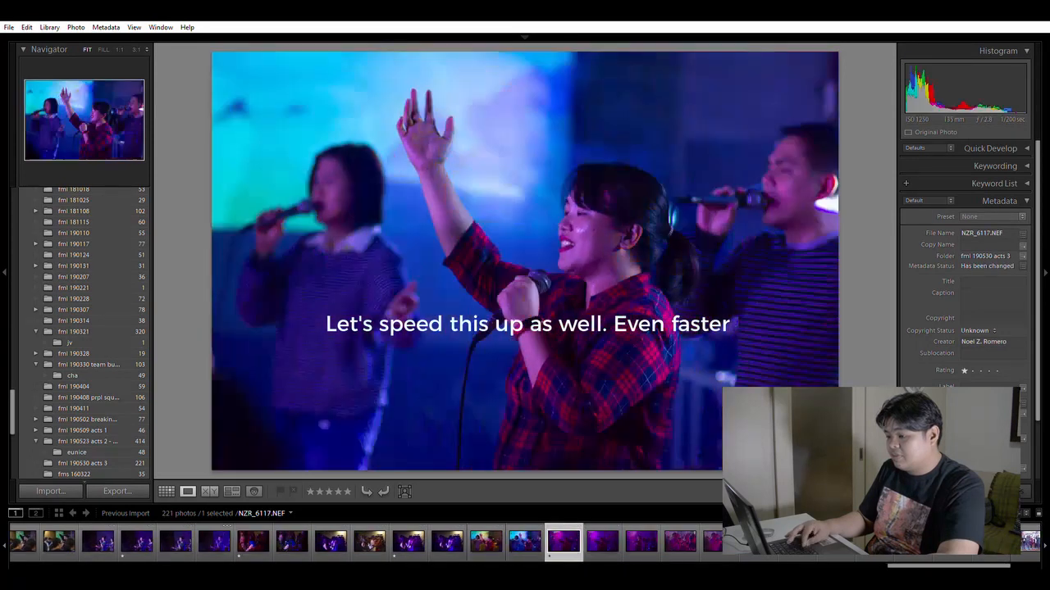
key(Right)
key(Right)
key(Right)
key(Right)
key(Right)
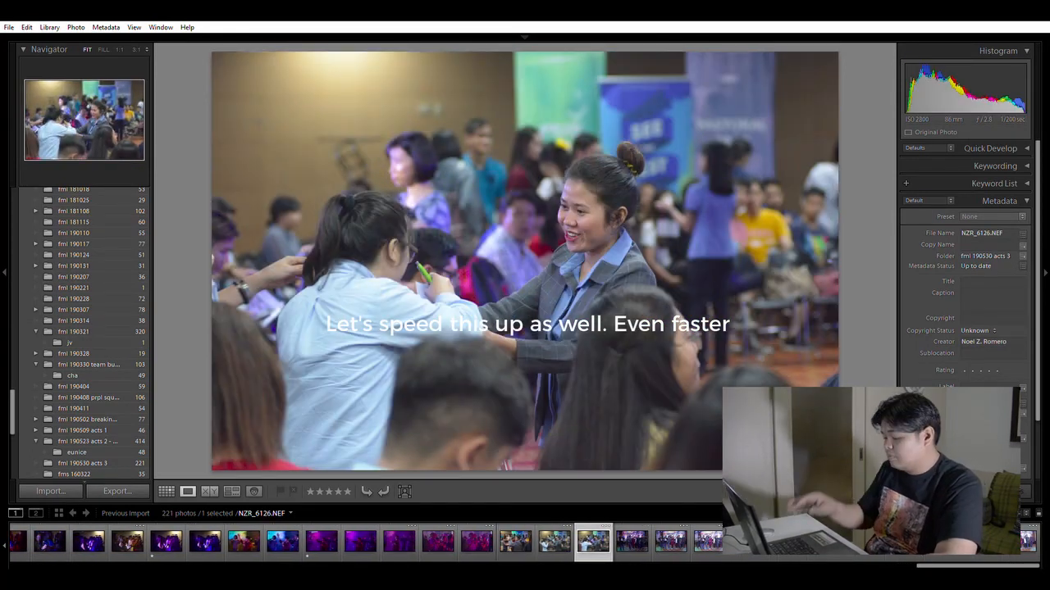
Give the audience photo NZR_6126 and a band group photo one star each while reviewing up to NZR_6136
key(Right)
key(Right)
key(Right)
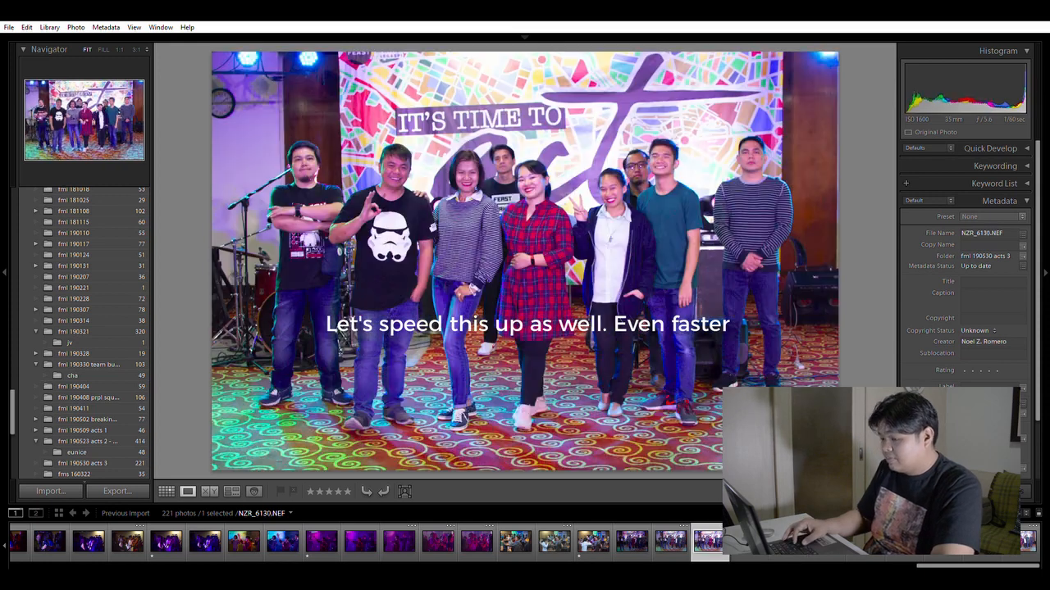
key(Right)
key(Right)
key(Right)
key(Right)
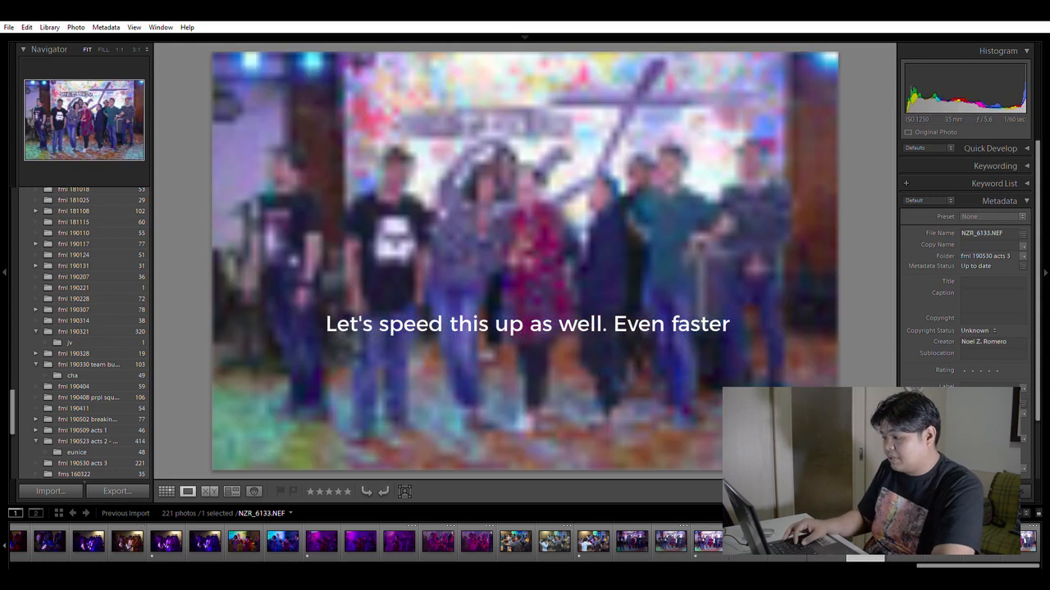
key(Right)
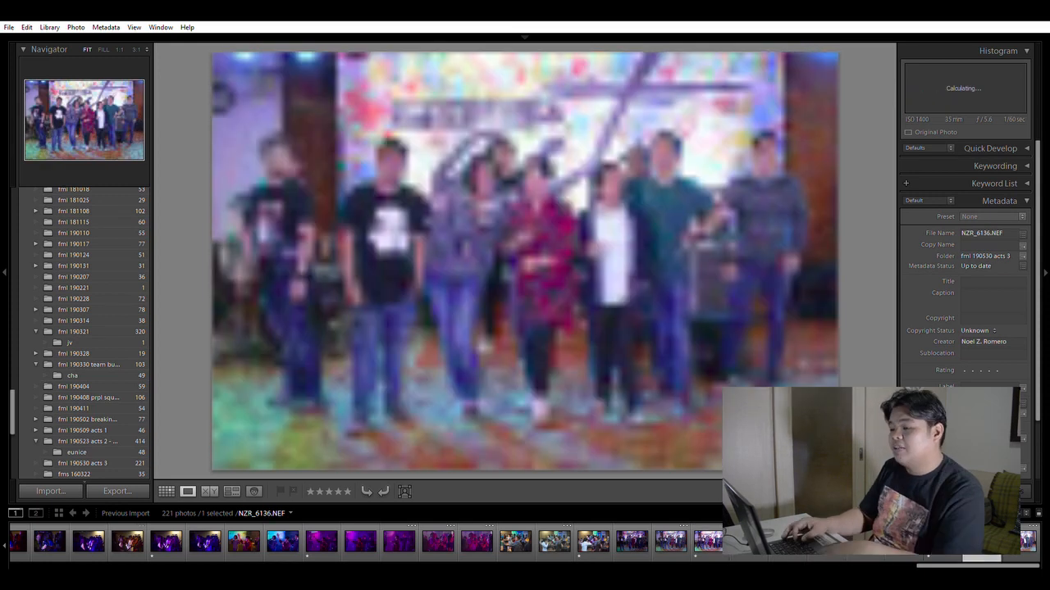
Show the folder as a thumbnail grid and filter it by attribute to photos rated one star or higher
key(g)
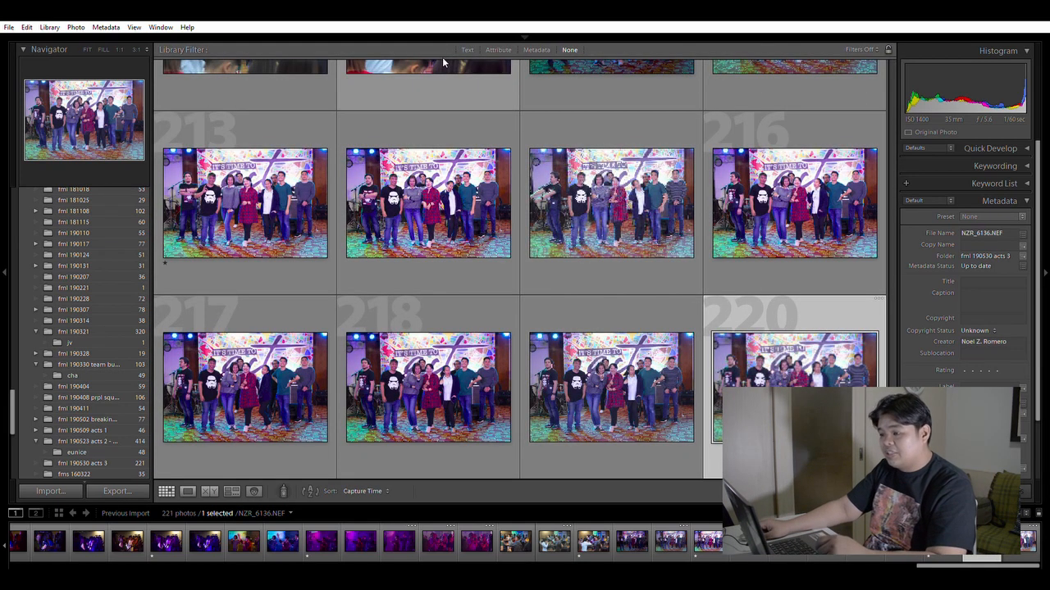
key(Home)
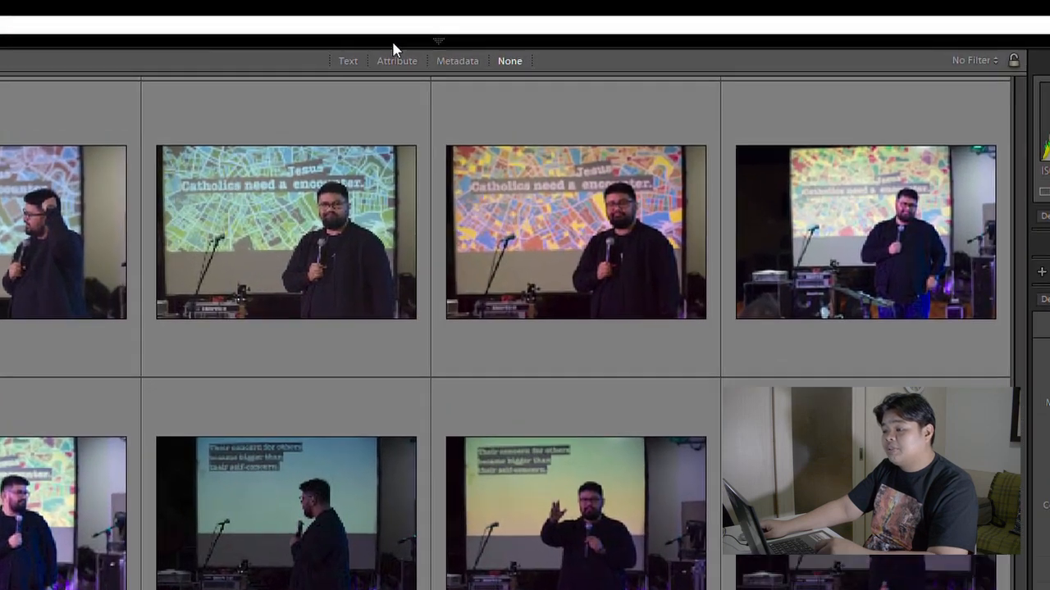
click(498, 50)
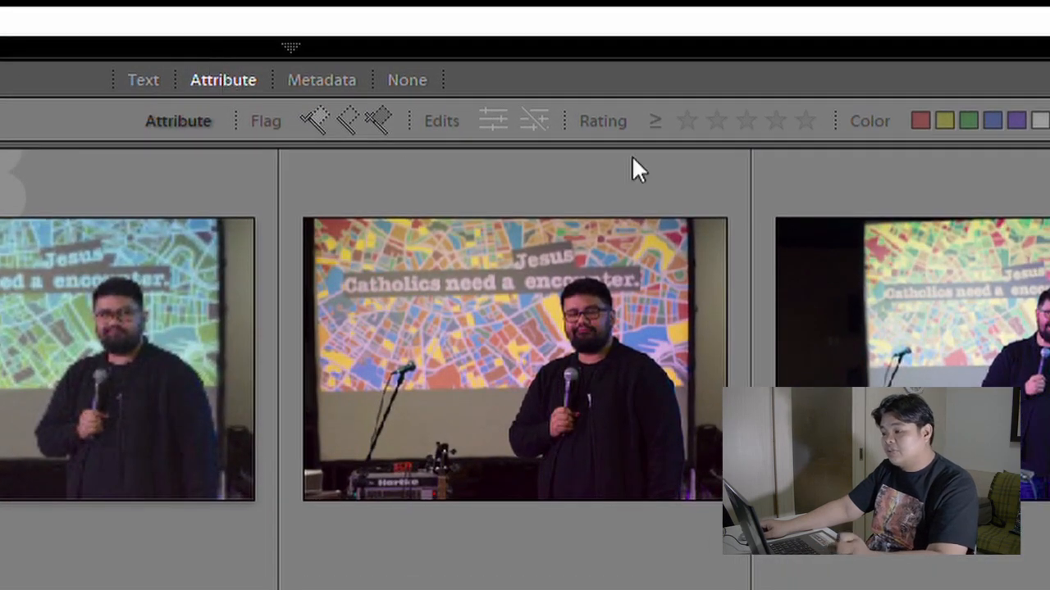
click(681, 123)
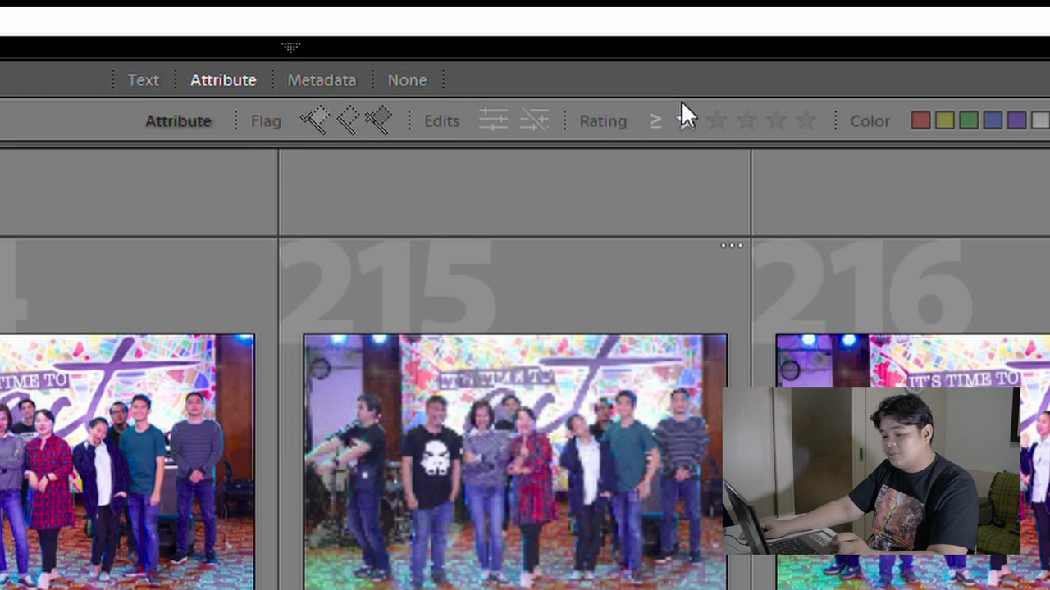
click(682, 103)
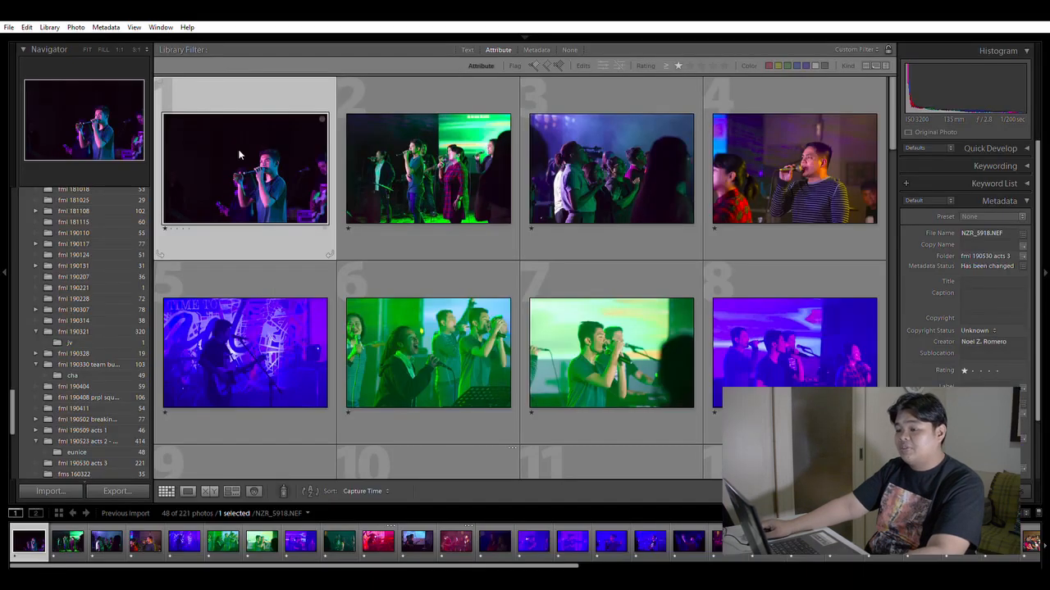
Open the first starred photo, NZR_5918, for developing and set its white balance to Temp 12155 and Tint -21
double_click(238, 151)
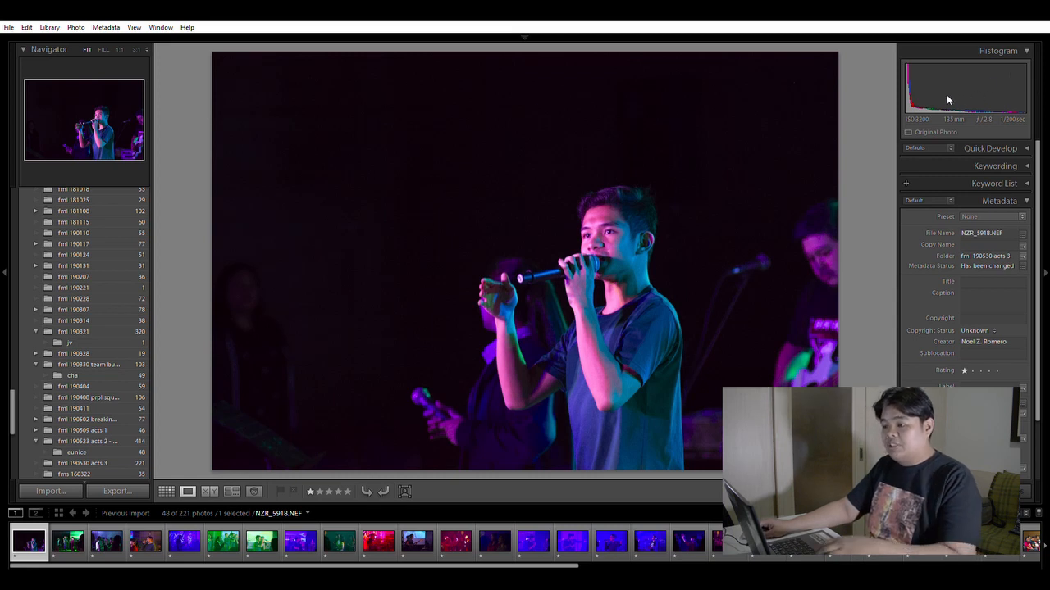
key(d)
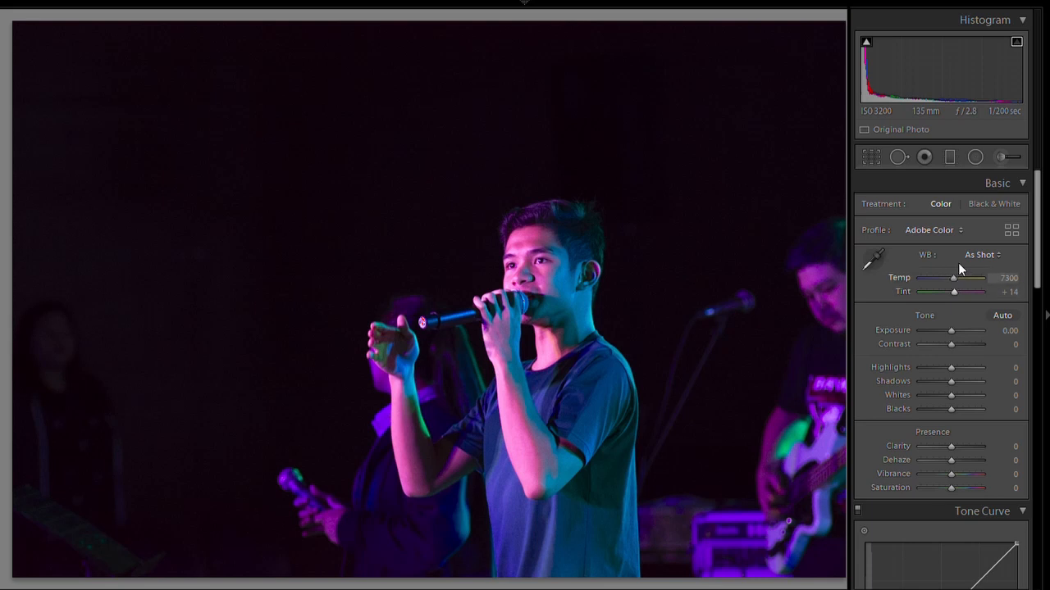
mouse_move(955, 263)
mouse_down()
mouse_move(970, 266)
mouse_move(956, 267)
mouse_up()
key(ctrl+z)
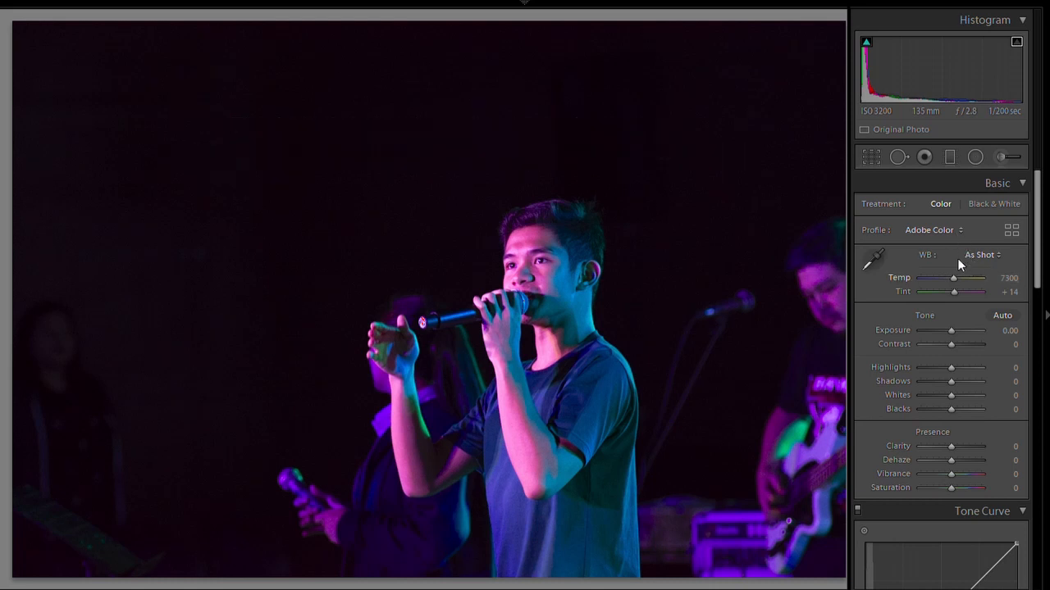
drag(952, 263, 964, 263)
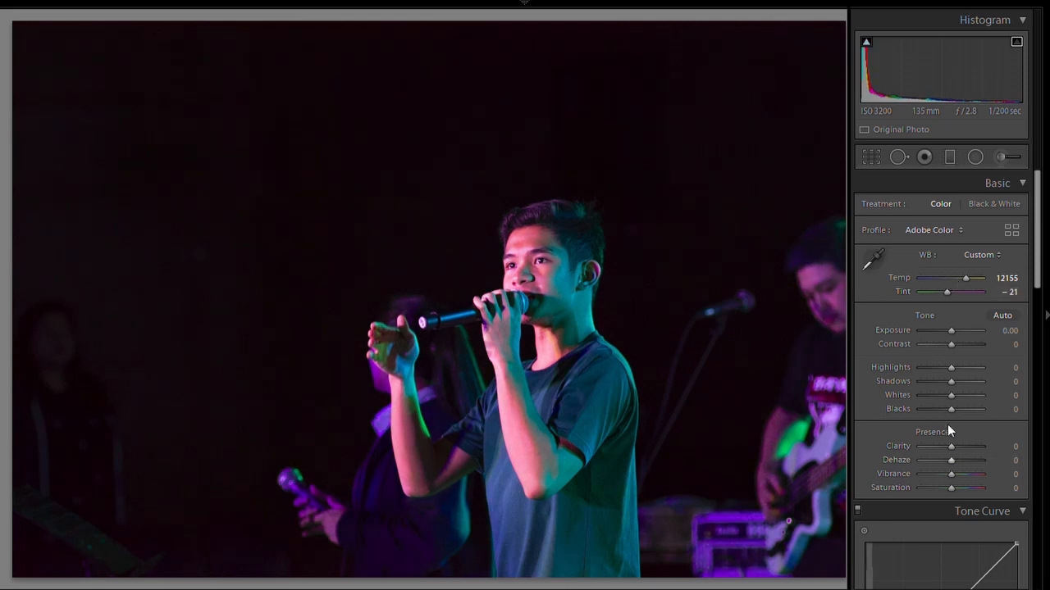
scroll(939, 374, down, 5)
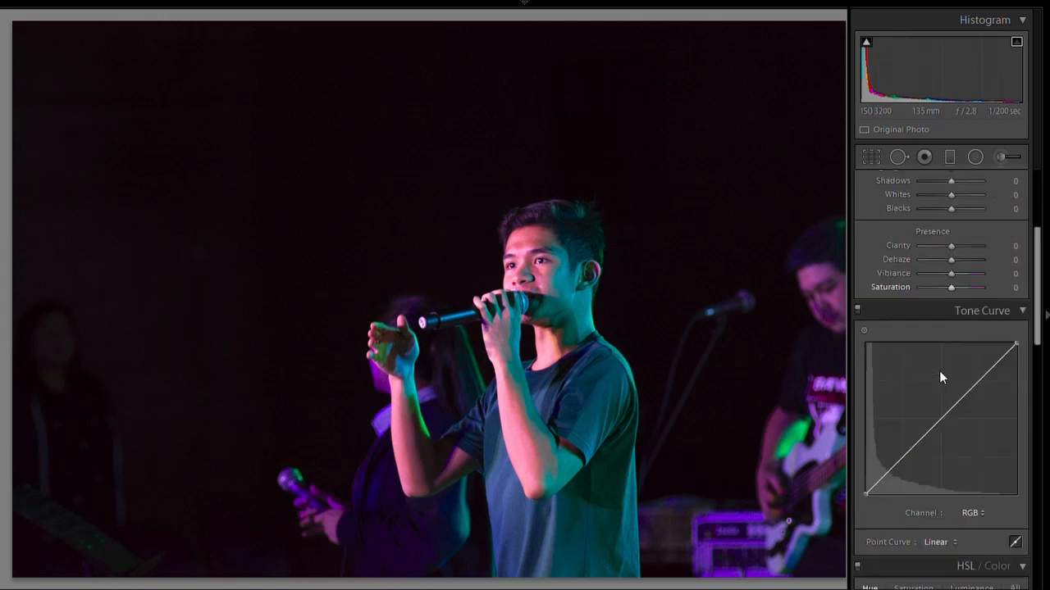
Set the singer photo's Clarity to +7, Vibrance to +24, Saturation to +5 and Shadows to +24
scroll(939, 371, down, 2)
scroll(934, 356, up, 6)
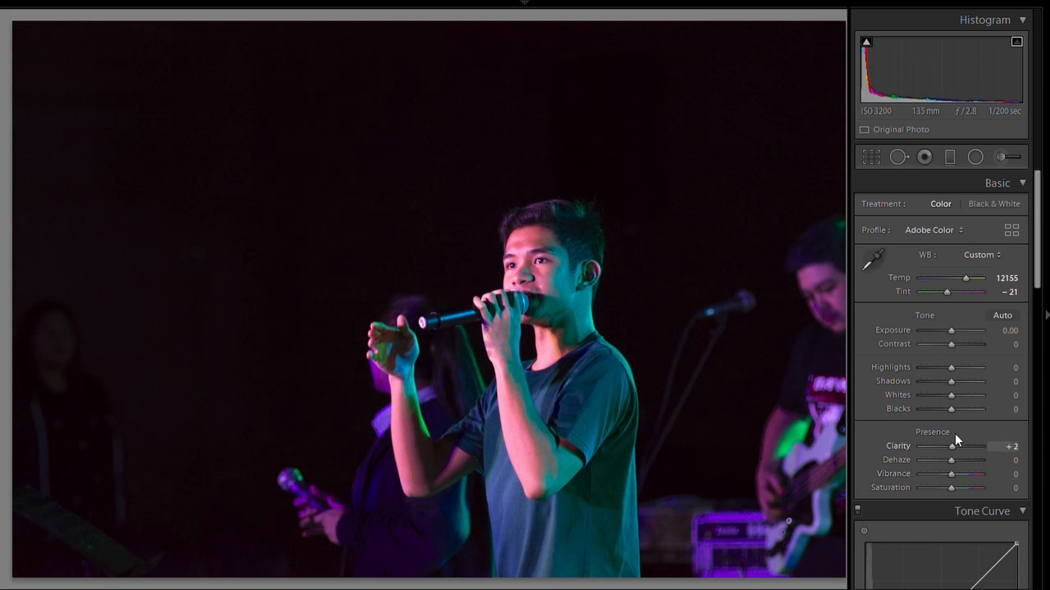
drag(955, 433, 951, 473)
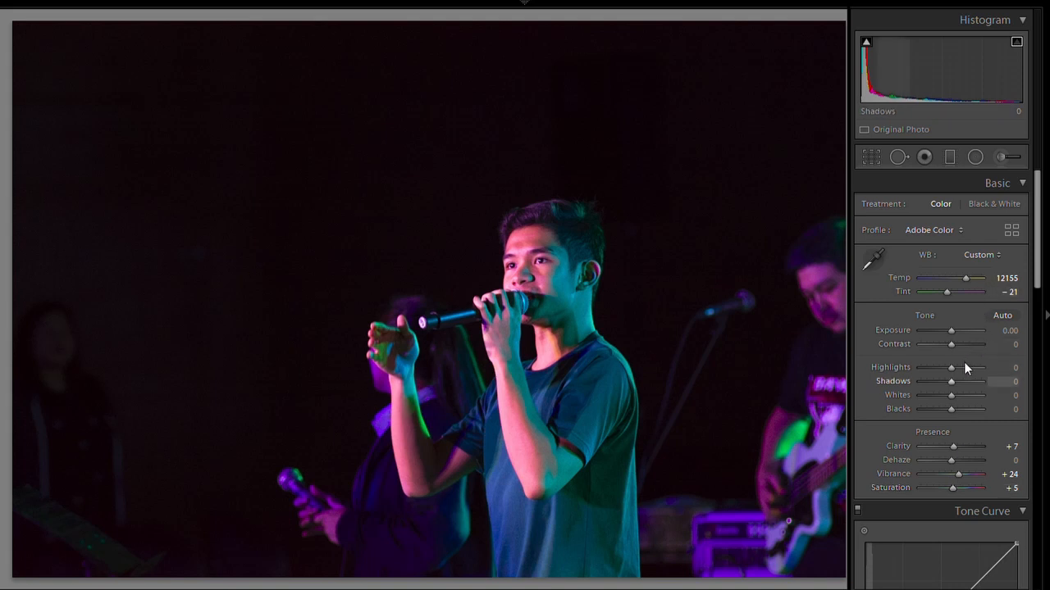
drag(948, 367, 956, 369)
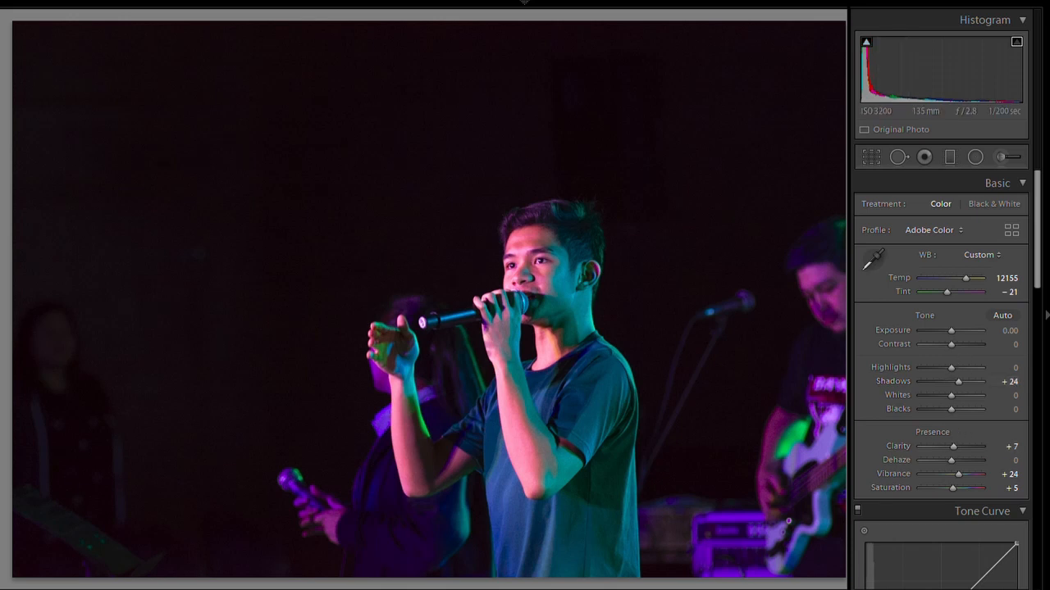
Compare the edit with the original side by side, and crop the photo slightly tighter around the singer at the original aspect ratio
key(y)
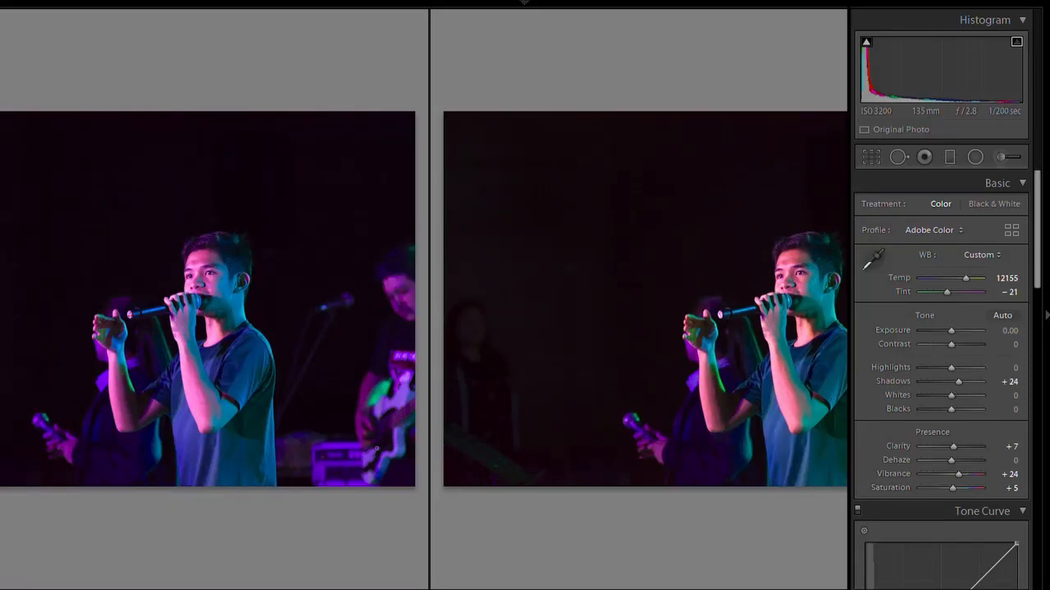
key(r)
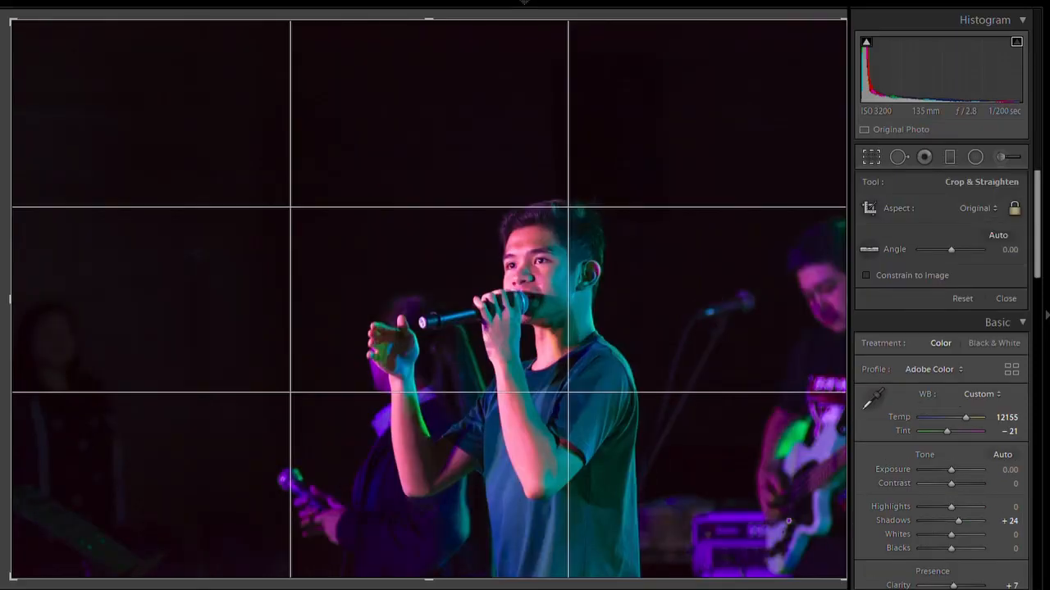
drag(11, 20, 16, 30)
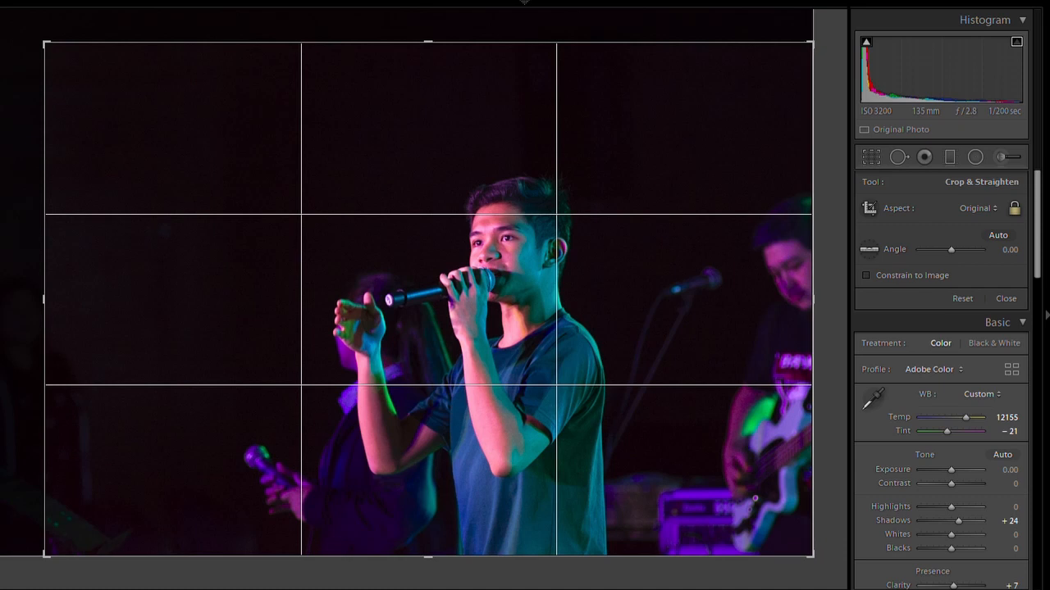
key(Return)
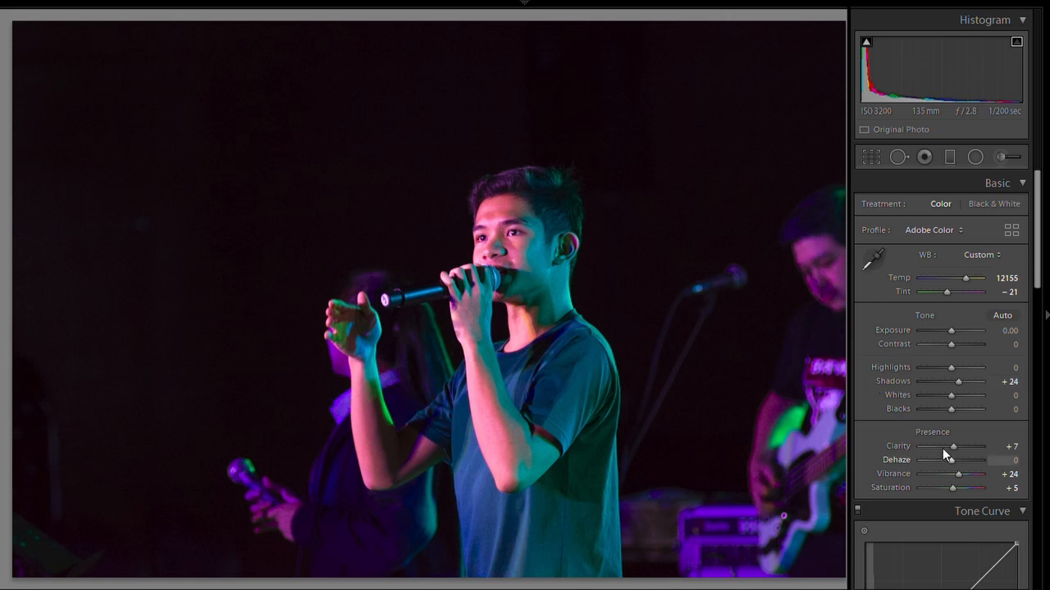
Set Dehaze to +10 and enable chromatic aberration removal and lens profile corrections for the singer photo
drag(948, 449, 951, 449)
scroll(931, 382, down, 10)
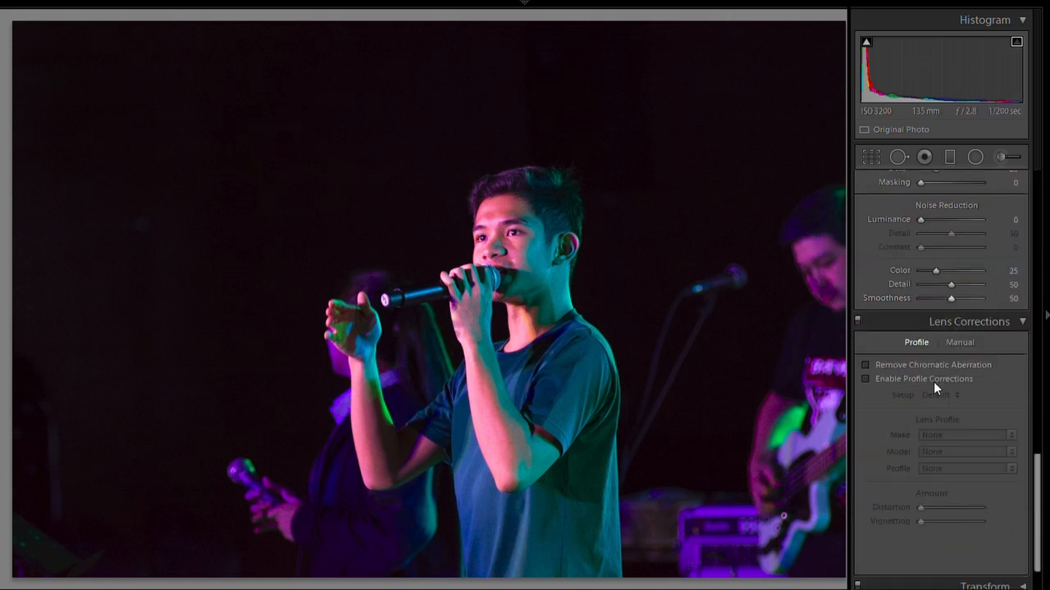
scroll(933, 382, down, 2)
click(867, 319)
click(870, 305)
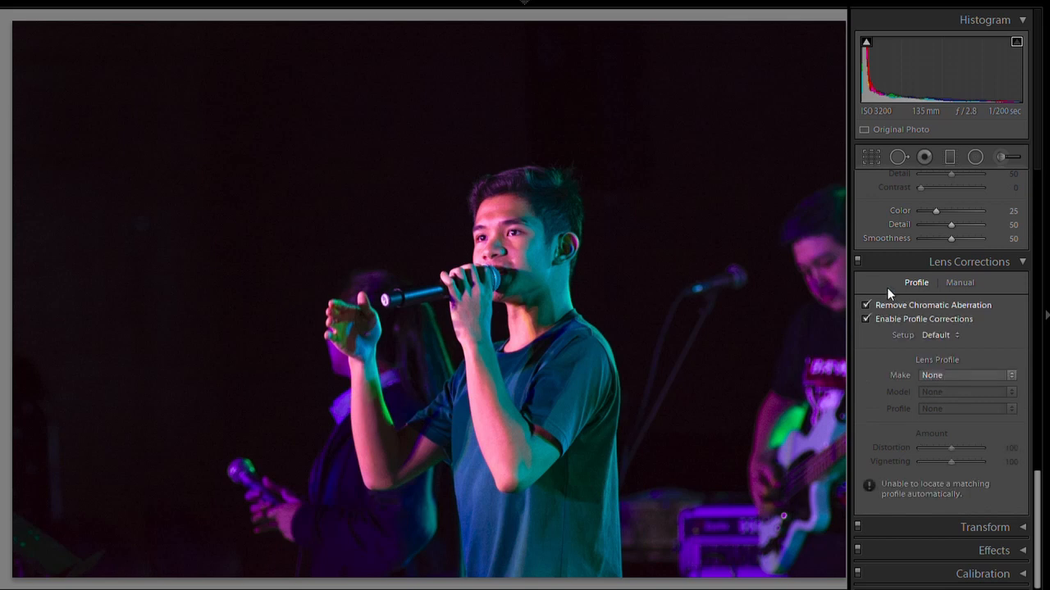
Apply a moderate amount of luminance noise reduction to the singer photo
scroll(902, 287, up, 6)
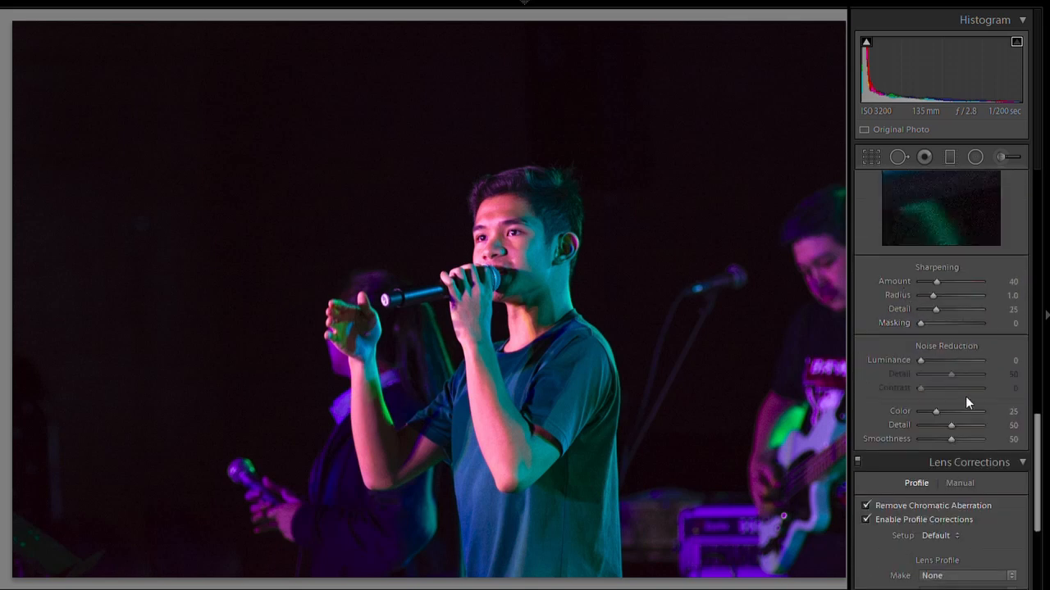
scroll(952, 338, up, 10)
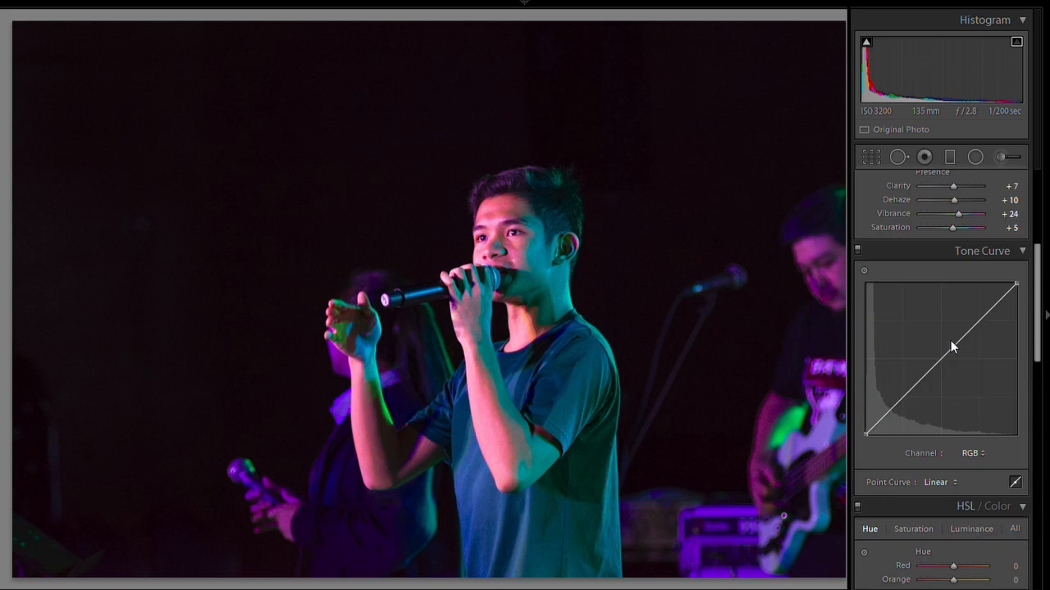
scroll(951, 341, down, 9)
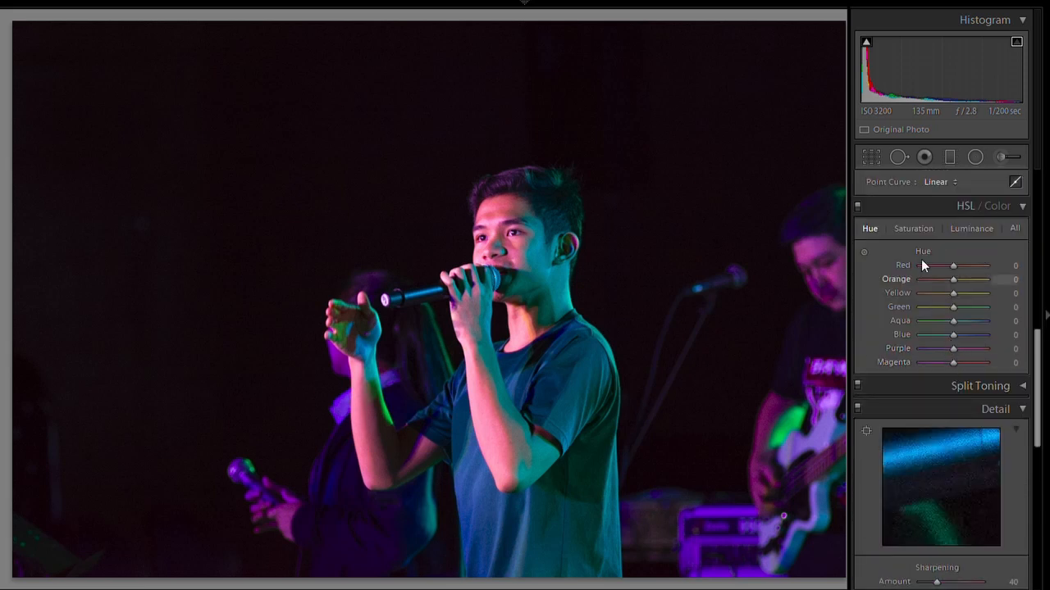
scroll(921, 262, up, 4)
scroll(924, 281, down, 10)
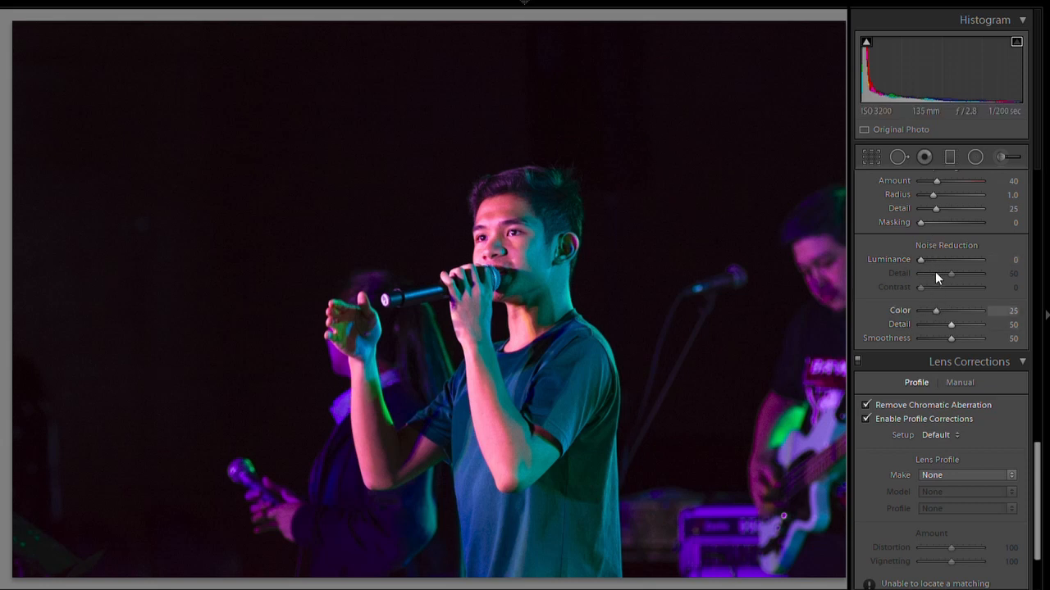
click(928, 246)
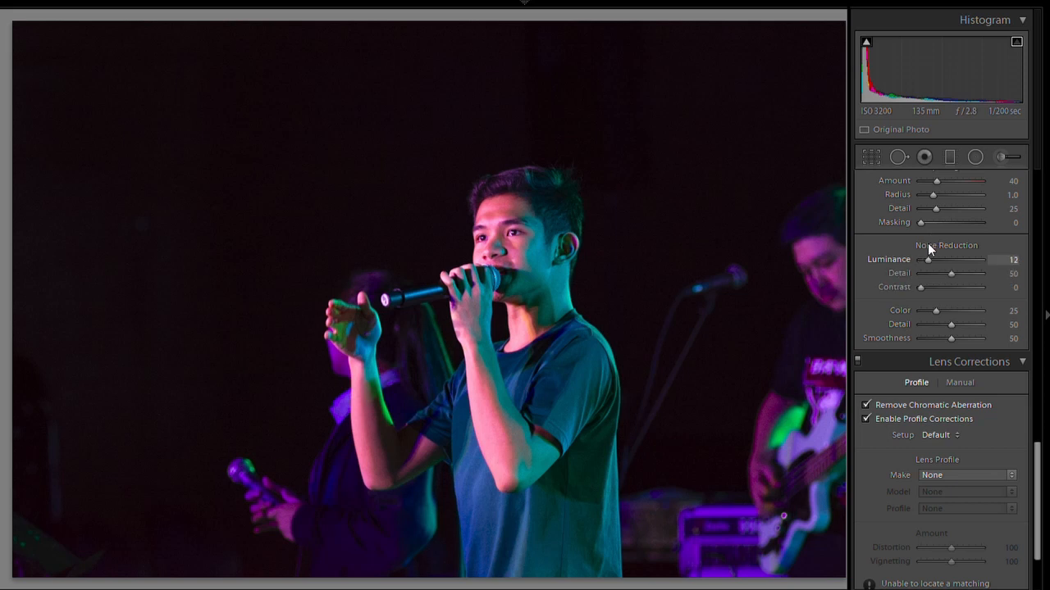
drag(930, 242, 933, 244)
drag(938, 244, 941, 245)
Go to the next starred photo, the green-lit group of singers, and lower its Highlights to -19
key(Right)
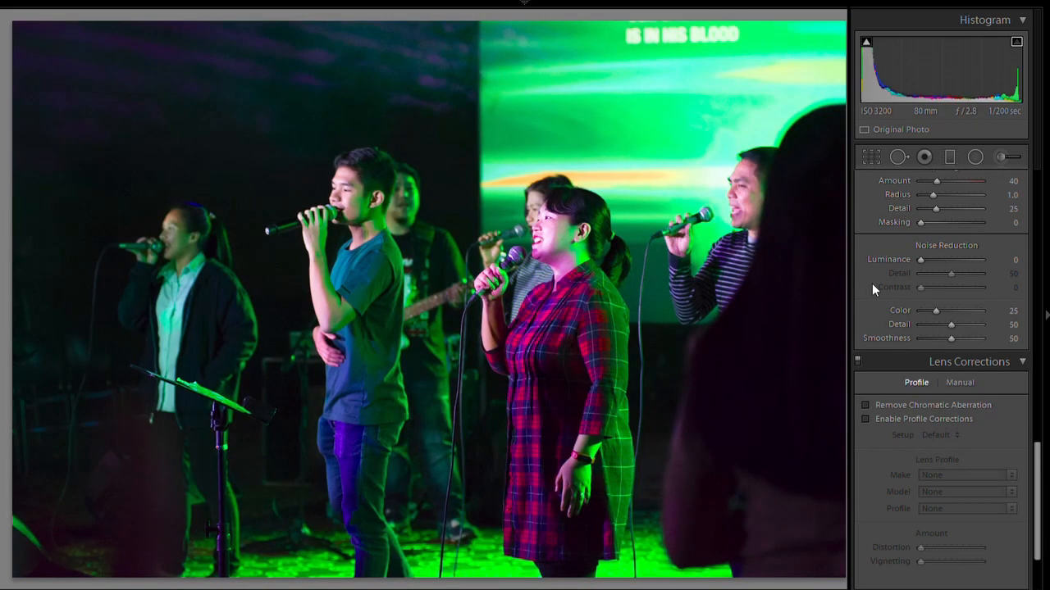
scroll(887, 289, up, 10)
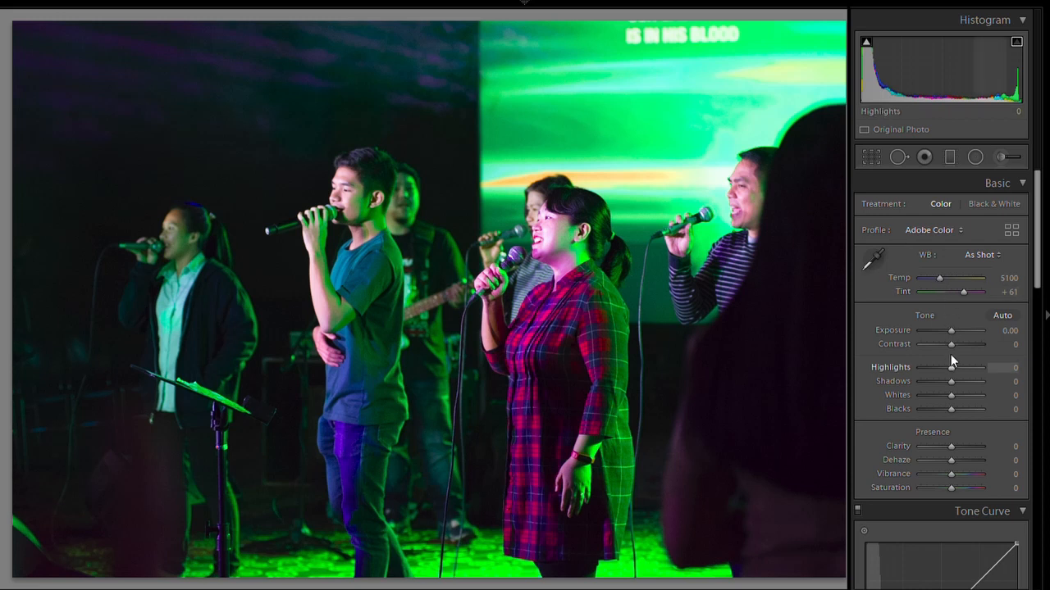
drag(950, 355, 950, 352)
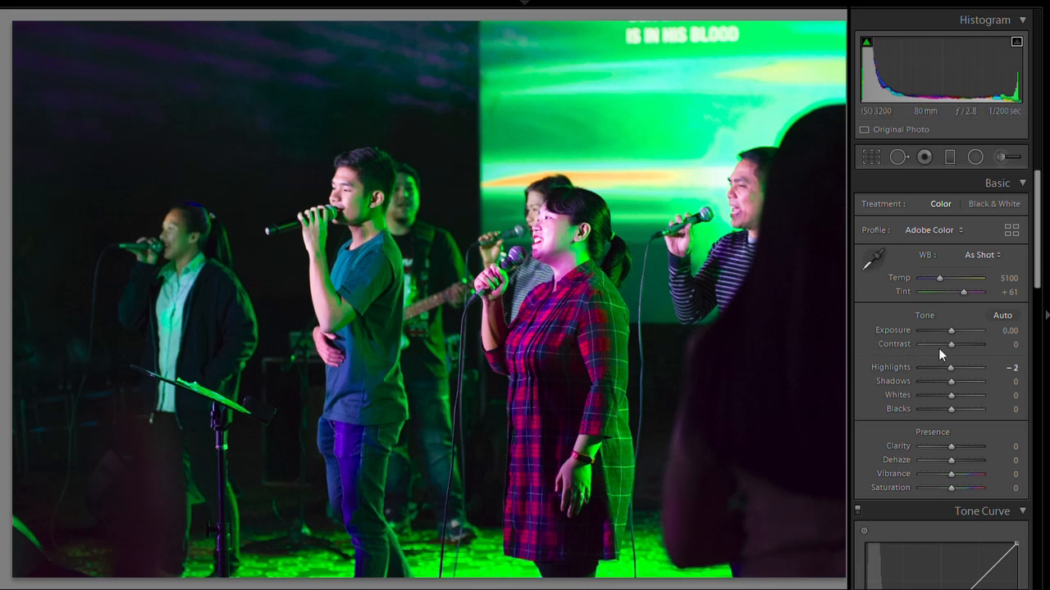
drag(951, 356, 944, 358)
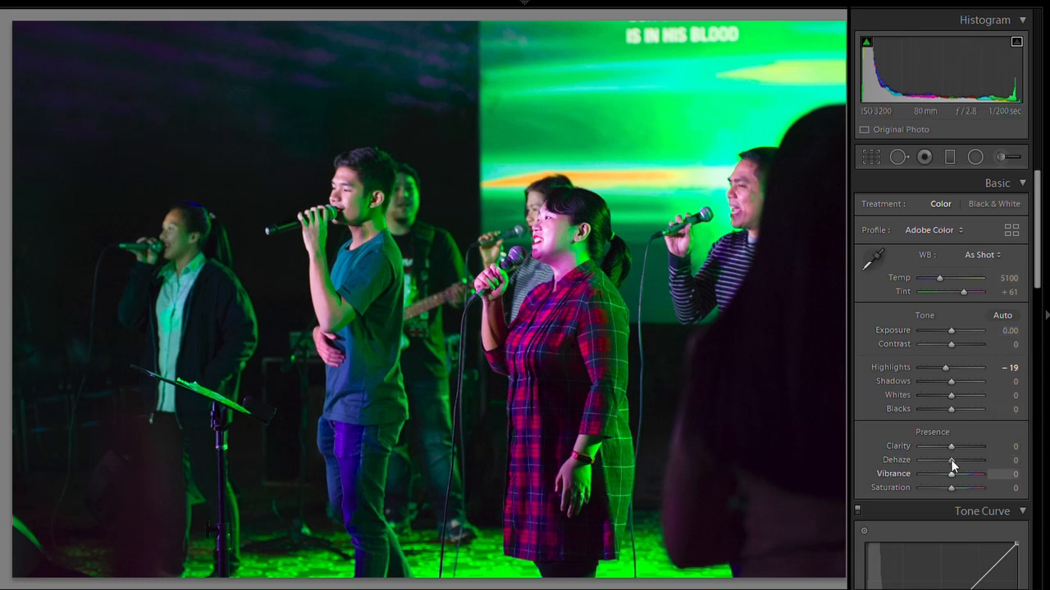
drag(950, 473, 958, 473)
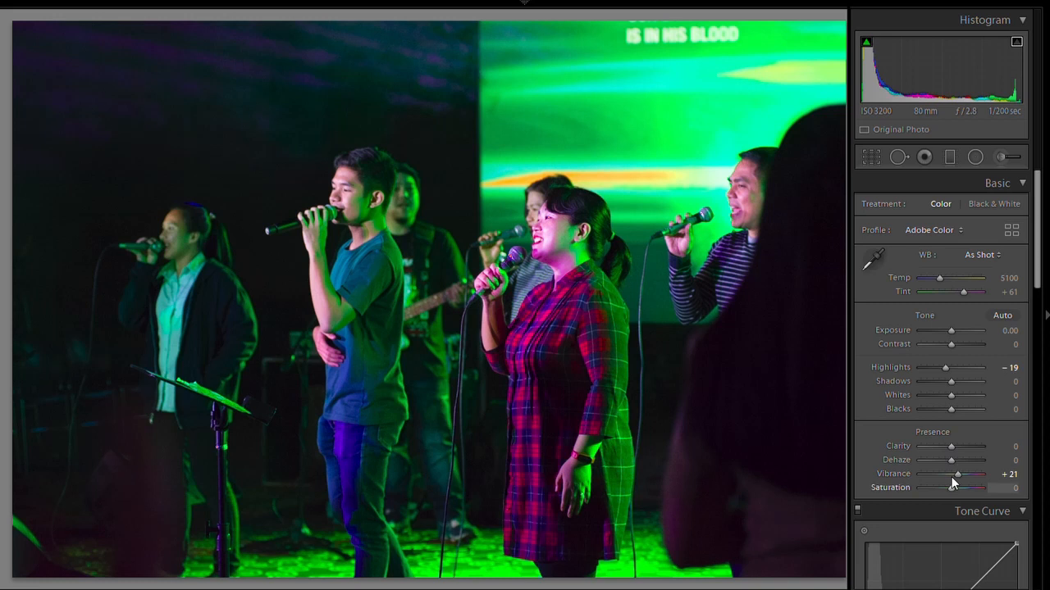
key(ctrl+z)
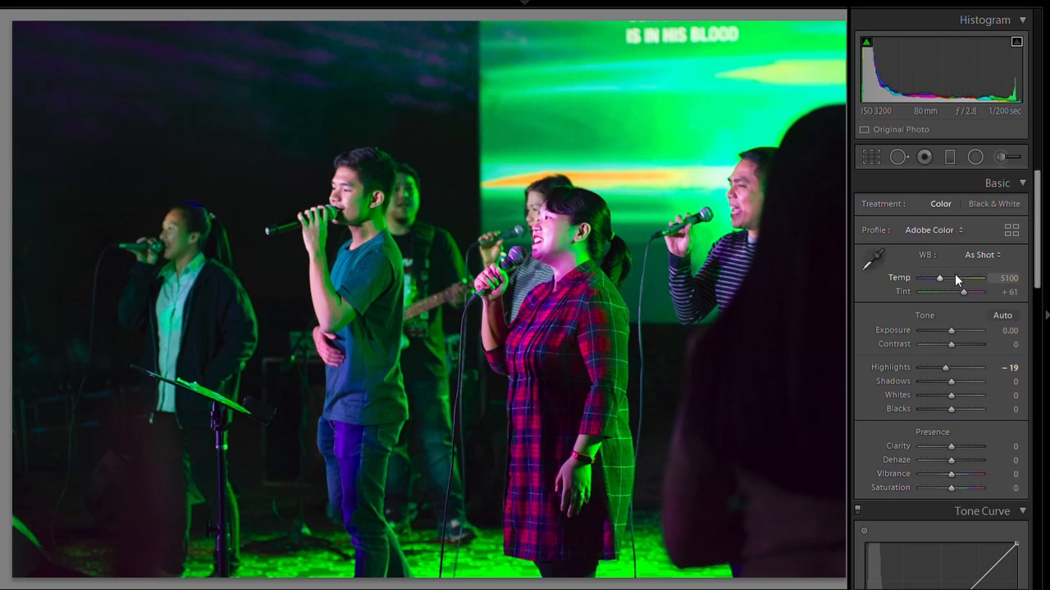
Set the group photo's white balance to Temp 5810 and Tint +36
drag(963, 284, 968, 284)
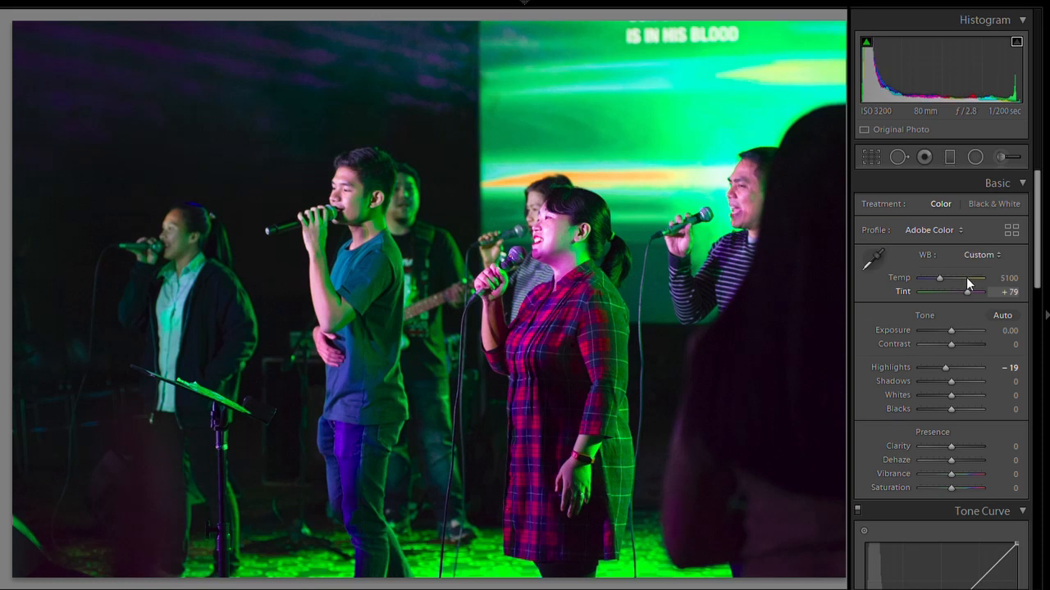
double_click(902, 290)
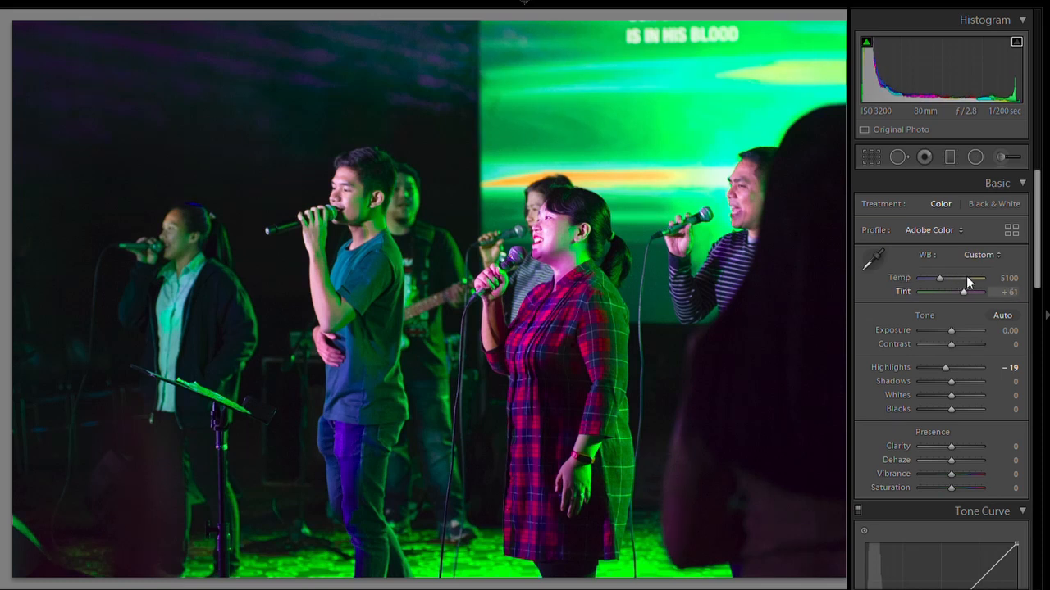
drag(963, 283, 961, 284)
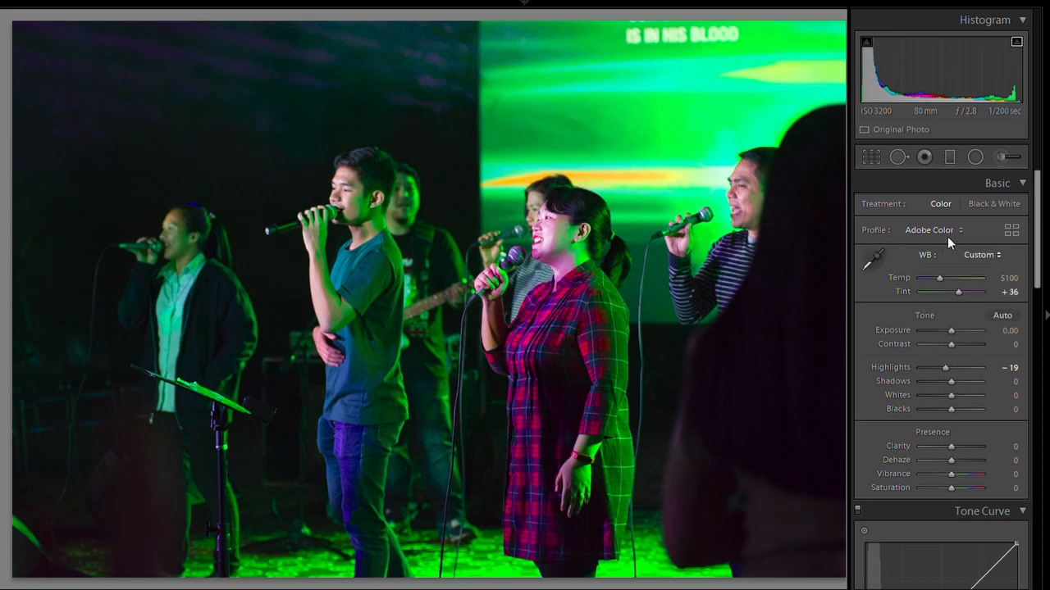
drag(941, 263, 945, 264)
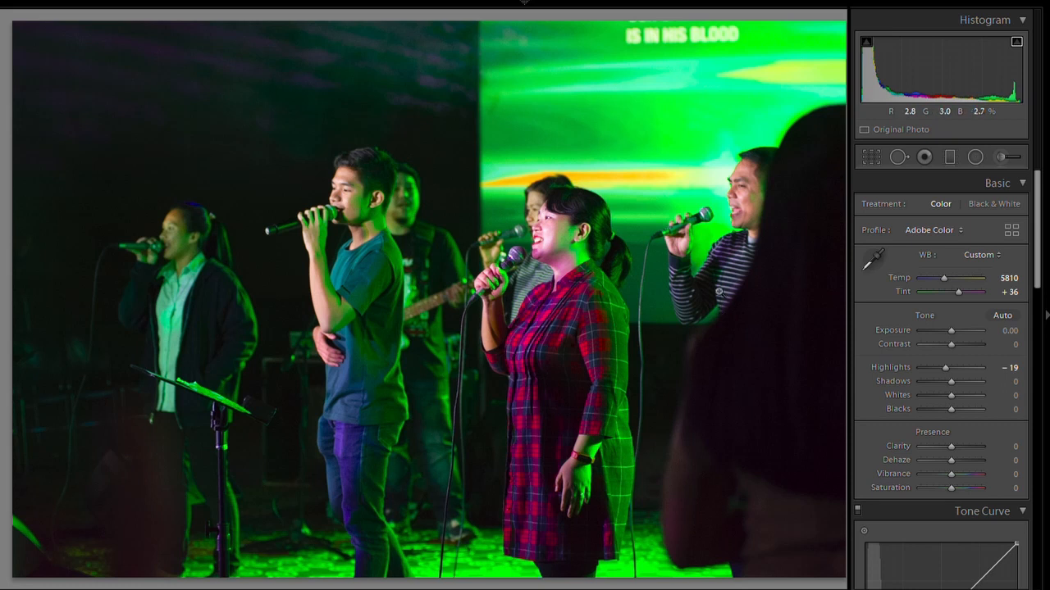
Examine the faces of the woman in plaid and the man in the blue shirt up close for colour and noise
click(543, 218)
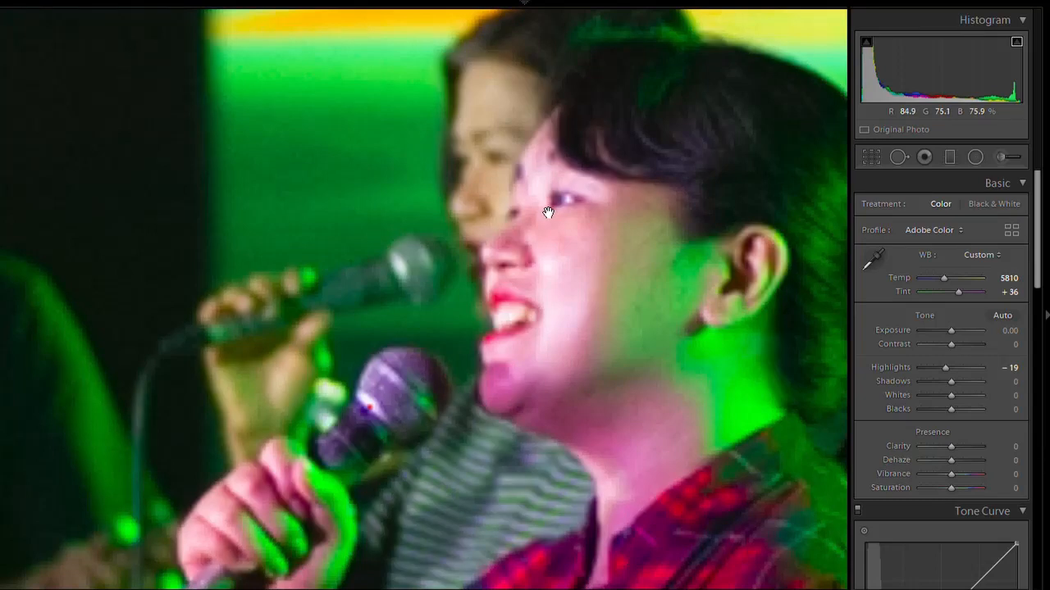
click(546, 214)
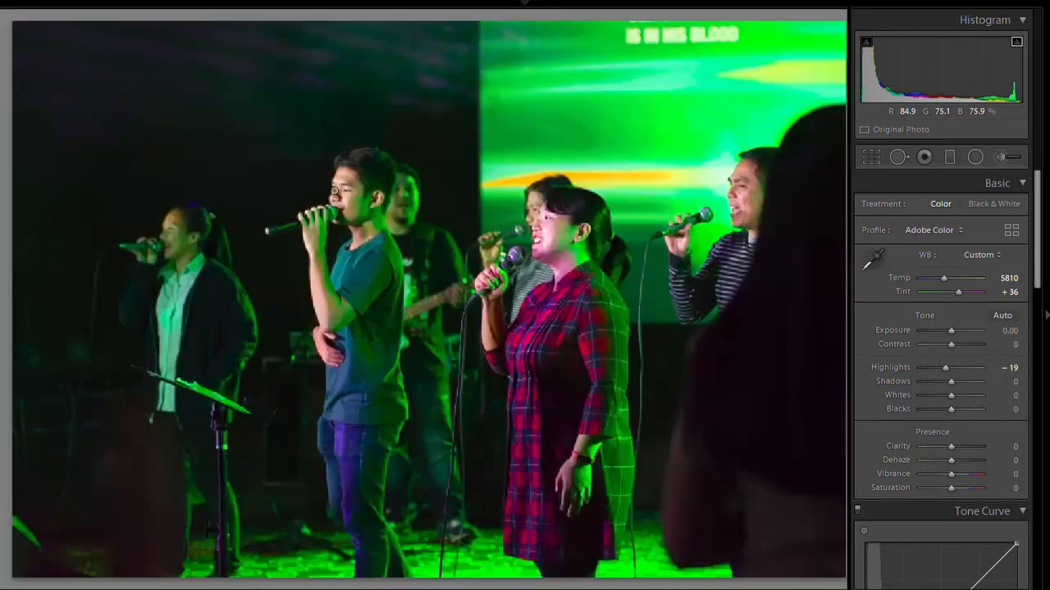
click(347, 198)
click(347, 198)
click(403, 205)
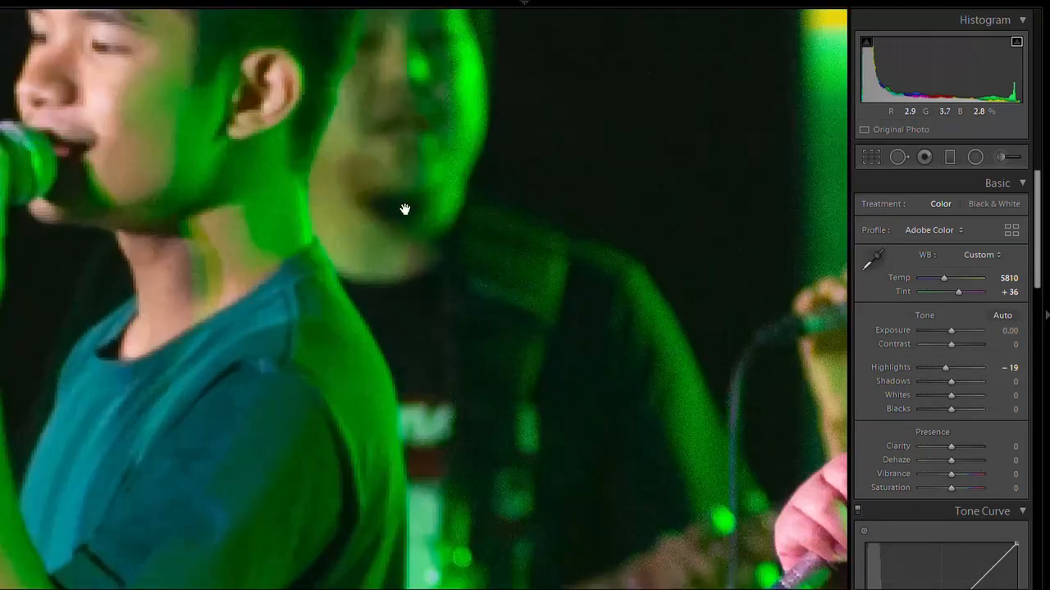
drag(285, 187, 499, 330)
drag(349, 227, 410, 222)
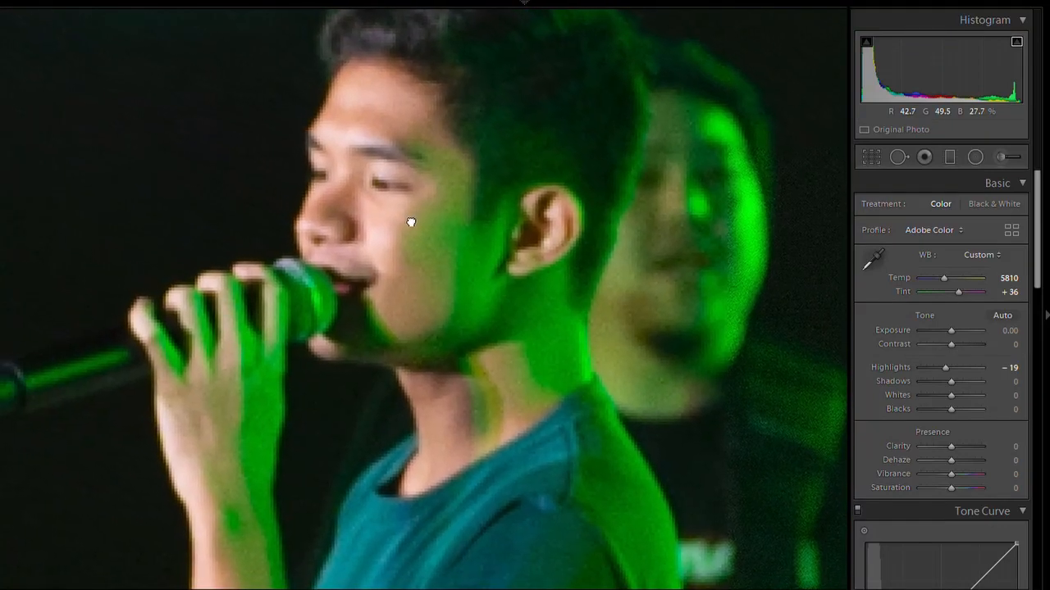
drag(714, 363, 258, 157)
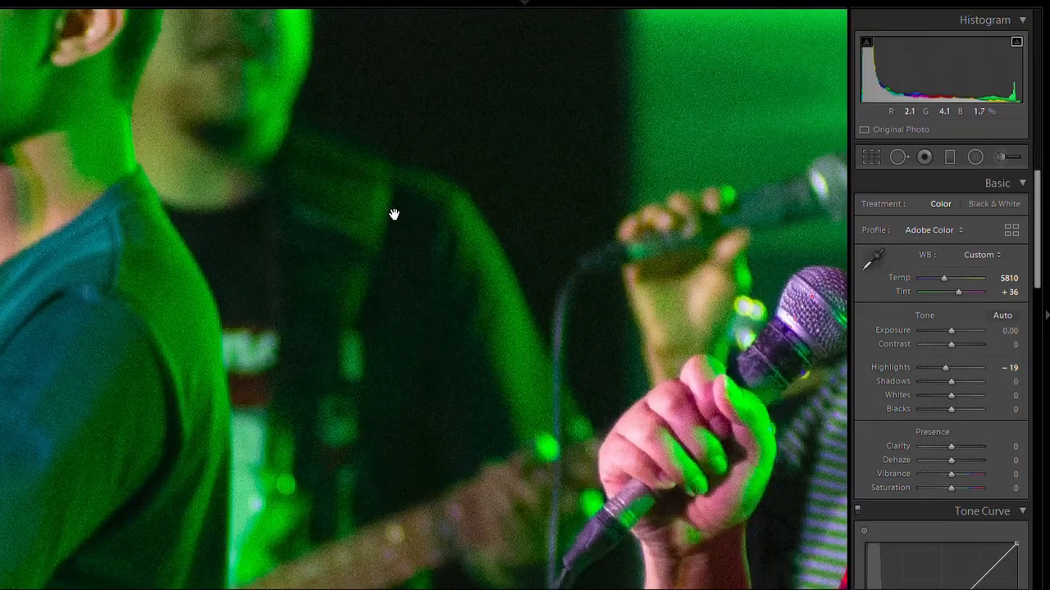
click(460, 271)
Enable chromatic aberration removal and lens profile corrections for the group photo
scroll(997, 410, down, 10)
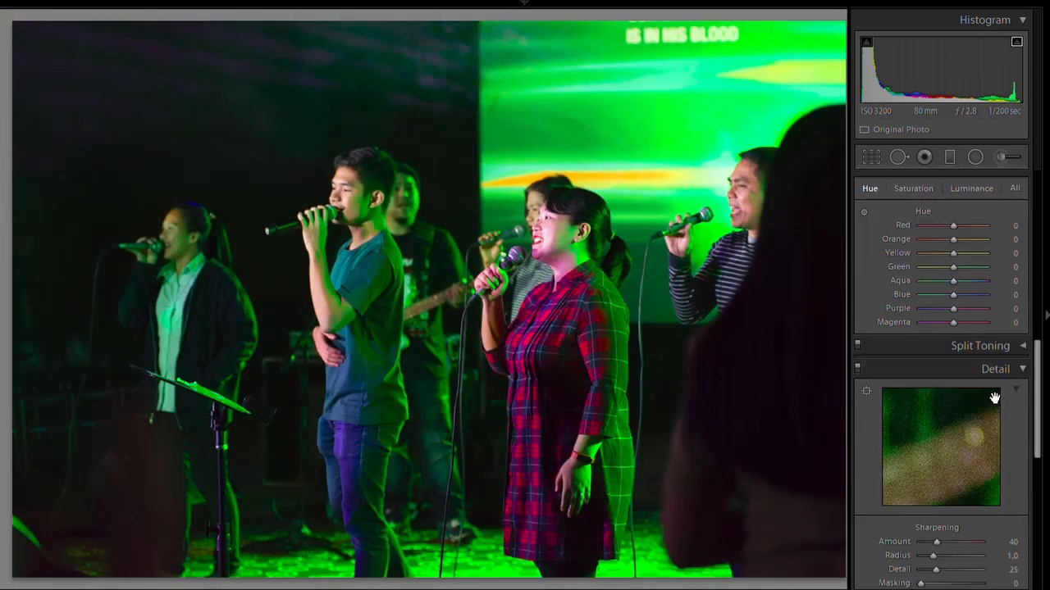
click(887, 318)
click(892, 305)
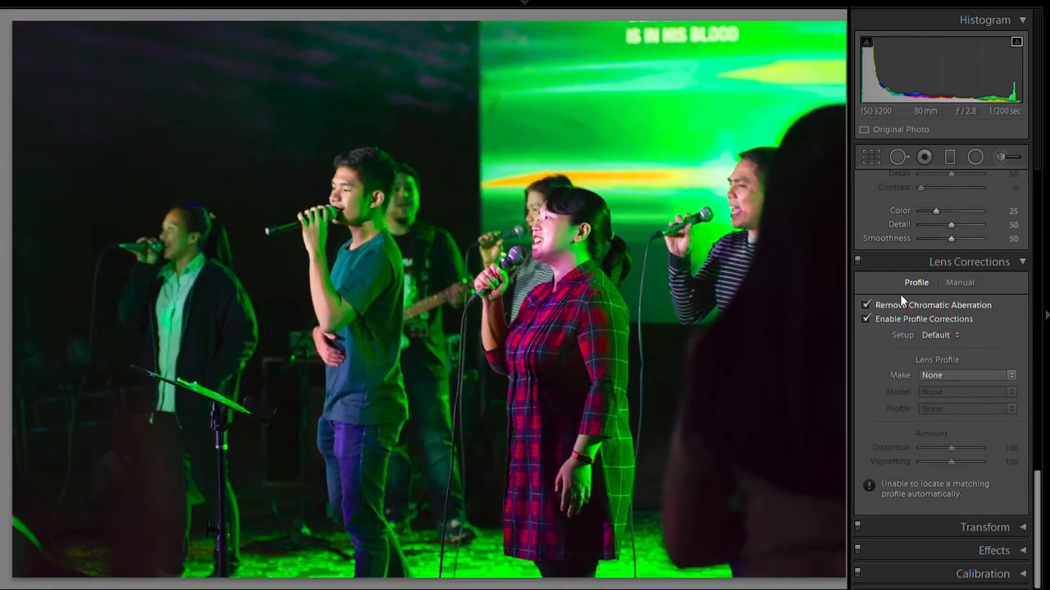
Set the group photo's Clarity to +12, Saturation to -14 and Vibrance to +10
scroll(920, 347, up, 5)
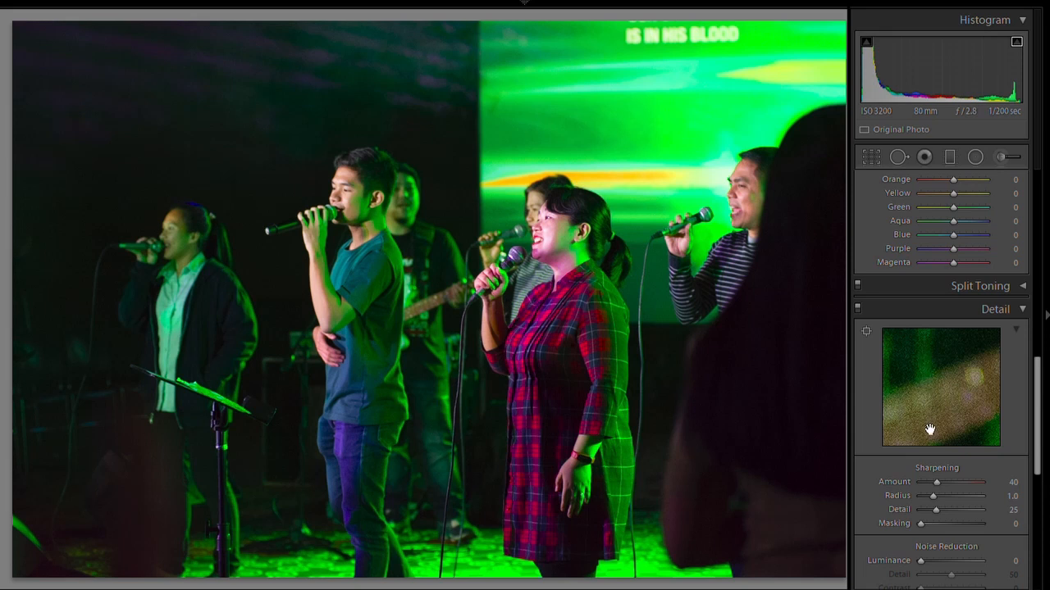
scroll(926, 424, up, 5)
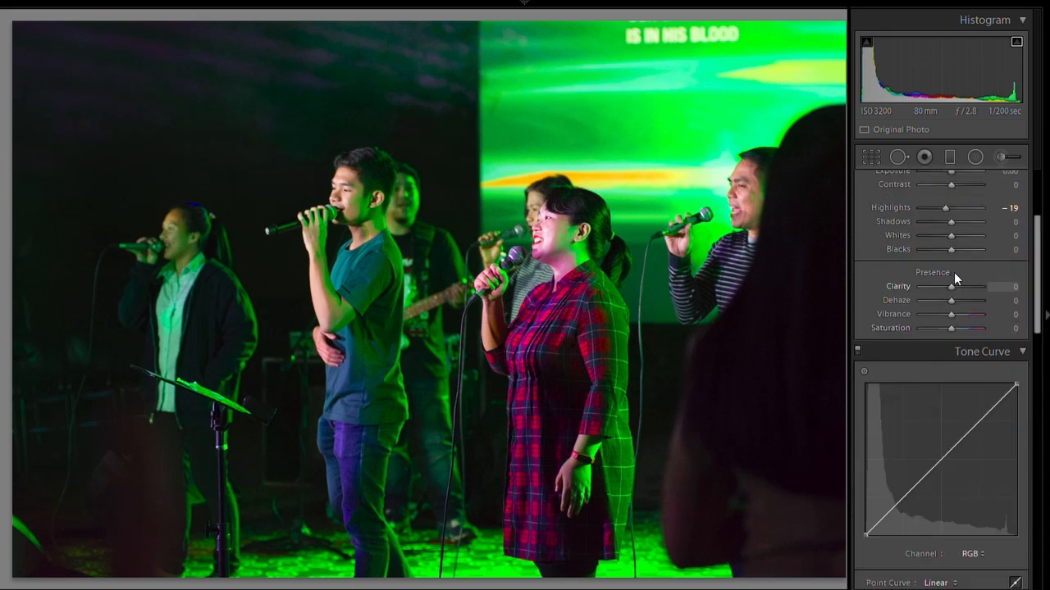
drag(955, 274, 958, 274)
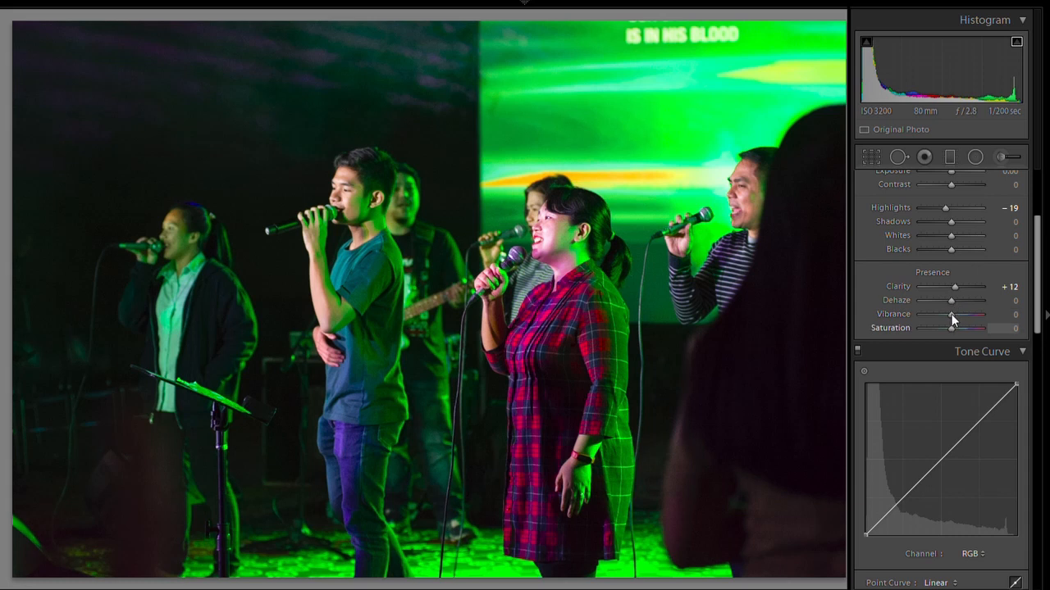
drag(951, 318, 953, 299)
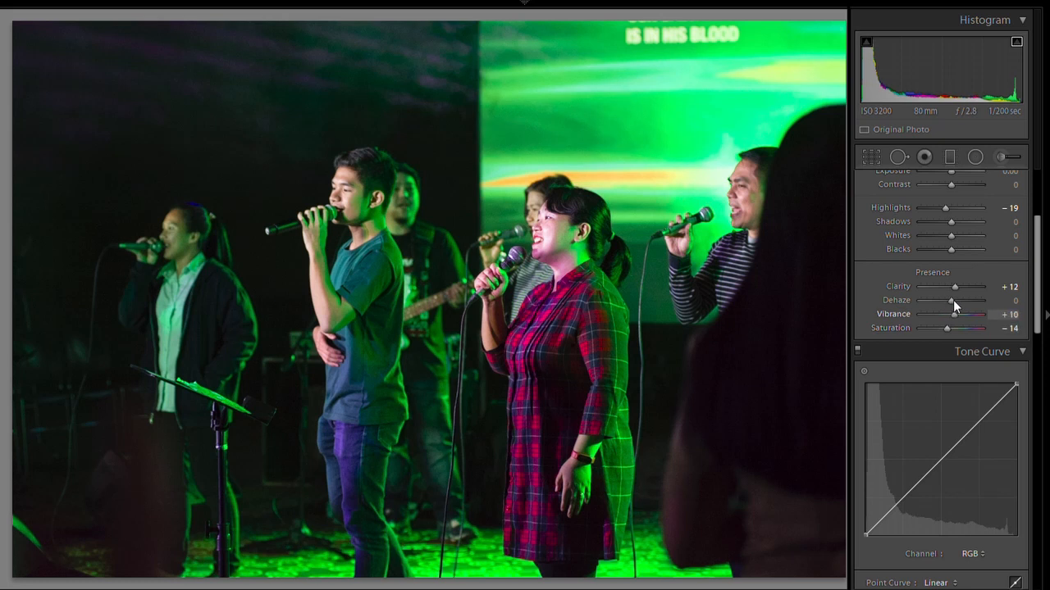
Reset the group photo's overall Saturation to 0, reduce the HSL saturation of its greens instead, and set Vibrance to +17
double_click(906, 314)
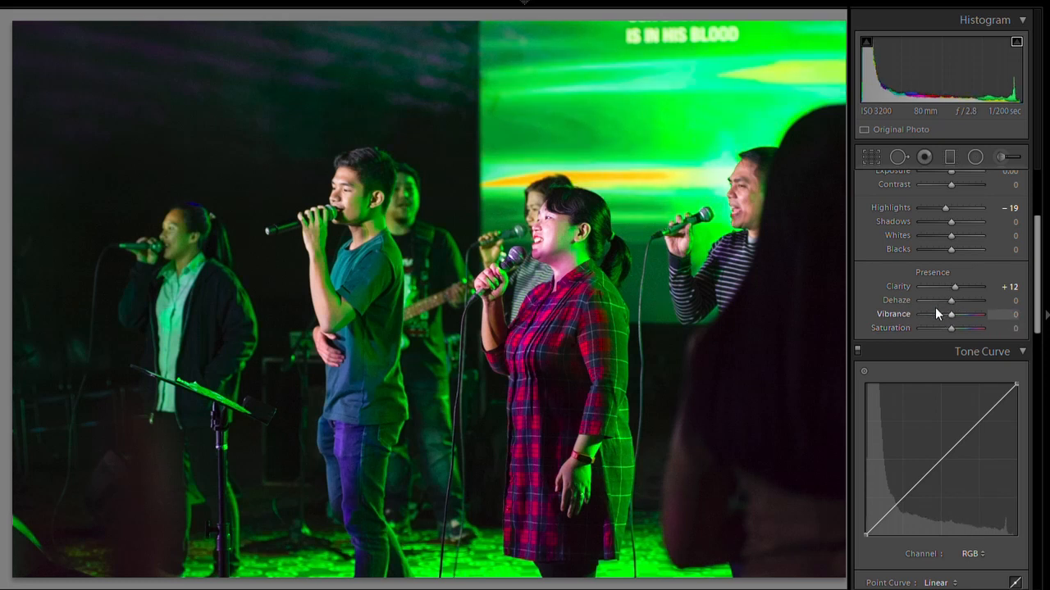
scroll(934, 307, down, 10)
scroll(934, 348, up, 5)
scroll(929, 338, up, 3)
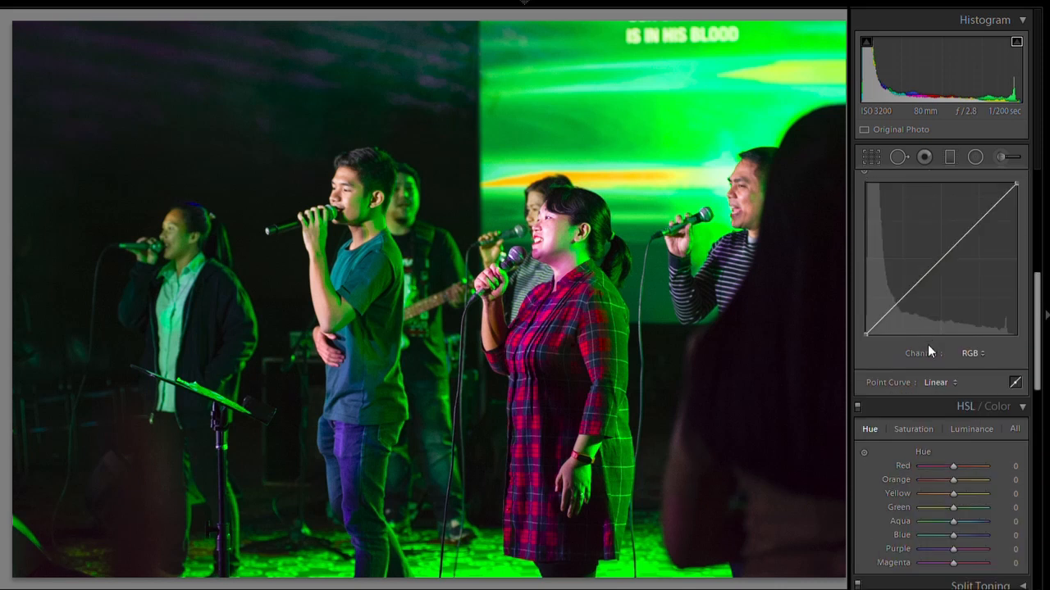
click(914, 427)
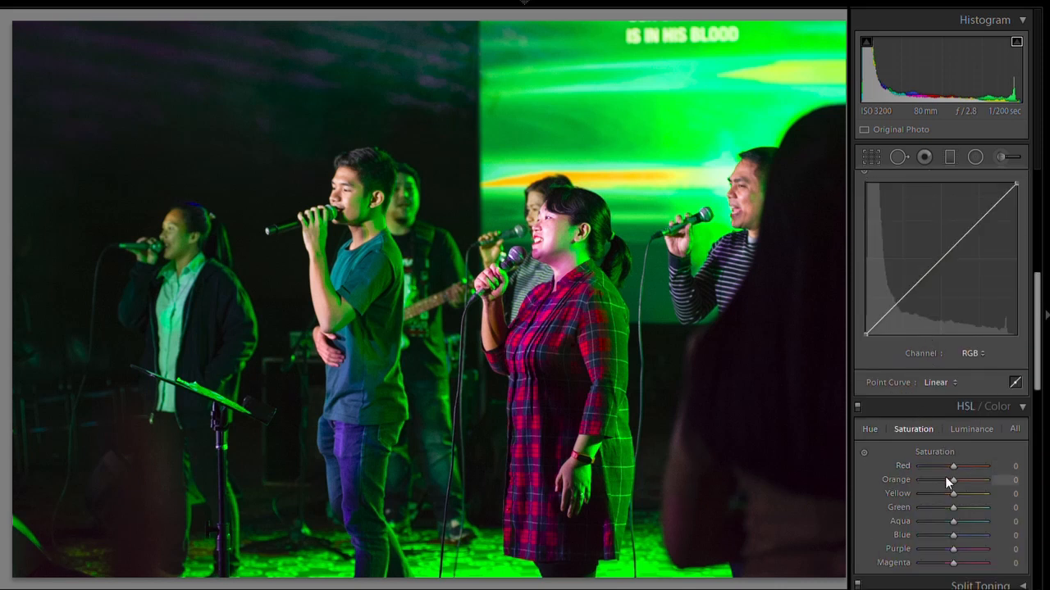
drag(953, 497, 955, 470)
scroll(920, 318, up, 10)
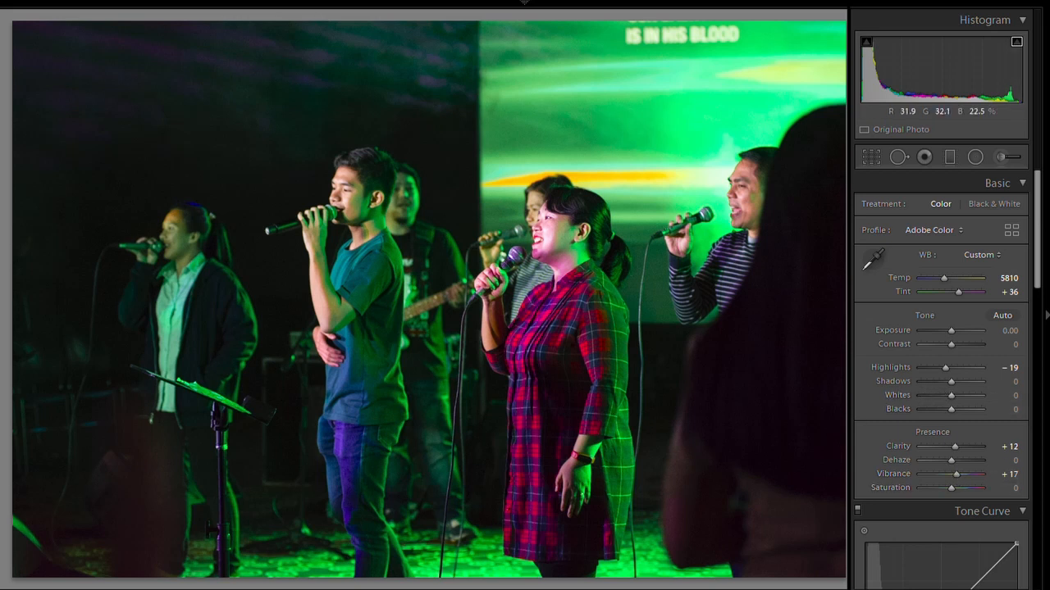
Compare the group photo side by side with its unedited version, and open the next photo for developing
key(y)
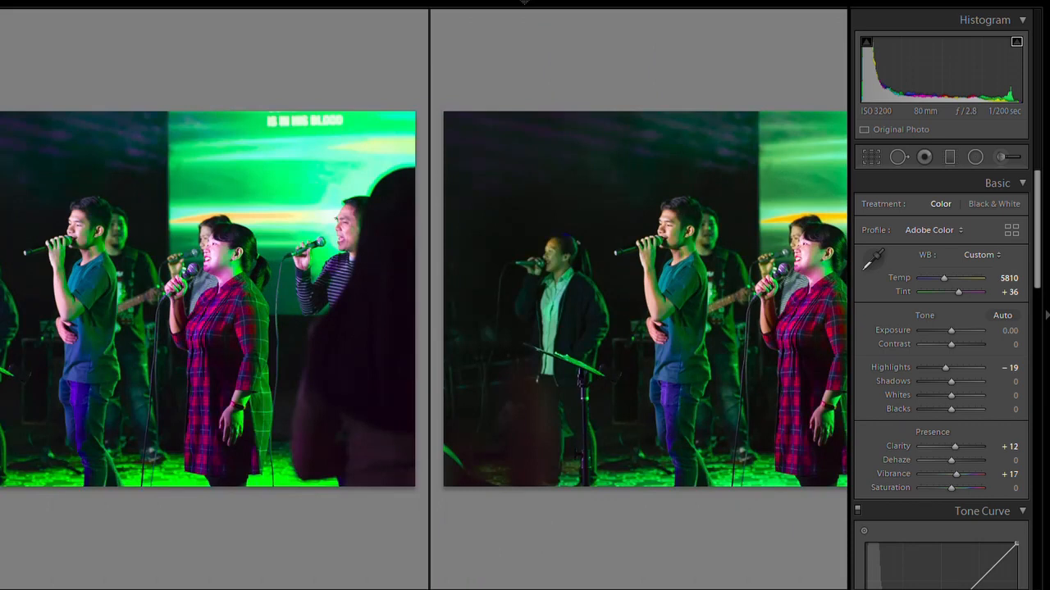
key(y)
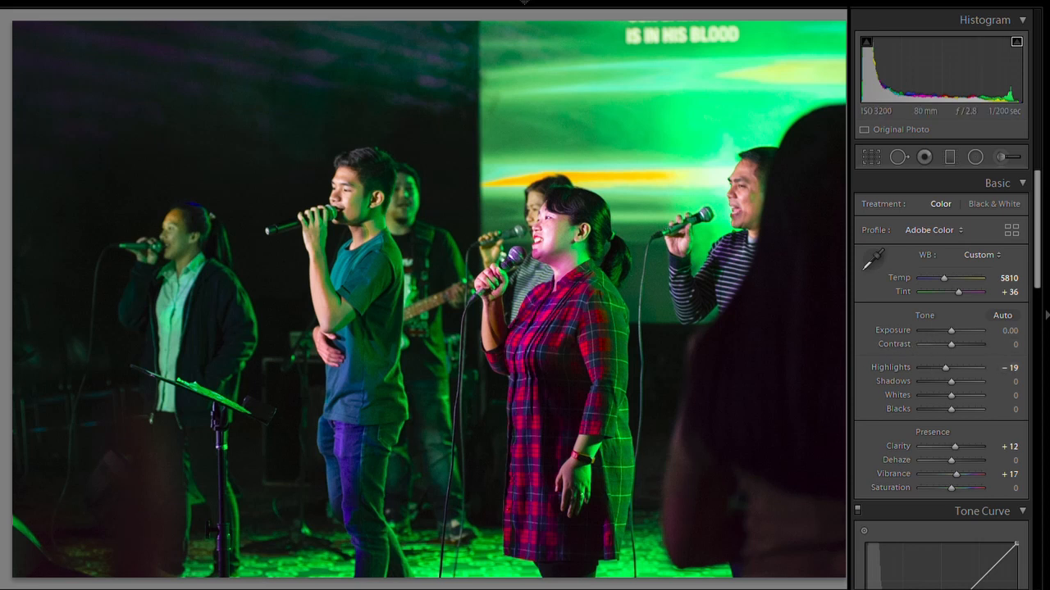
key(Right)
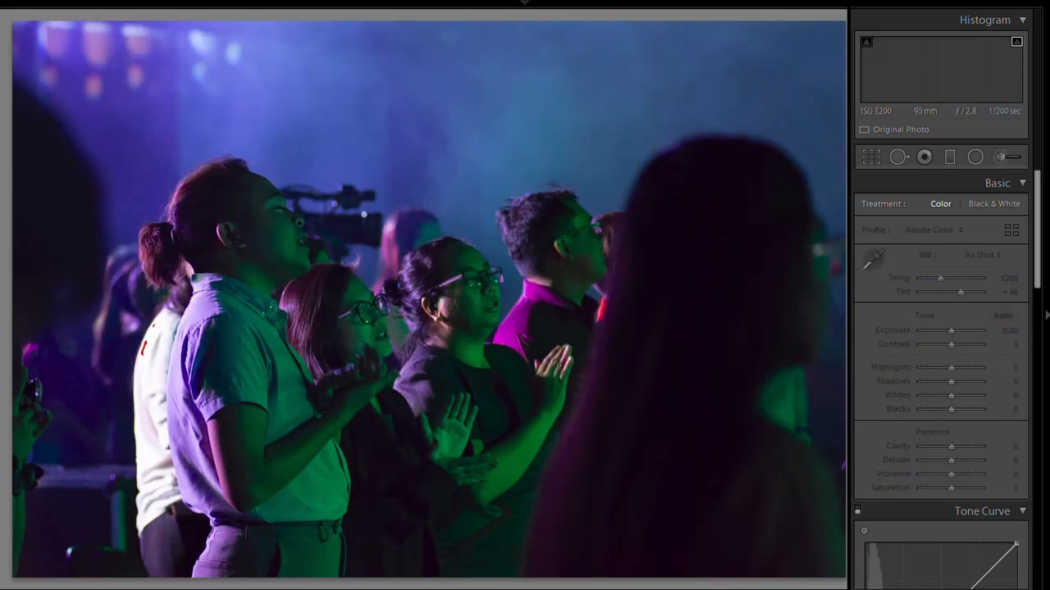